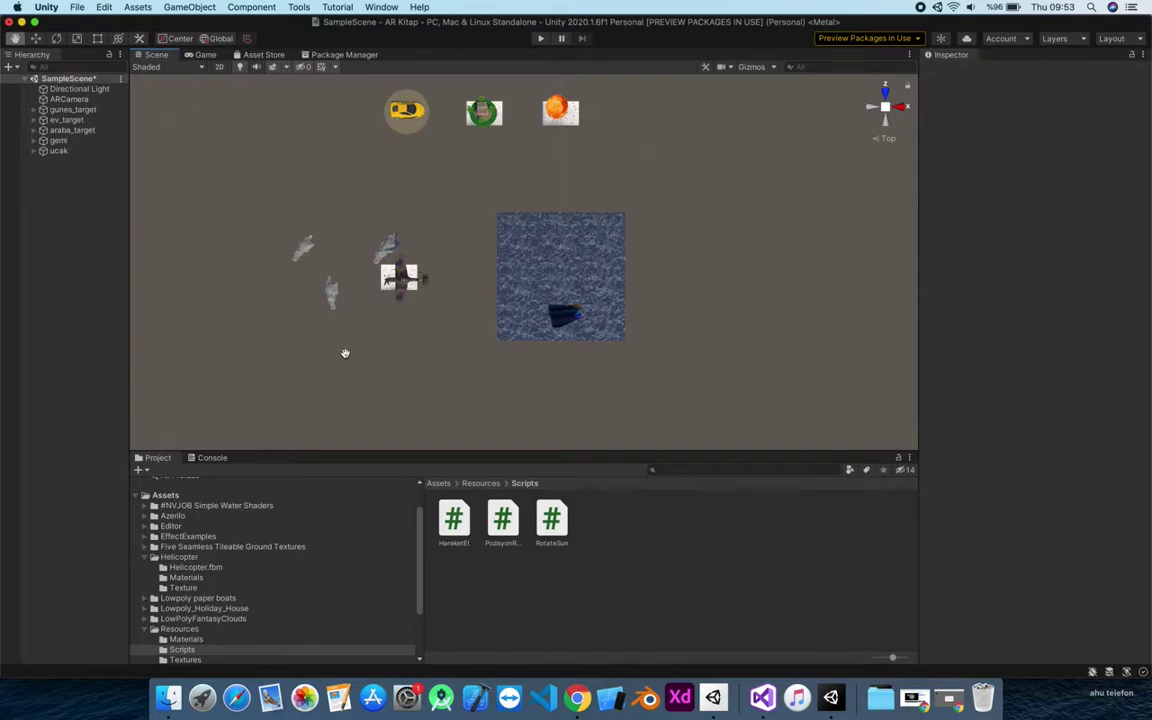
Add a new Vuforia image target to the scene.
right_click(62, 197)
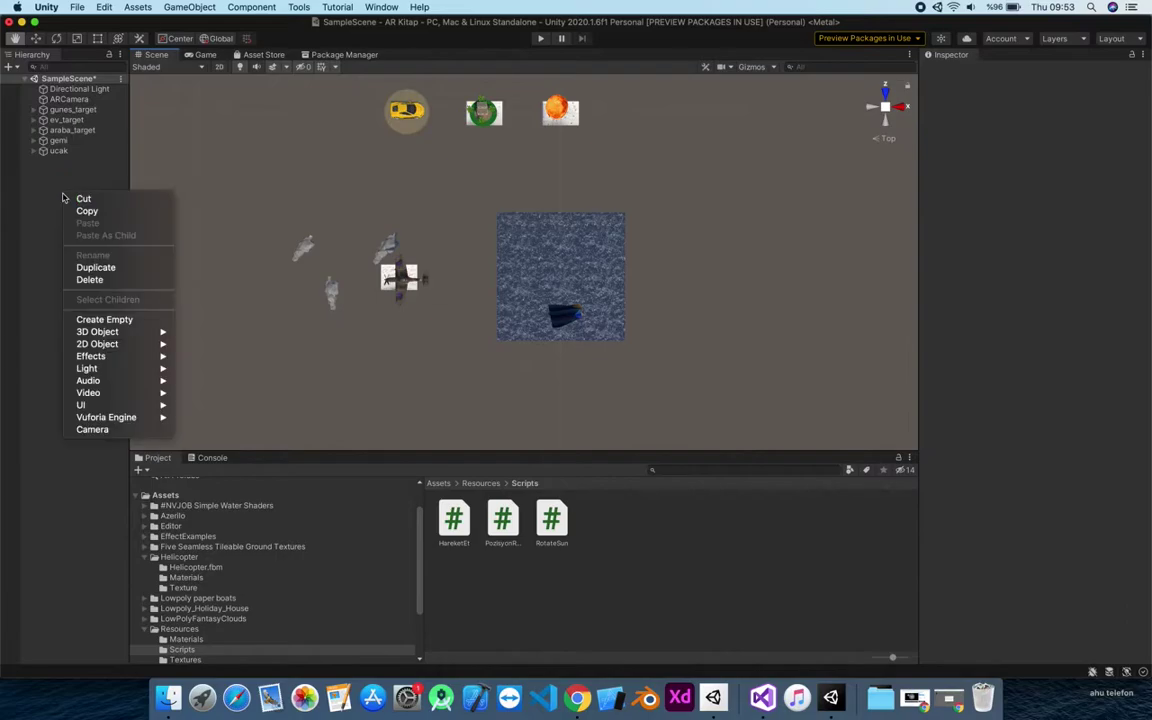
mouse_move(141, 396)
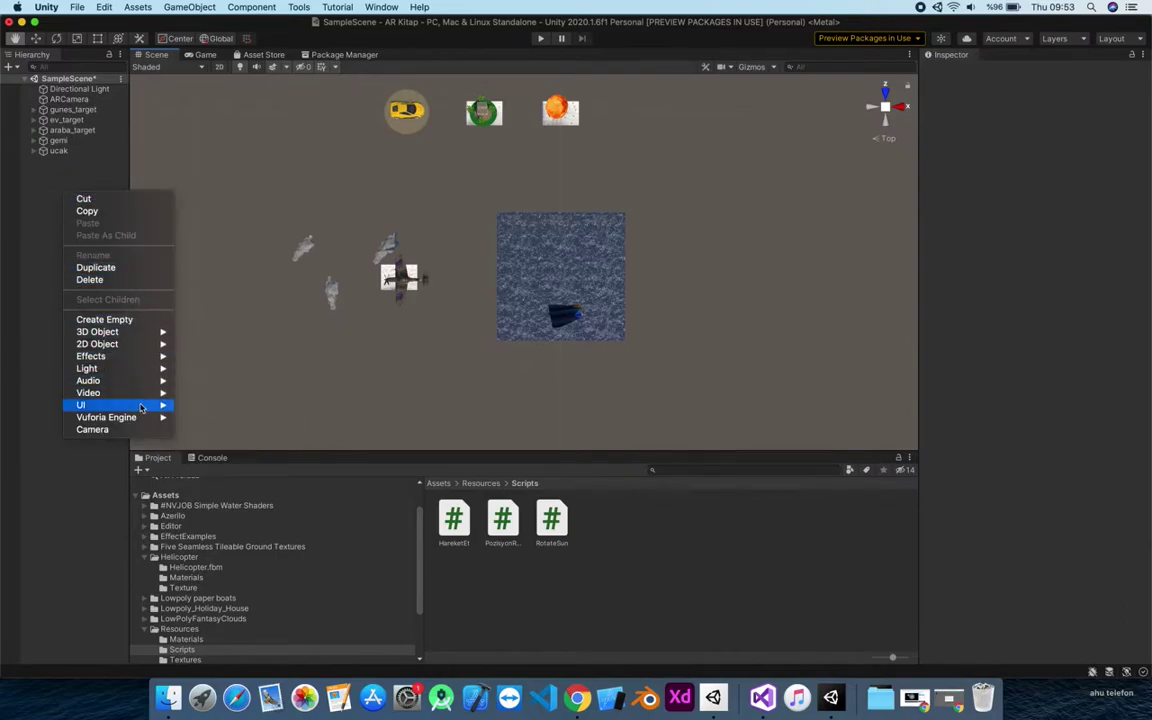
mouse_move(106, 416)
click(221, 430)
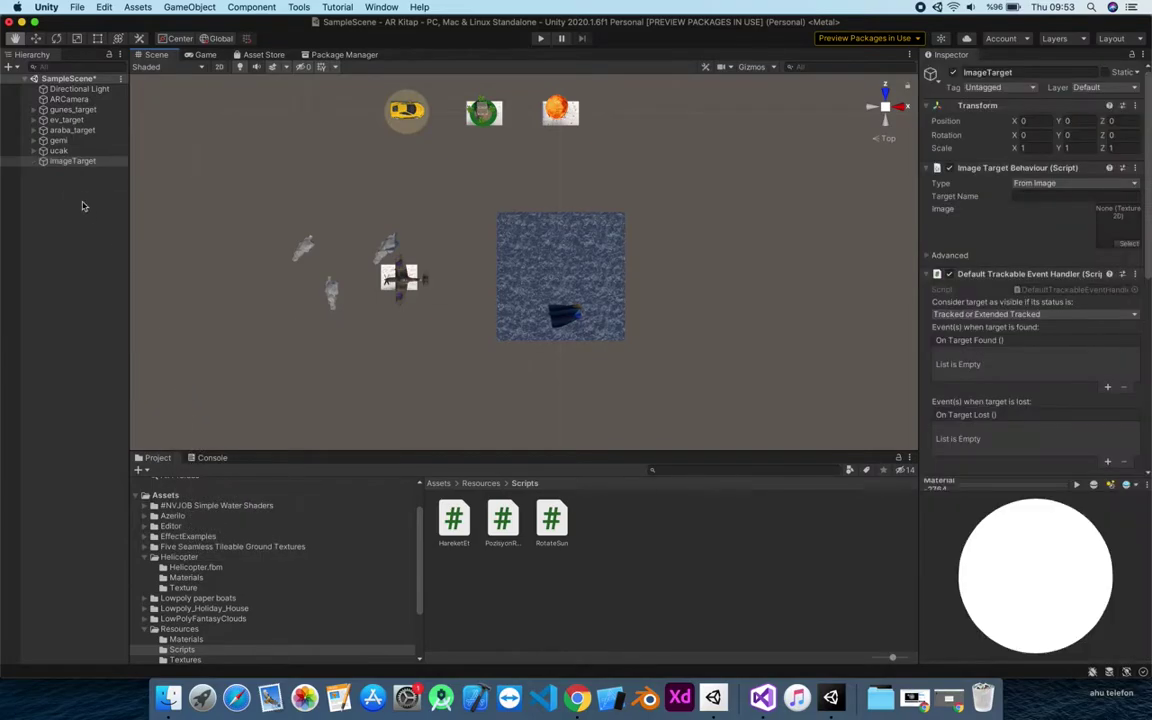
Rename the new image target to kapak.
right_click(78, 166)
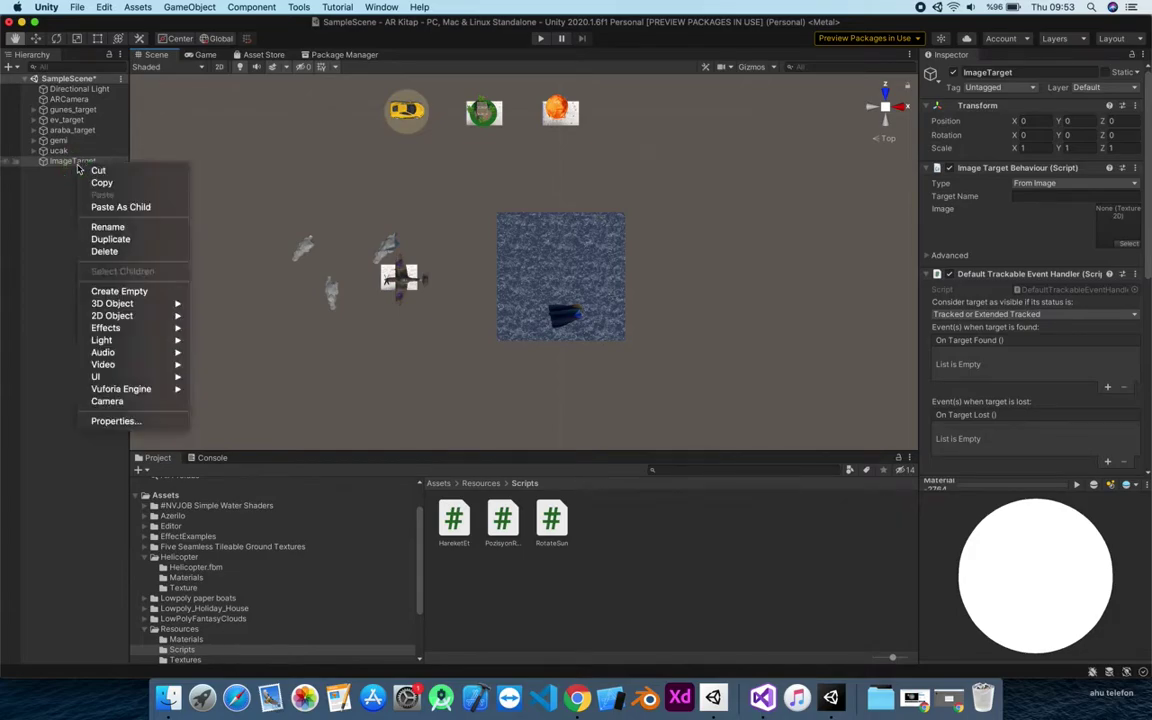
click(115, 227)
right_click(94, 161)
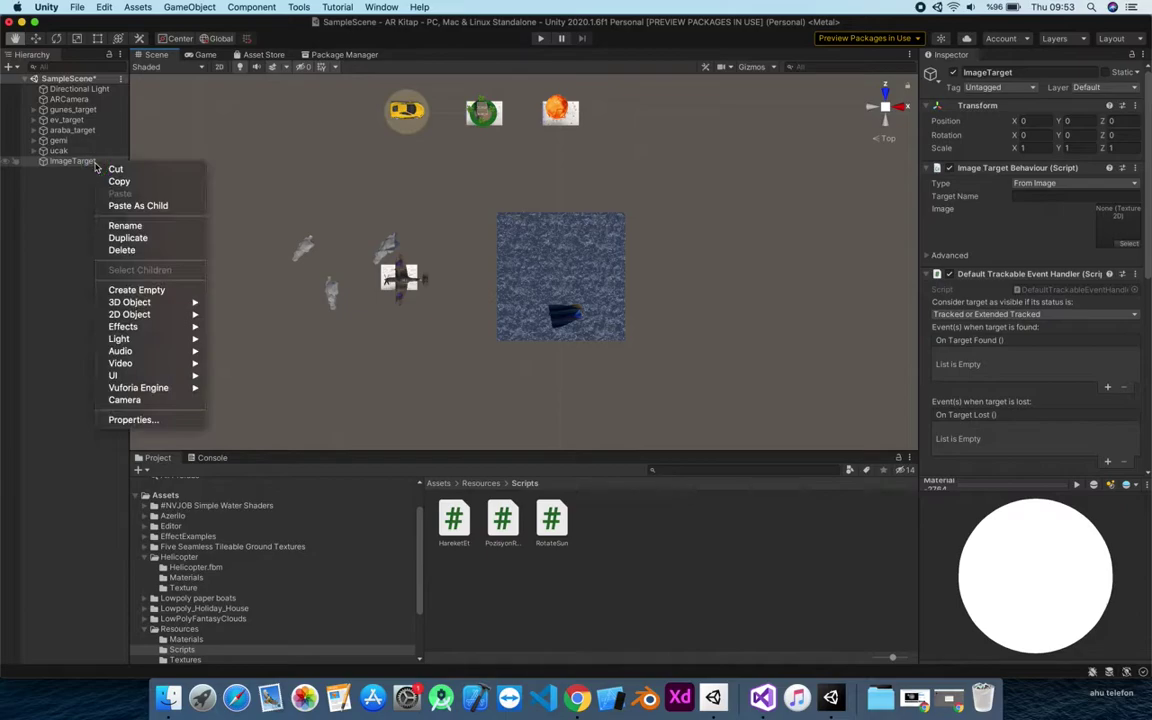
click(138, 228)
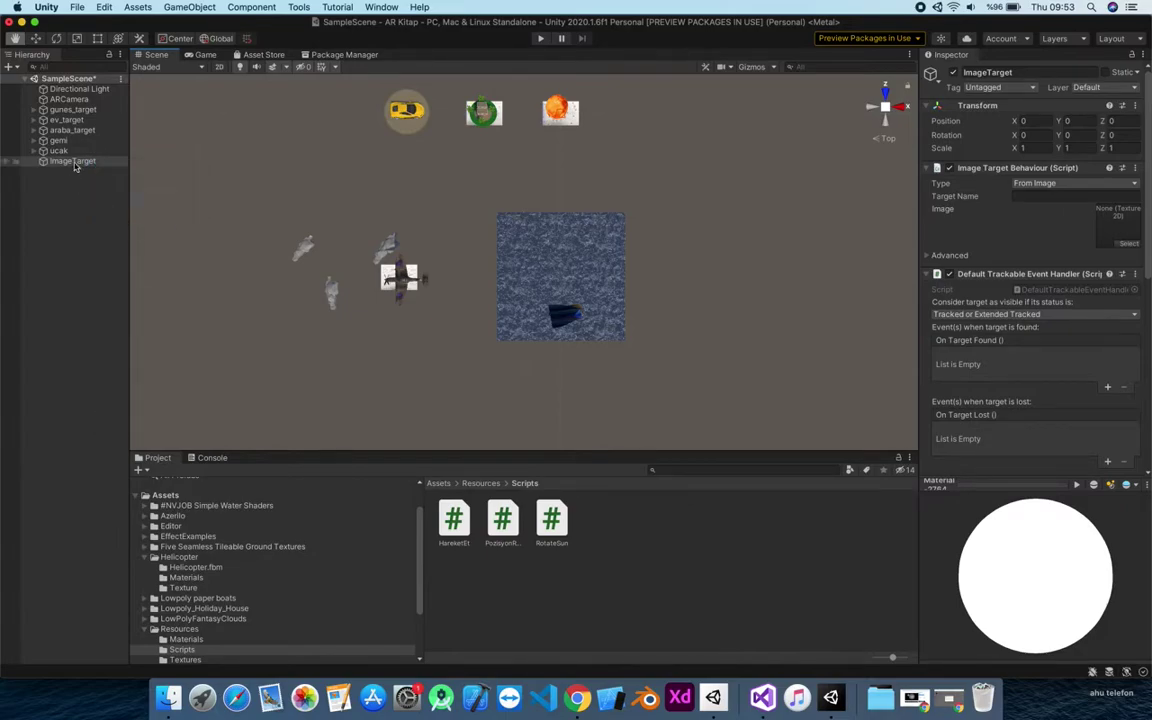
right_click(76, 164)
click(105, 223)
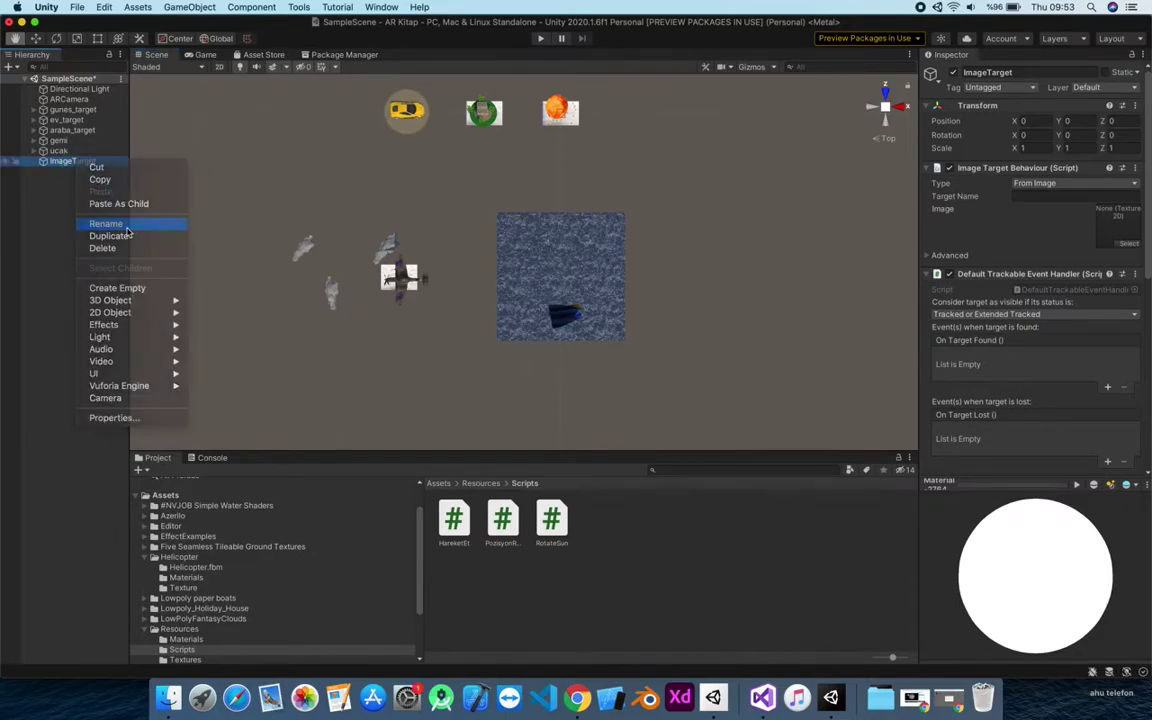
text(ka)
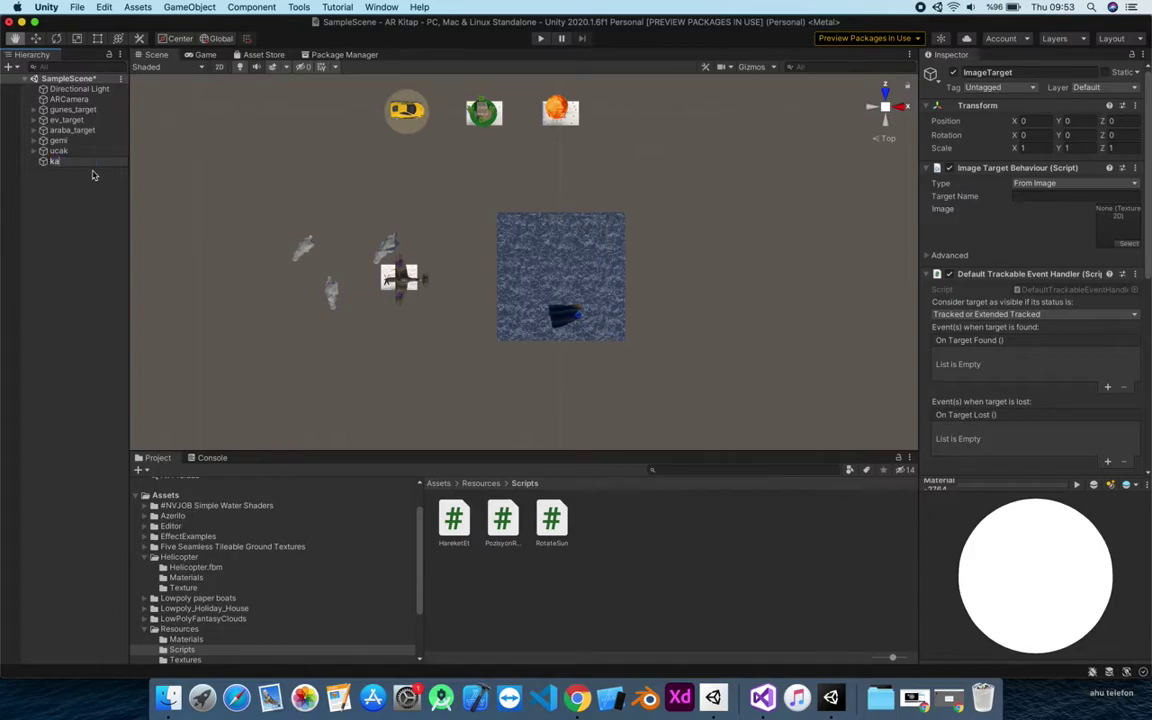
text(pak)
key(Return)
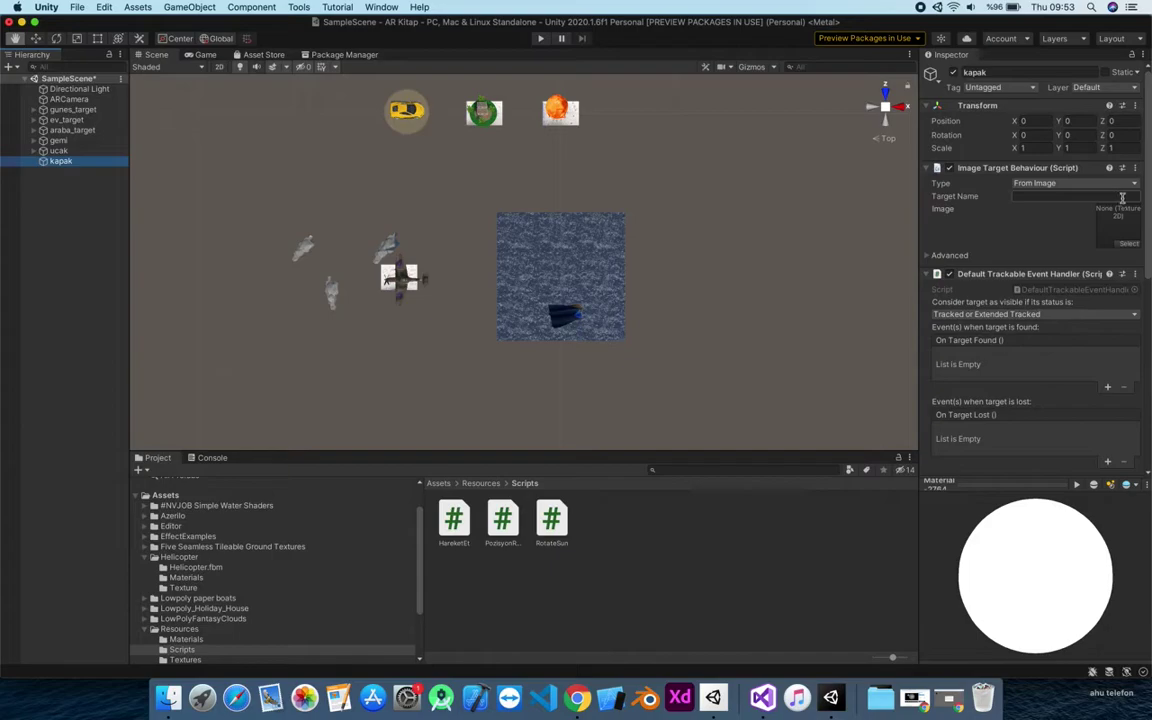
Set the kapak target's type to From Database and use AR-Kitap-Database as its database.
click(1118, 184)
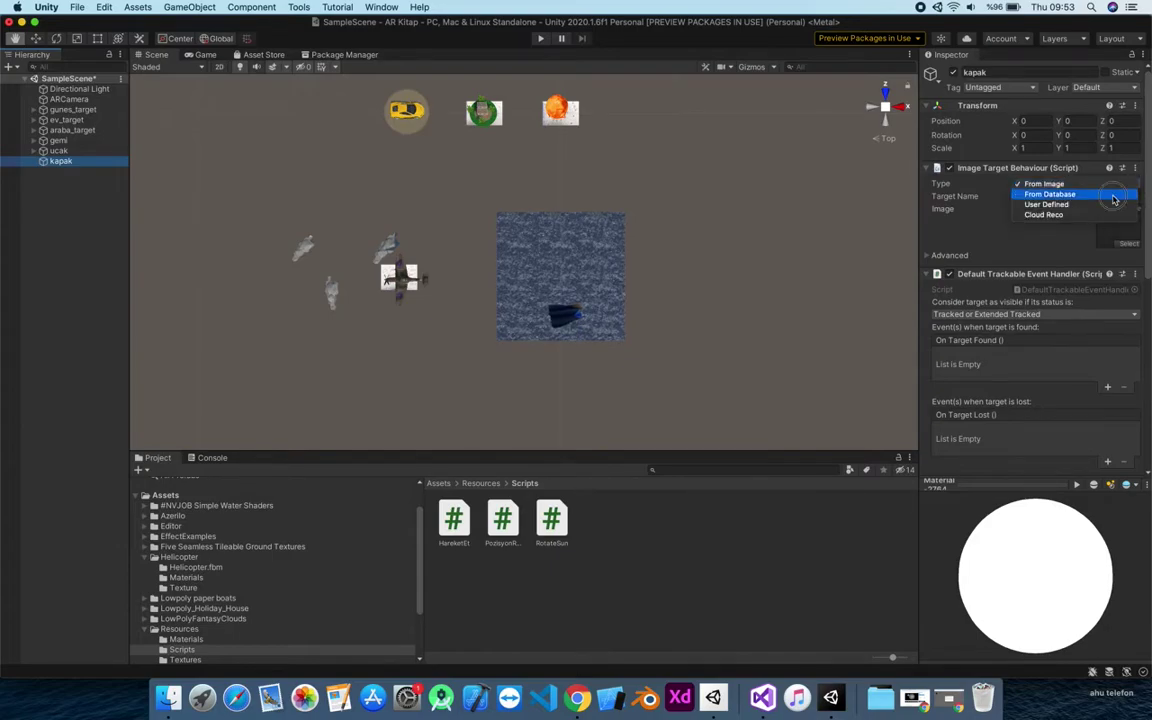
click(1112, 196)
click(1125, 199)
click(1120, 208)
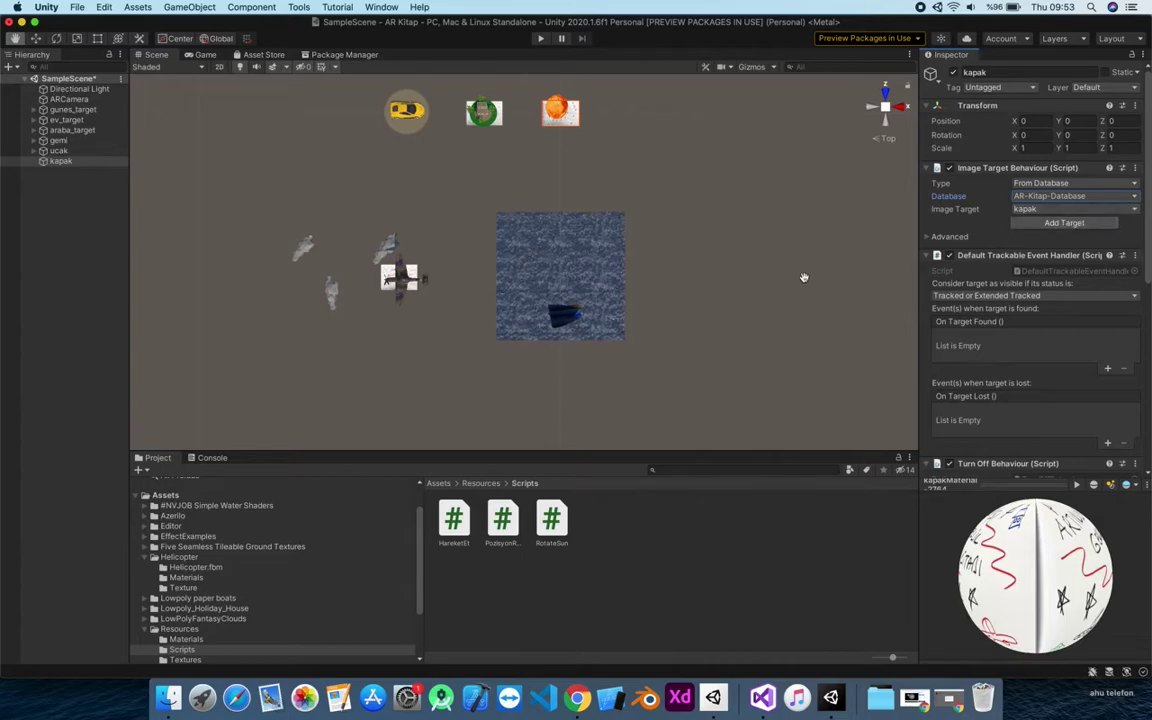
Move the kapak target away from the other targets to about X 5.02, Z -5.21, beside the water area.
click(64, 162)
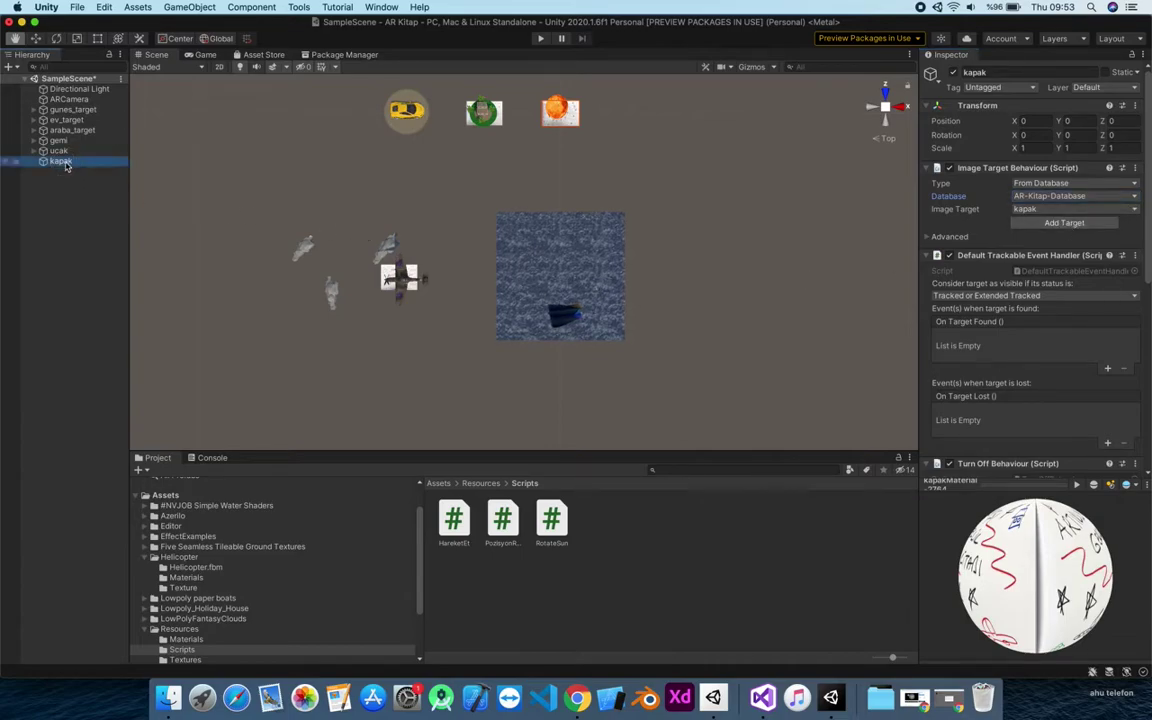
click(35, 38)
drag(620, 113, 798, 130)
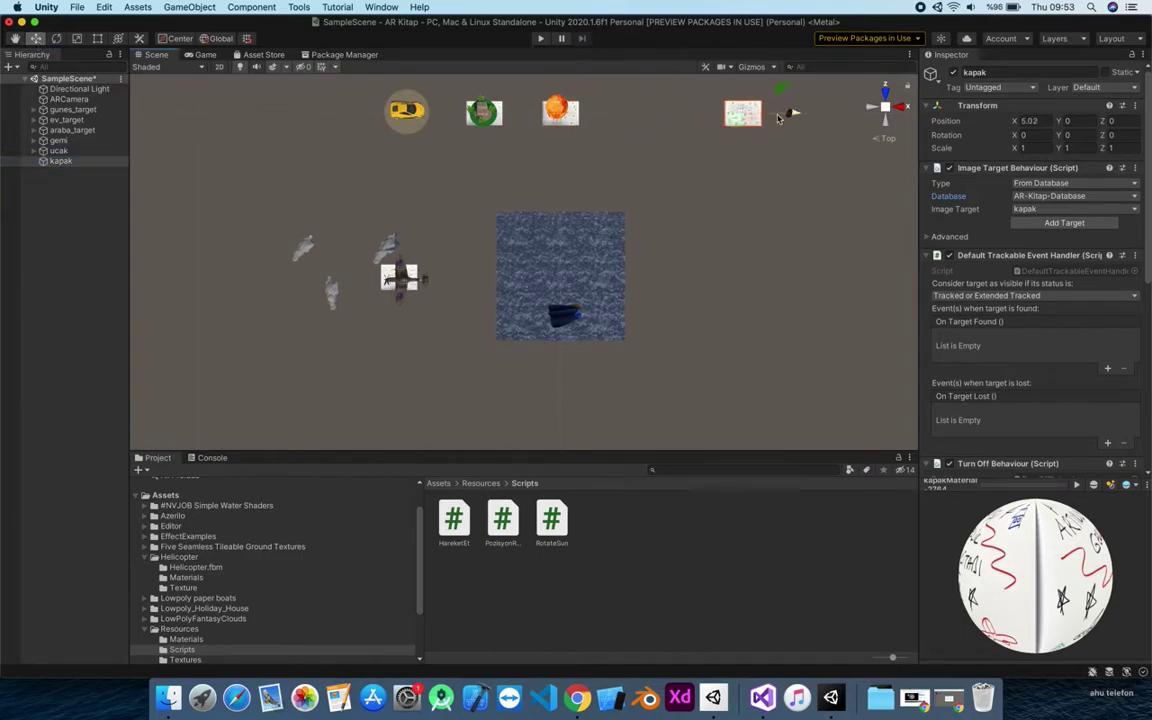
scroll(785, 180, down, 2)
drag(706, 90, 707, 253)
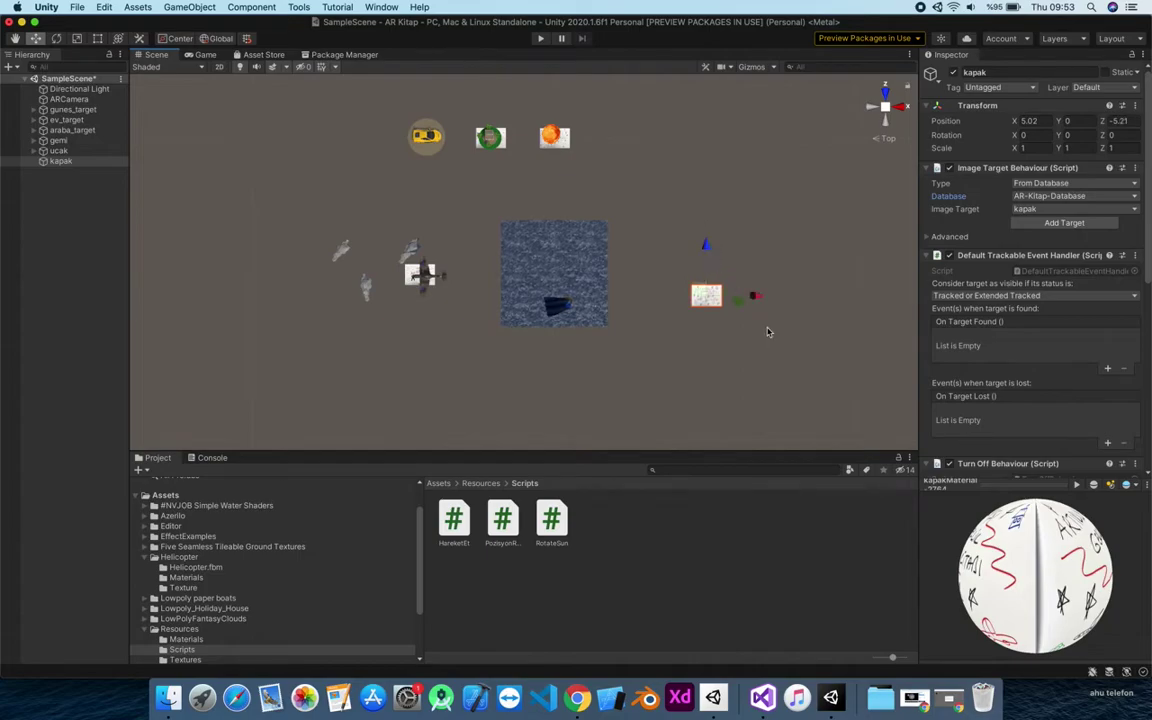
scroll(686, 288, up, 5)
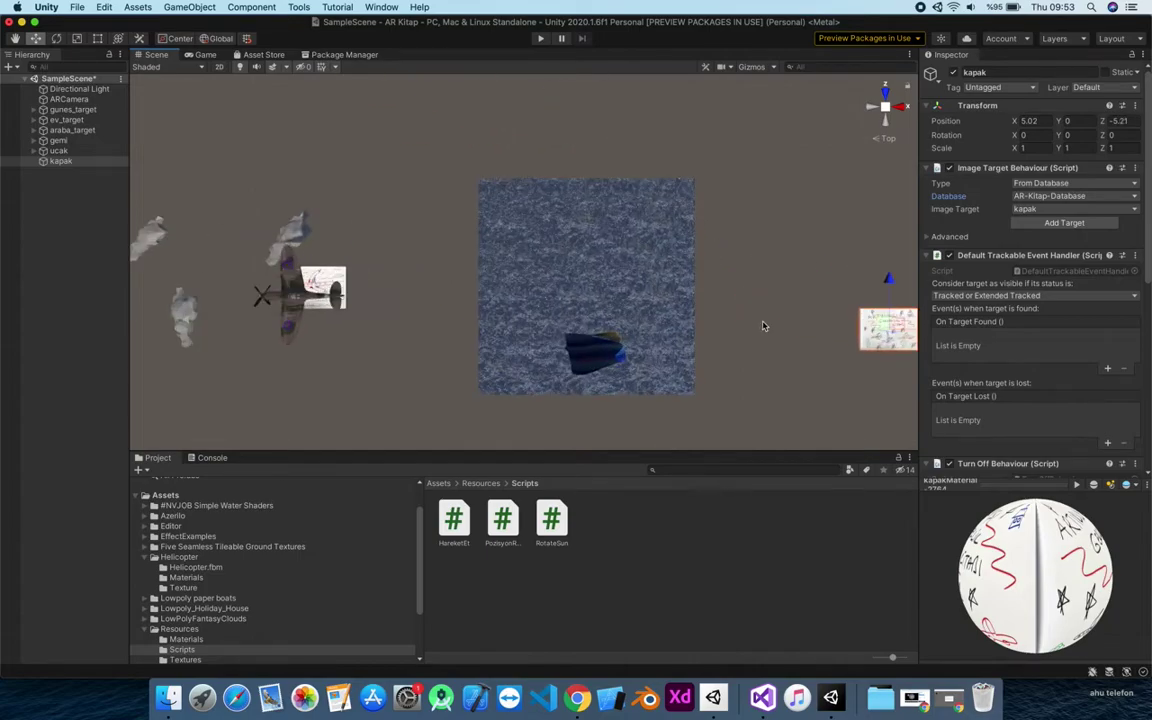
click(16, 39)
drag(743, 323, 401, 290)
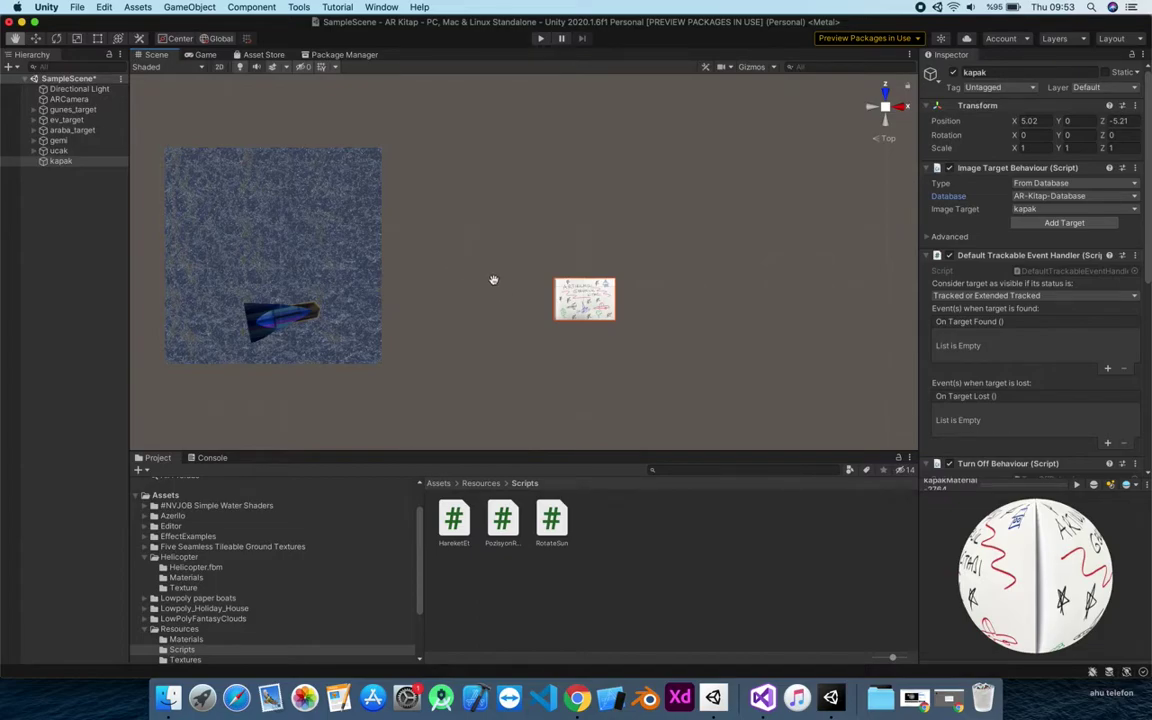
Expand ev_target and examine the parts that make up its ev house model.
click(33, 120)
click(61, 131)
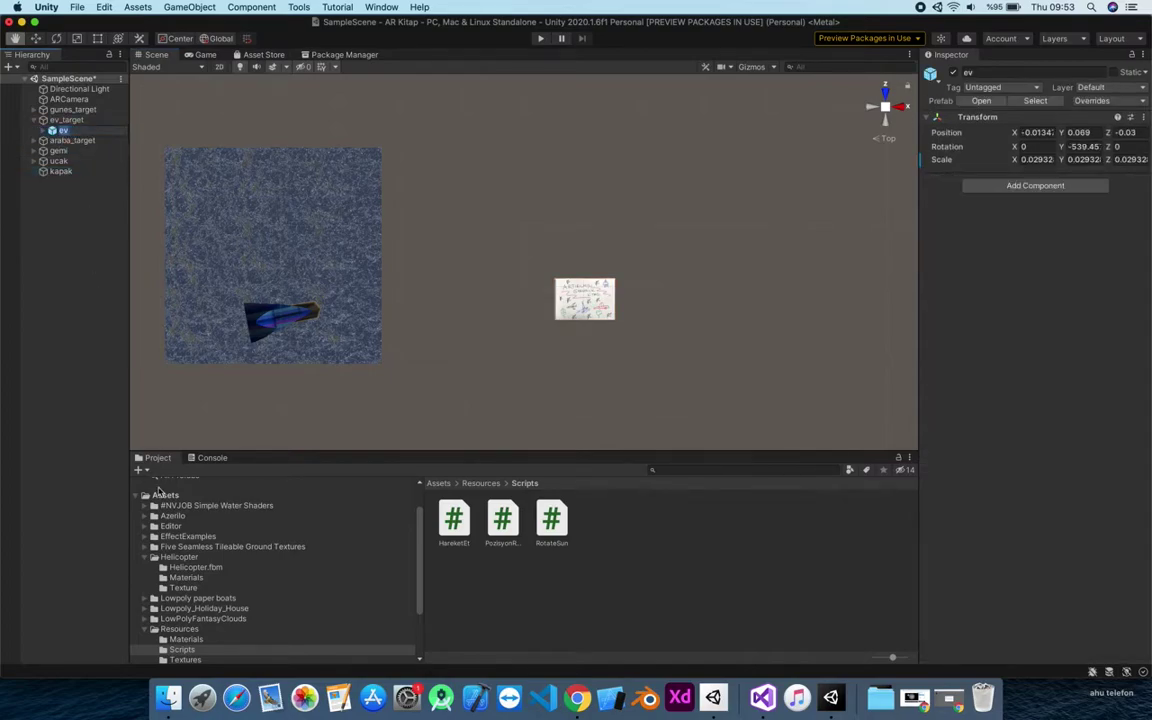
click(43, 131)
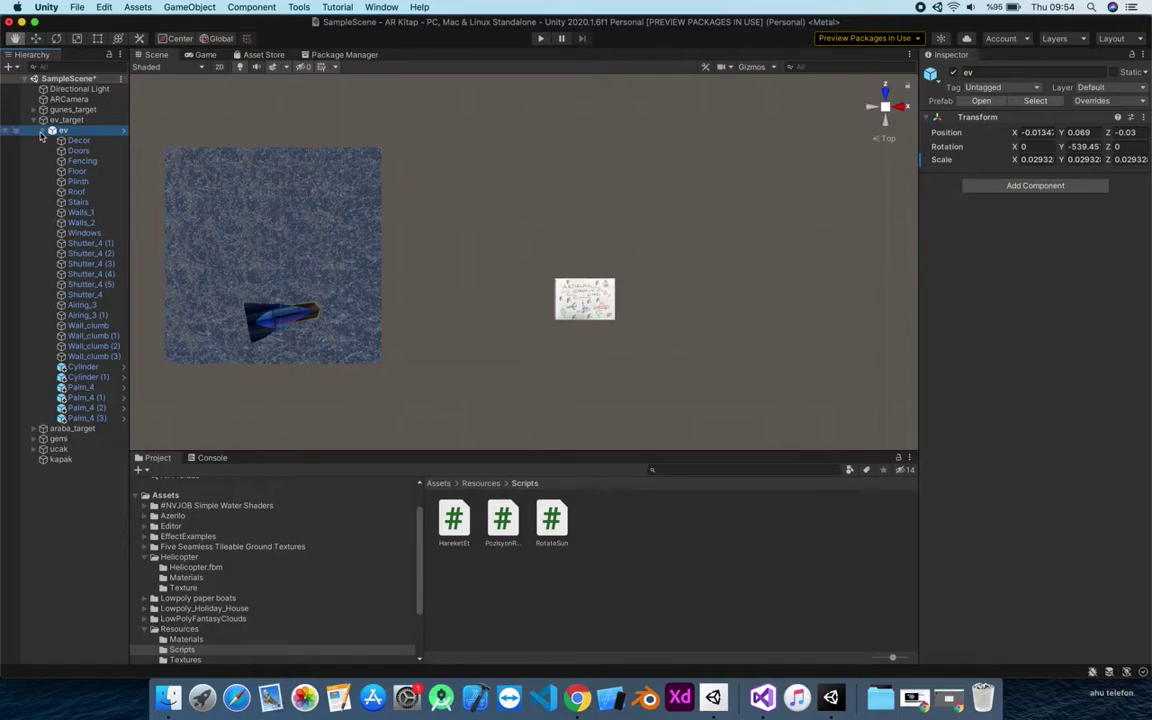
click(42, 131)
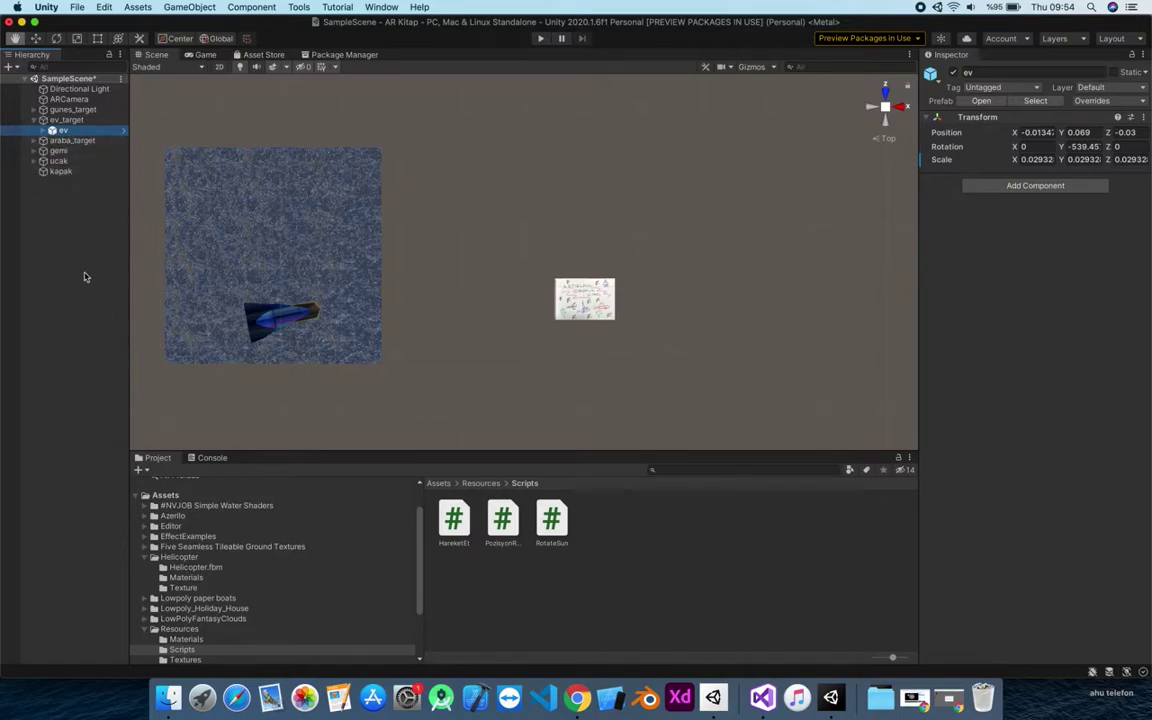
Create a folder named Prefabs inside the project's Resources folder.
scroll(196, 575, up, 1)
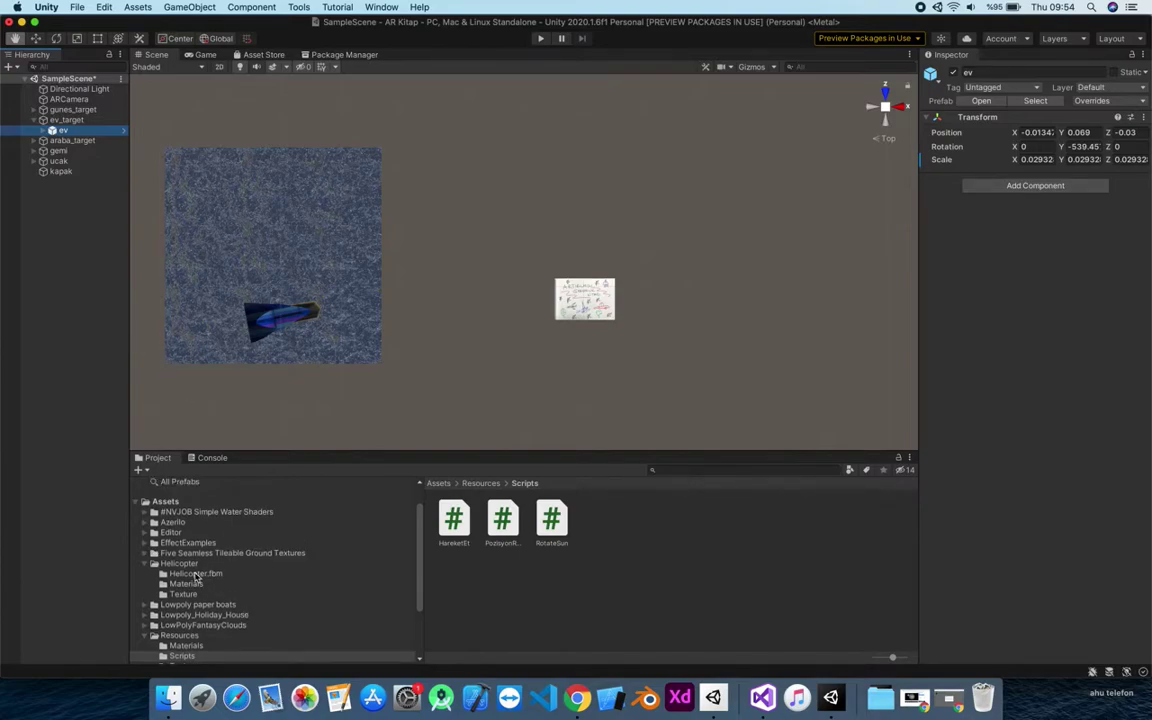
click(166, 502)
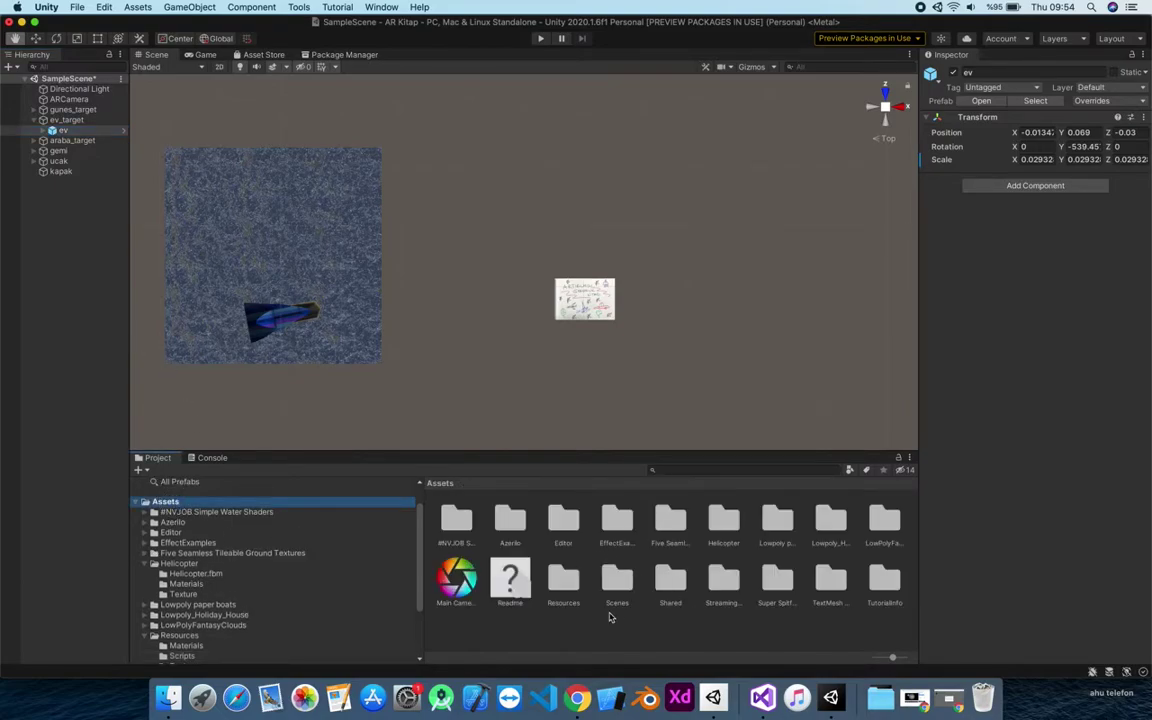
double_click(564, 584)
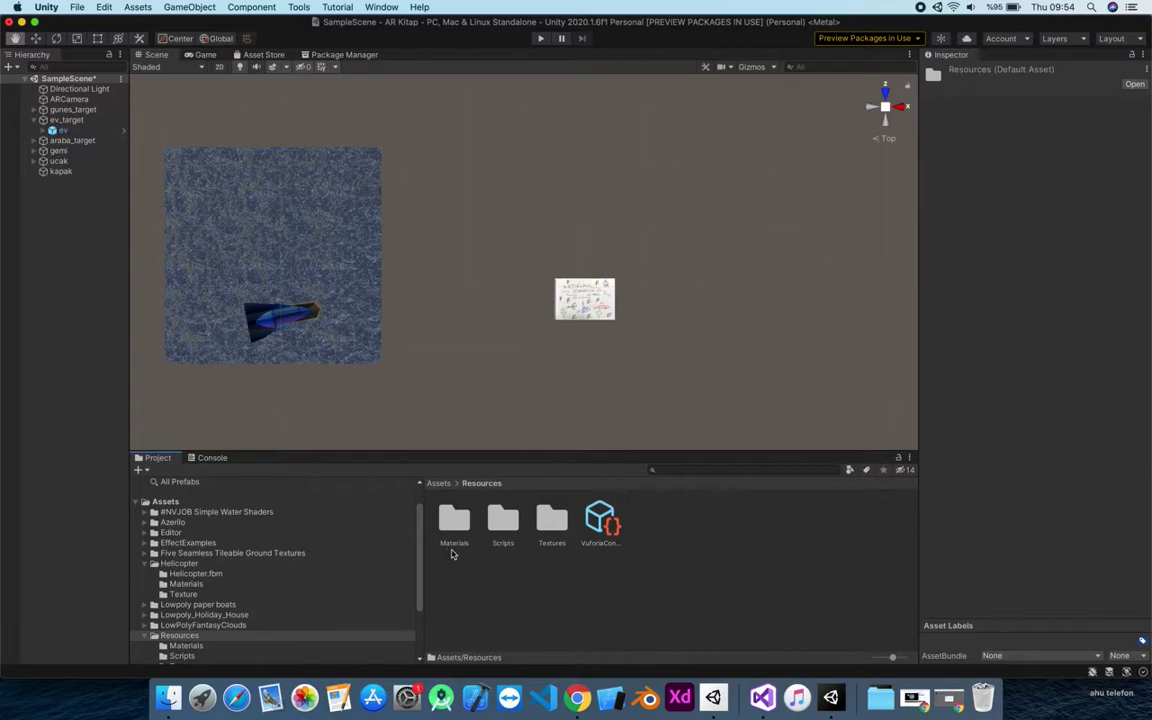
right_click(556, 586)
mouse_move(663, 344)
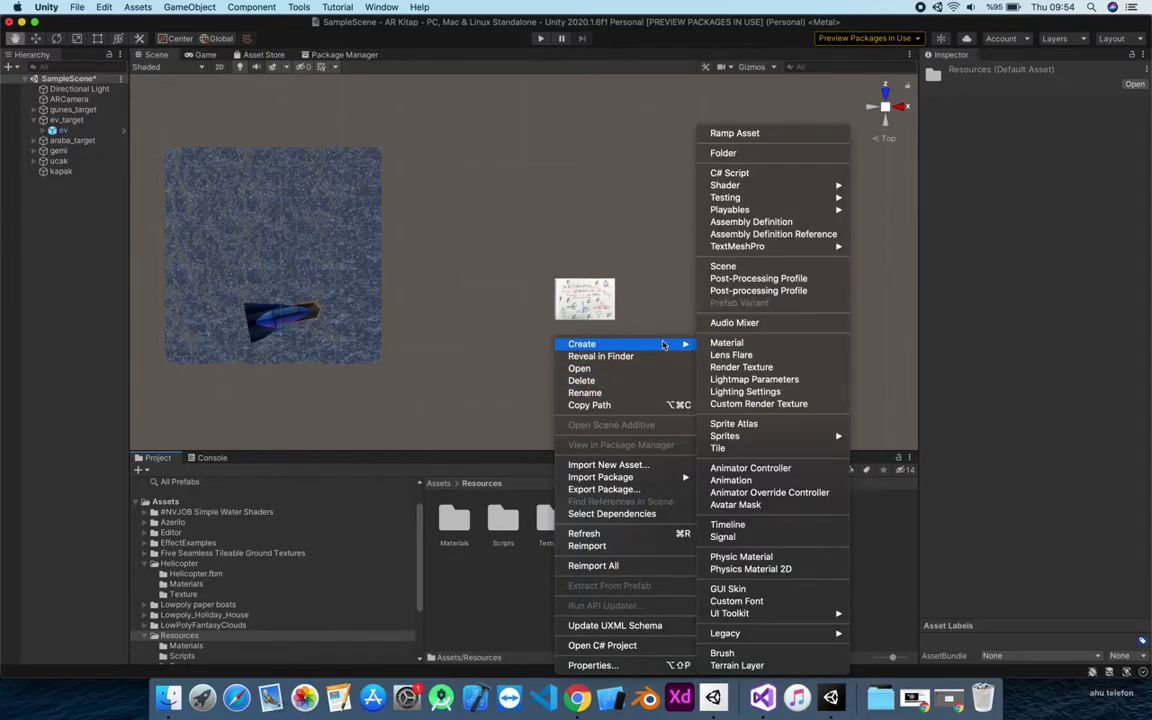
click(764, 155)
text(Prefabs)
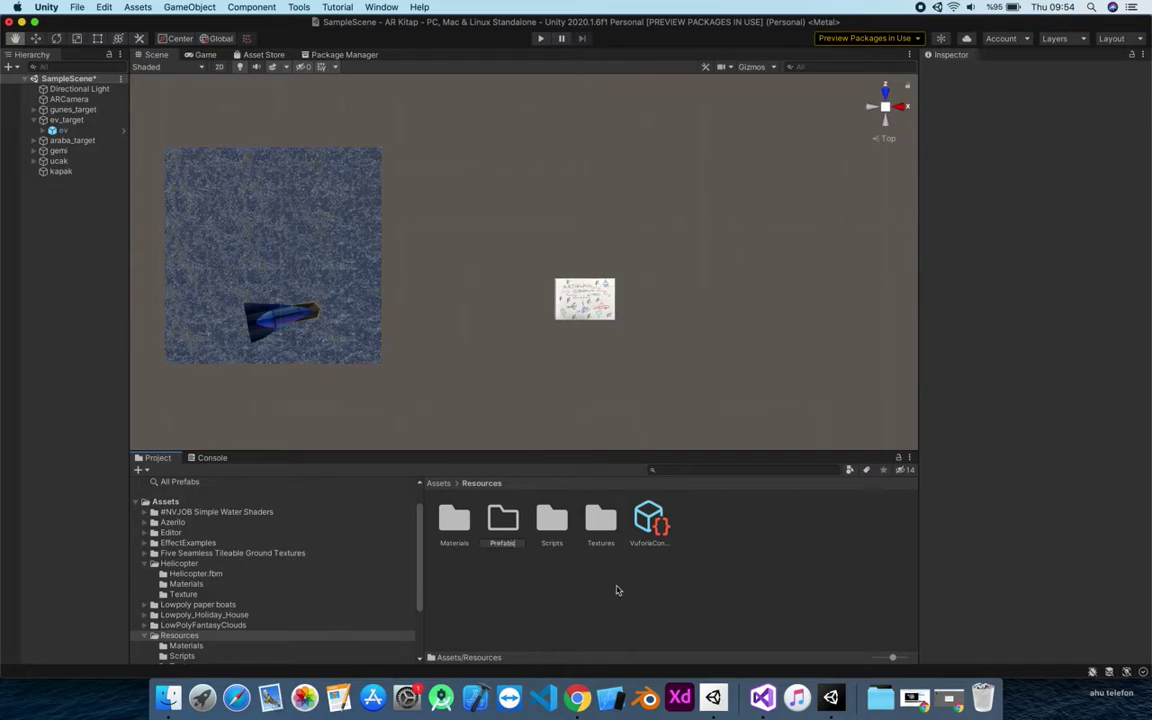
key(Return)
Save the ev model as an original prefab in the Prefabs folder.
double_click(515, 530)
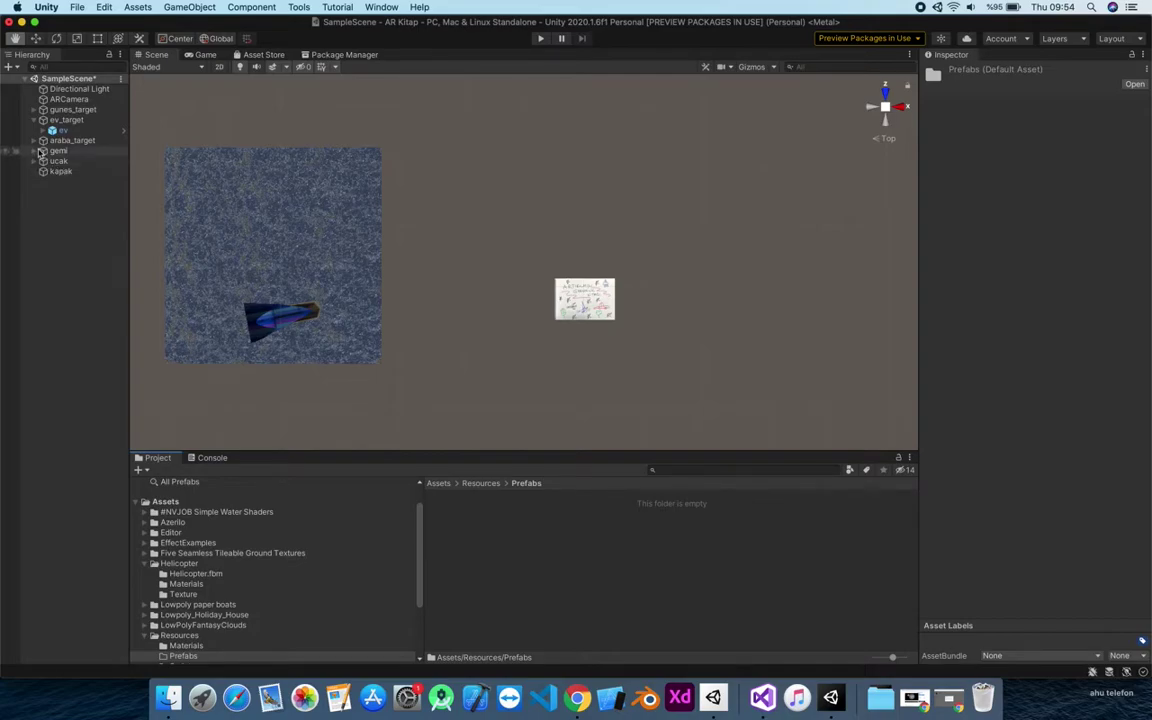
drag(57, 135, 511, 562)
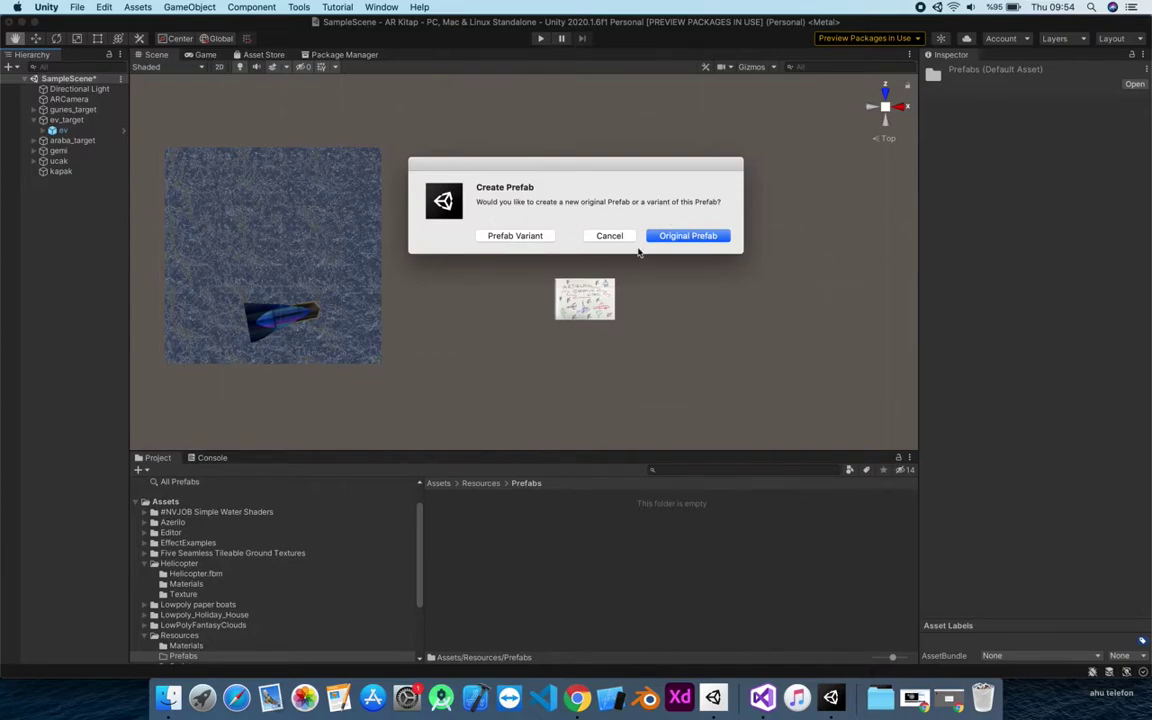
click(690, 236)
click(465, 519)
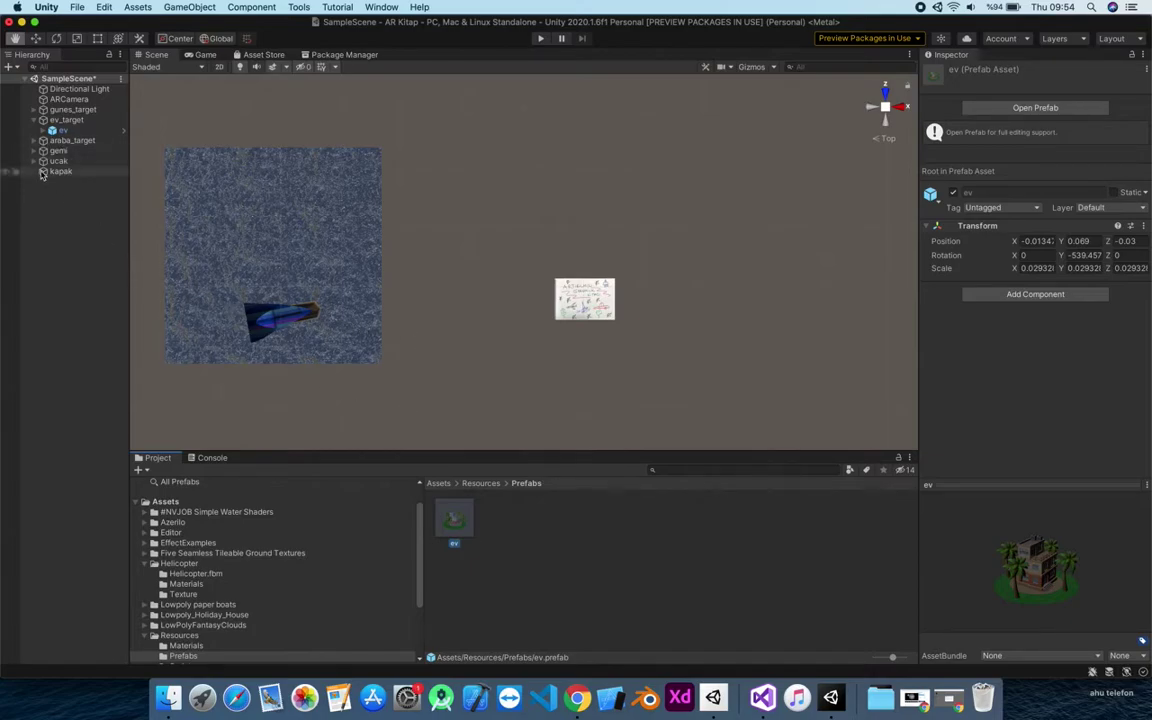
Save the car 1203 yellow model under araba_target as an original prefab in the Prefabs folder.
click(34, 140)
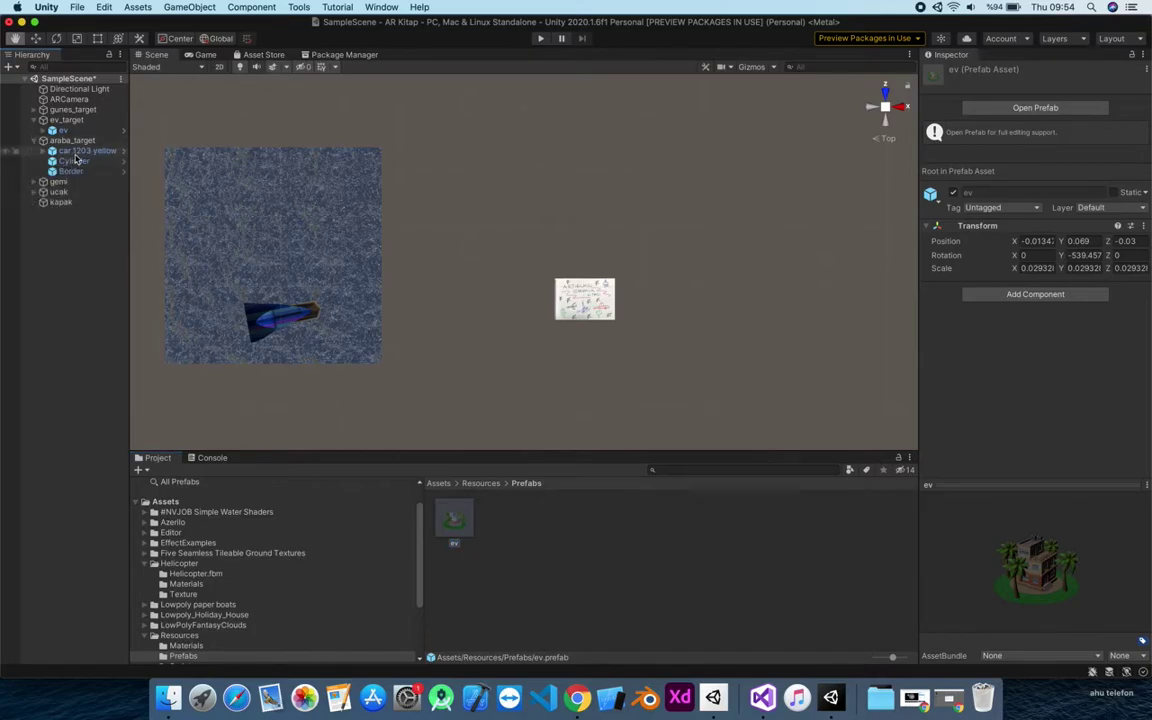
click(75, 152)
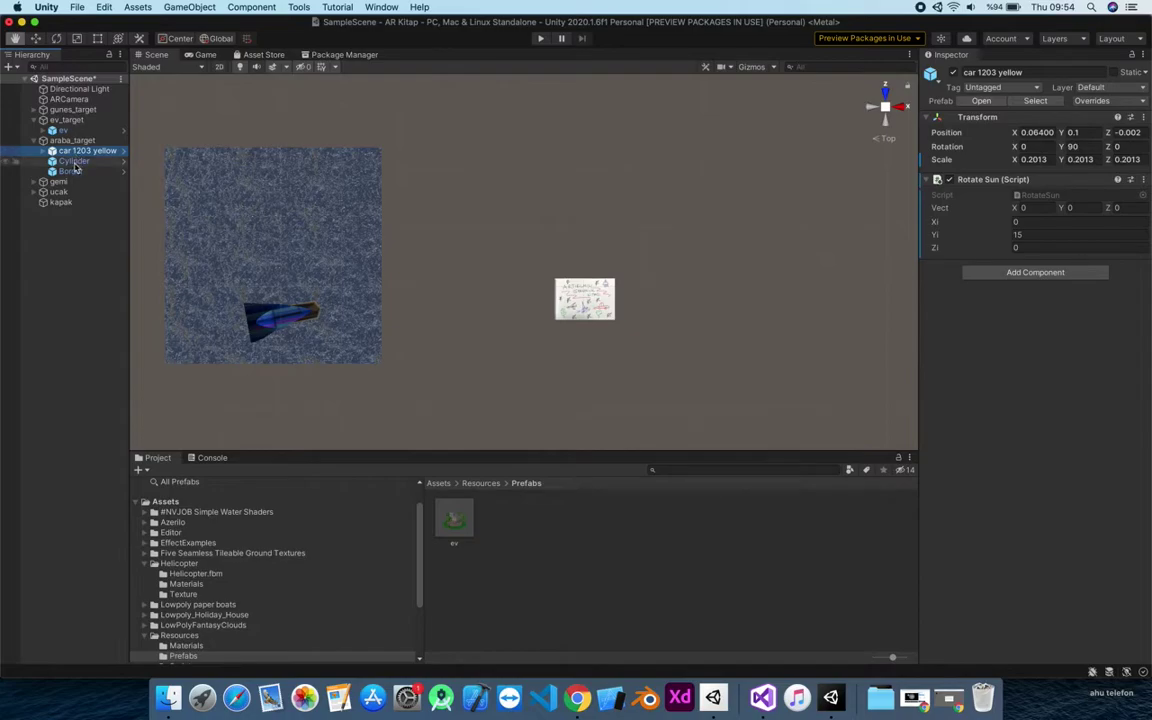
scroll(484, 230, down, 10)
scroll(343, 189, up, 6)
scroll(375, 240, up, 3)
click(75, 163)
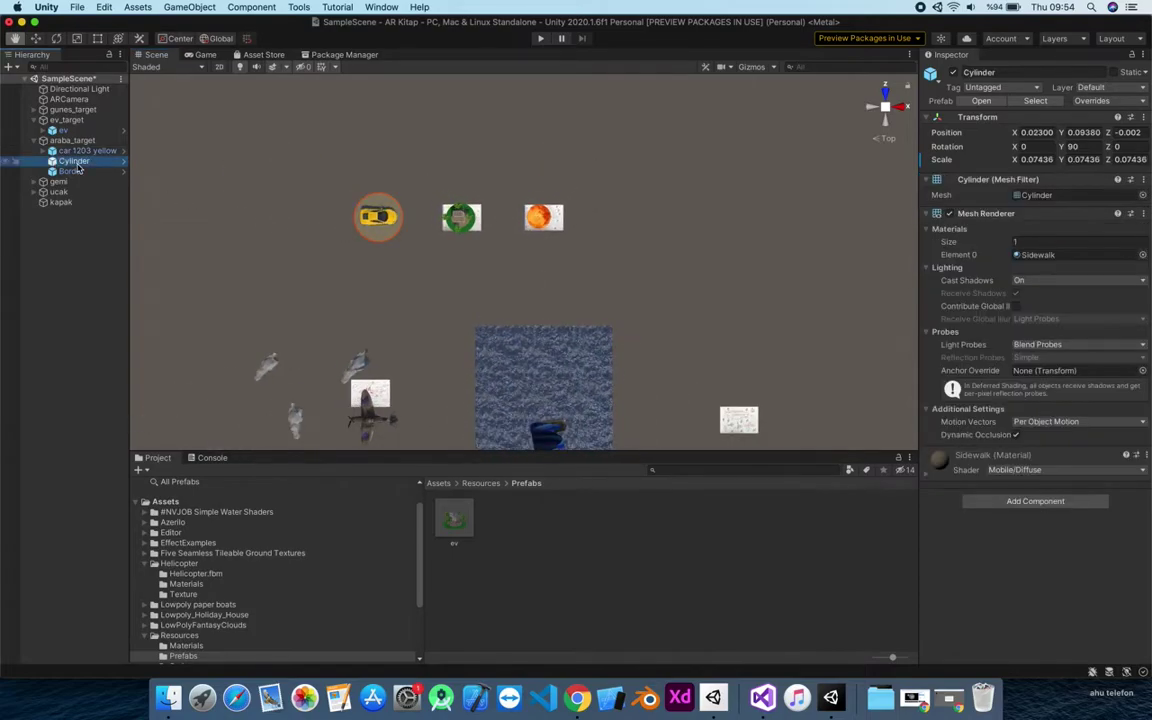
click(74, 171)
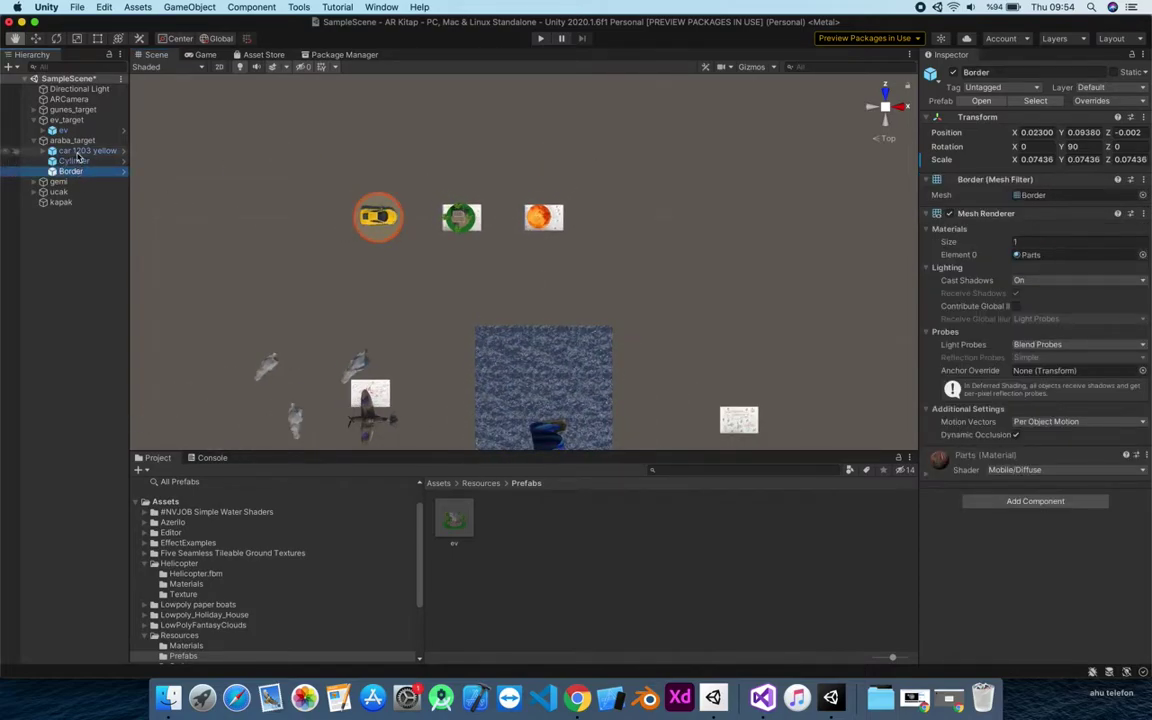
click(78, 151)
drag(75, 155, 598, 549)
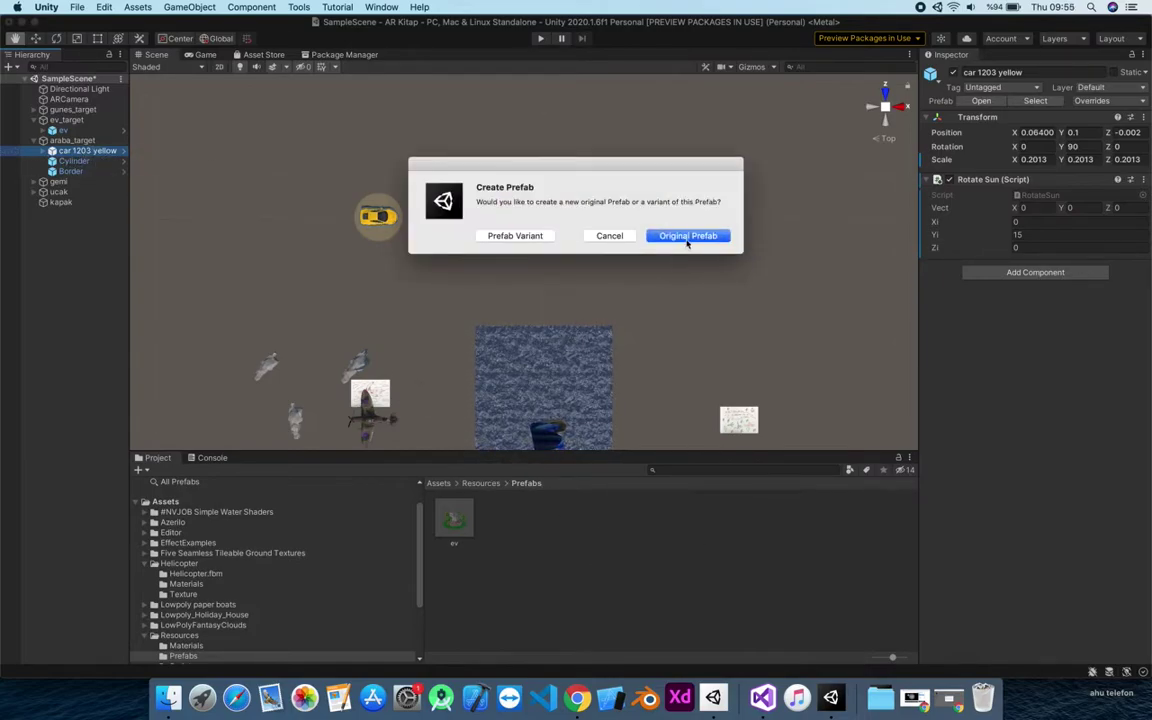
click(687, 238)
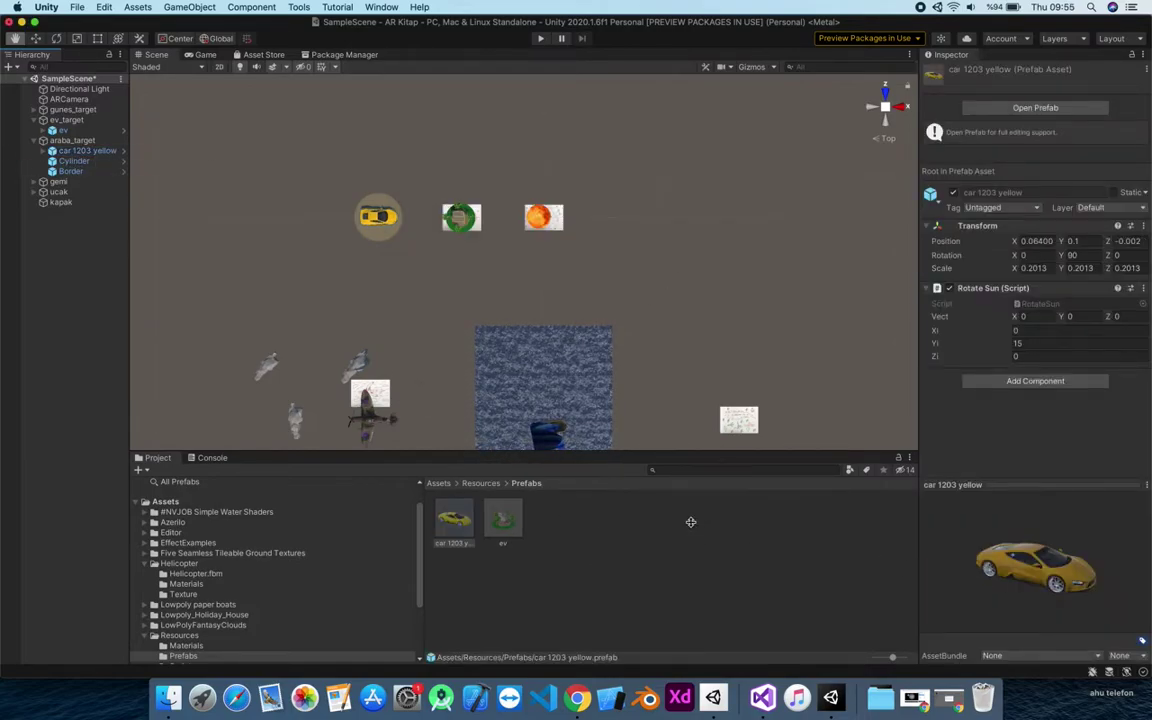
Save the bulutlar cloud group under ucak as a prefab in the Prefabs folder.
click(34, 192)
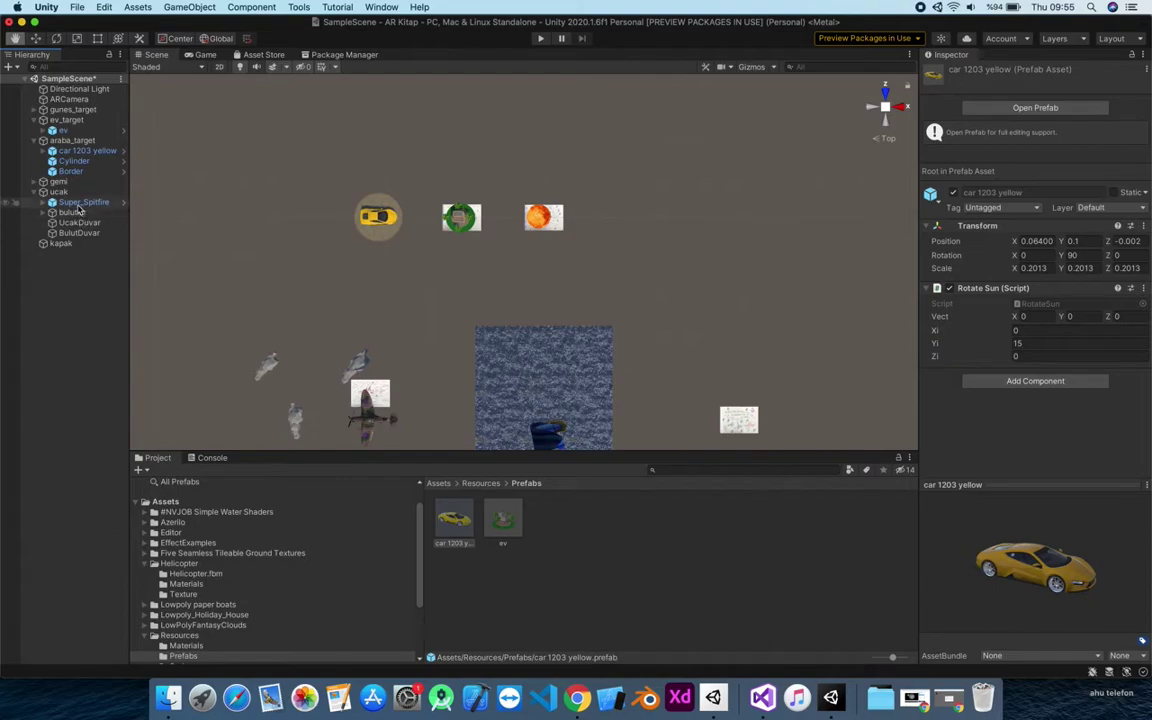
drag(68, 218, 633, 549)
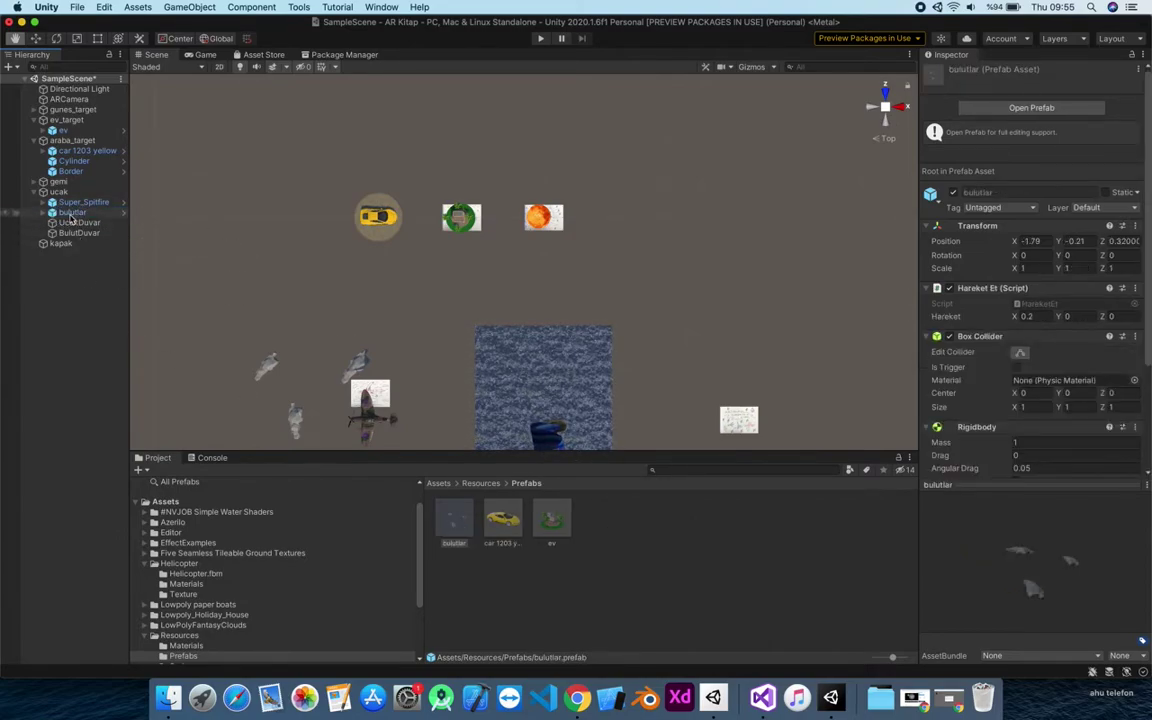
Save the Super_Spitfire plane under ucak as an original prefab in the Prefabs folder.
drag(84, 202, 618, 543)
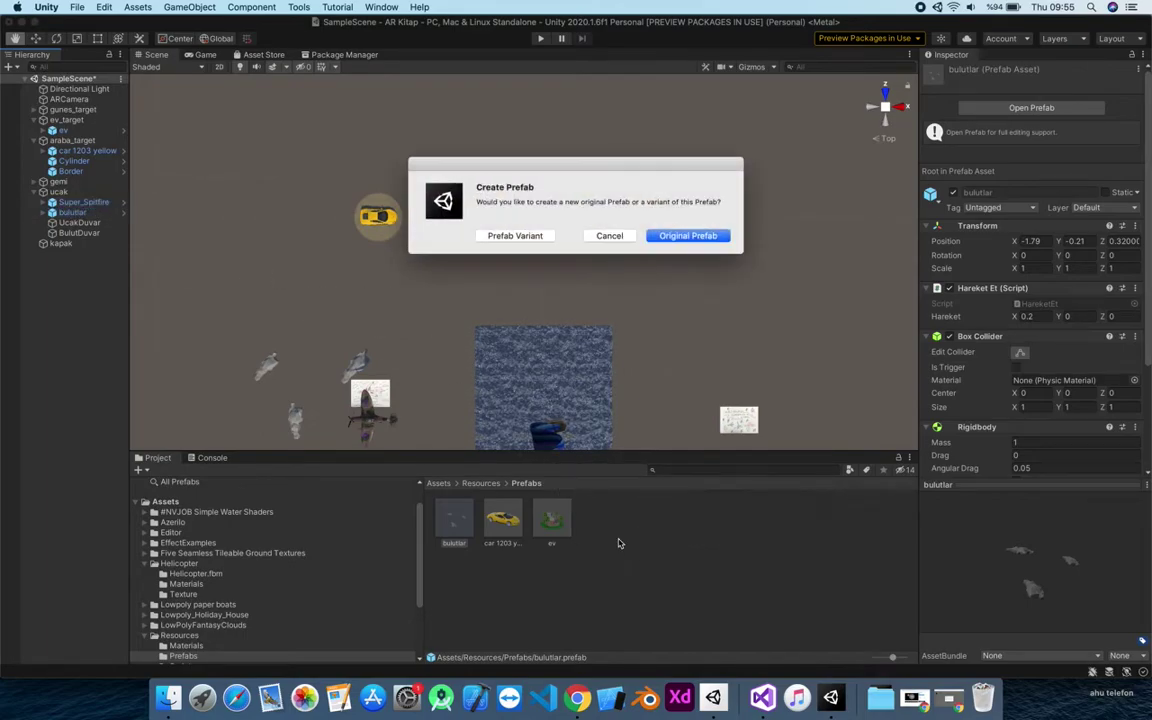
click(683, 237)
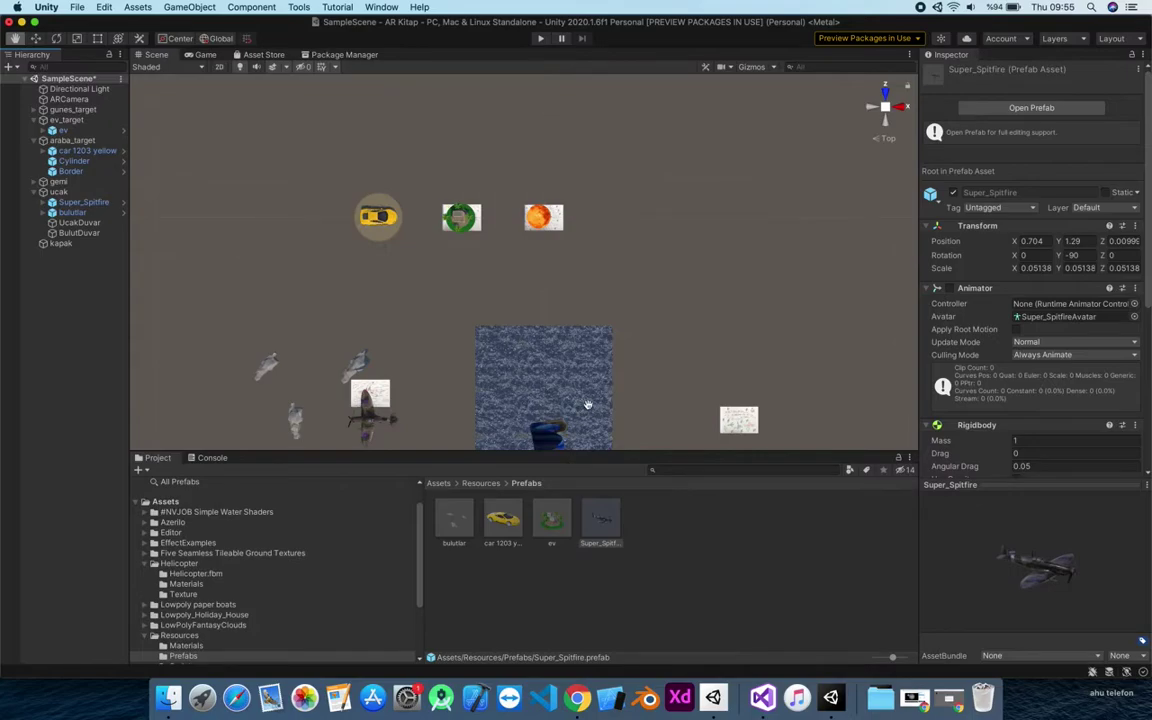
Add the ev prefab at the scene root and move it onto the kapak cover, at about X 5.16, Z -5.23.
scroll(634, 389, down, 3)
drag(553, 380, 481, 371)
drag(551, 520, 80, 270)
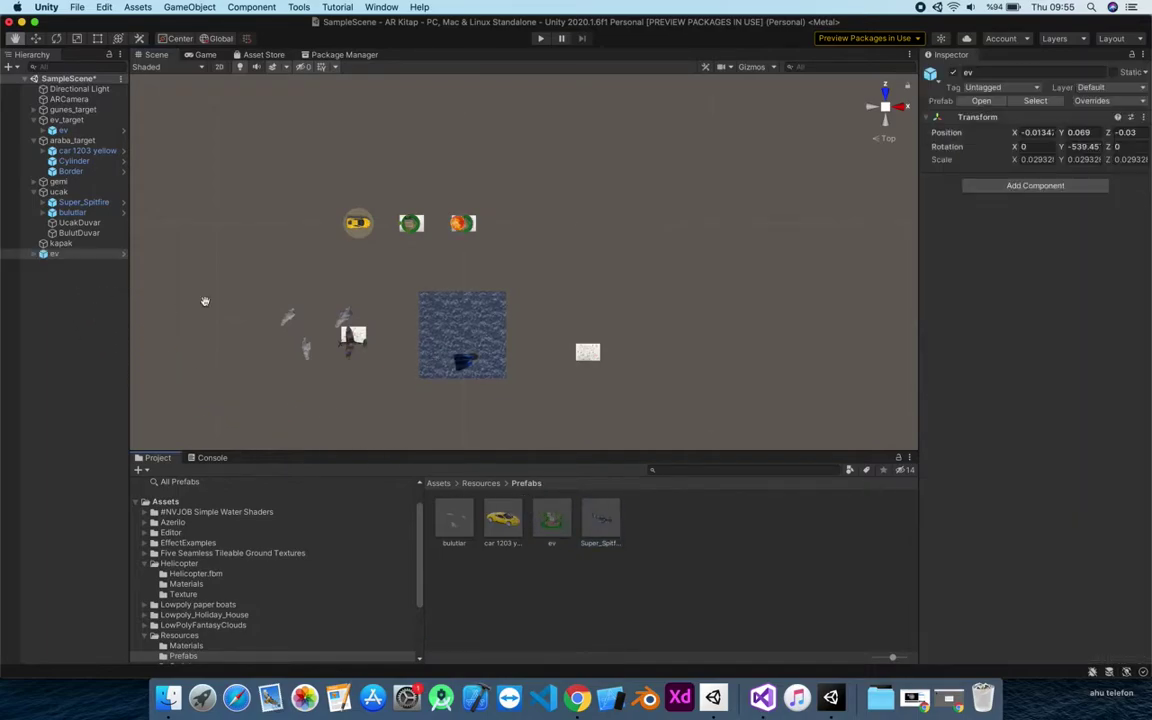
click(62, 255)
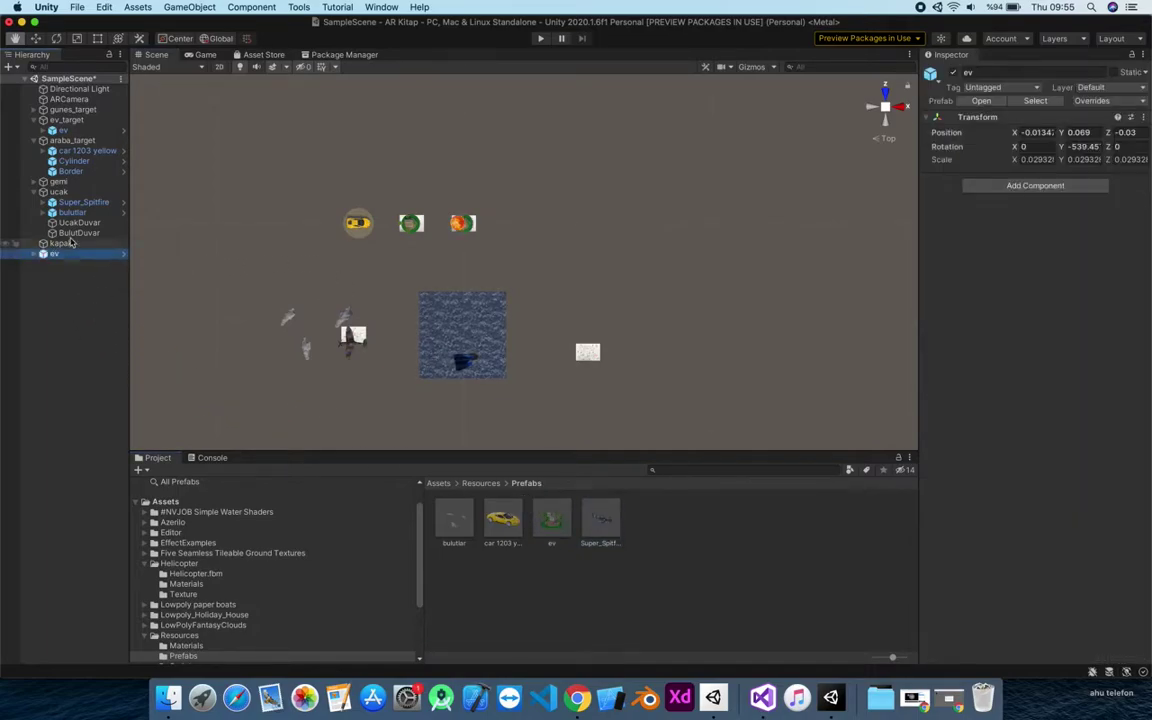
click(36, 38)
drag(458, 198, 591, 303)
scroll(673, 363, up, 5)
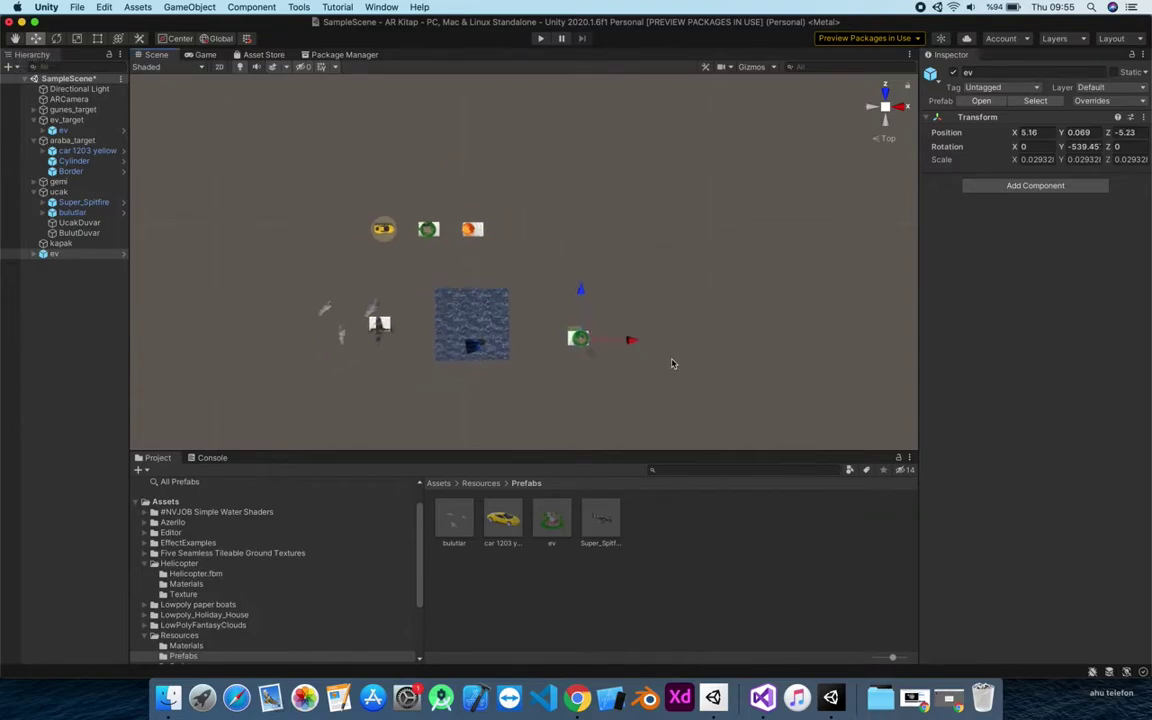
Examine from above and from the front how the house model sits on the kapak cover image.
click(14, 38)
drag(650, 332, 494, 165)
scroll(532, 254, down, 3)
key(f)
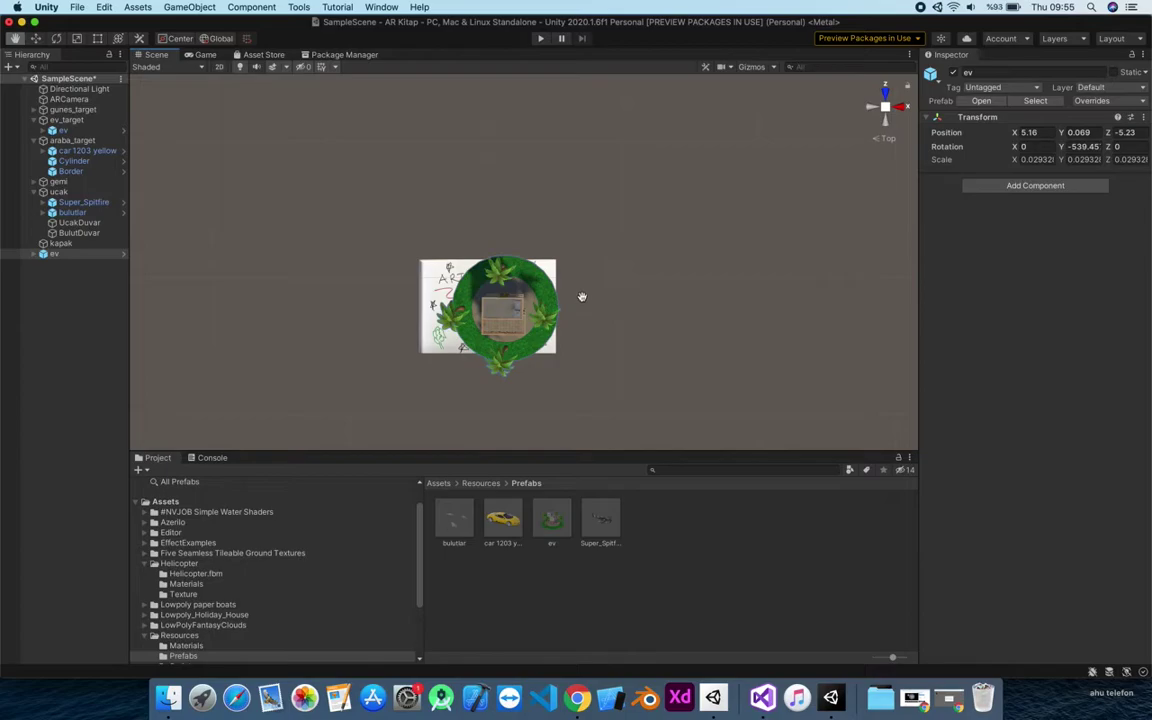
alt+drag(581, 299, 611, 372)
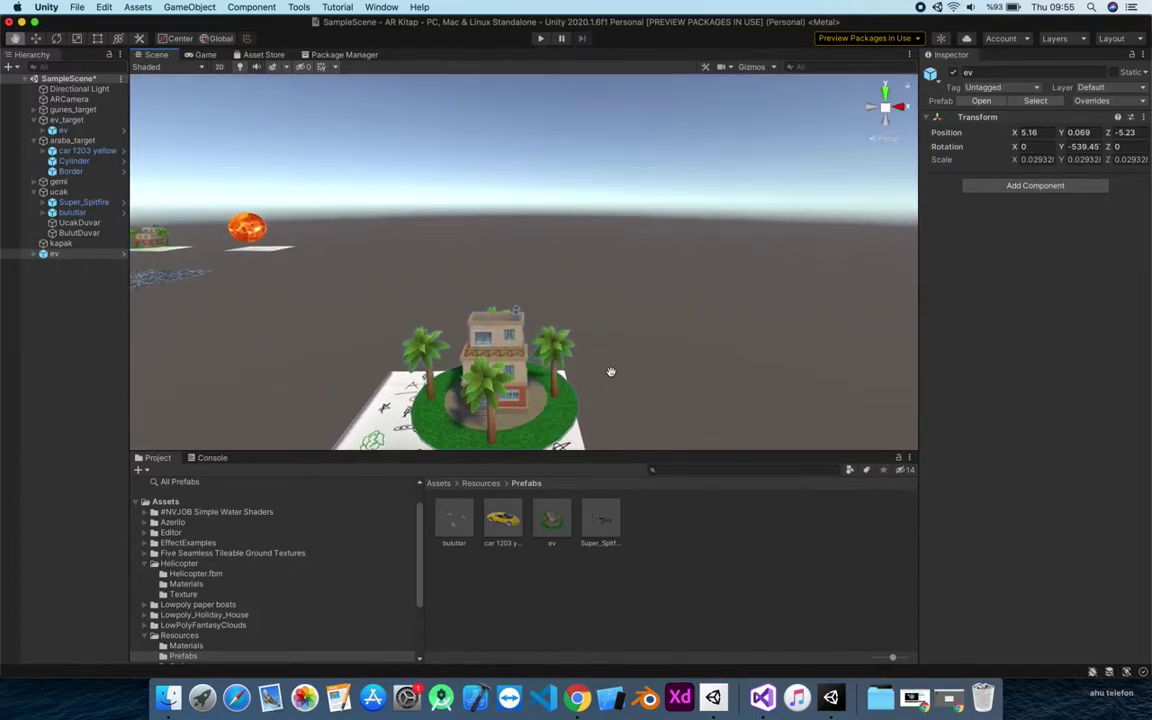
alt+drag(679, 388, 684, 404)
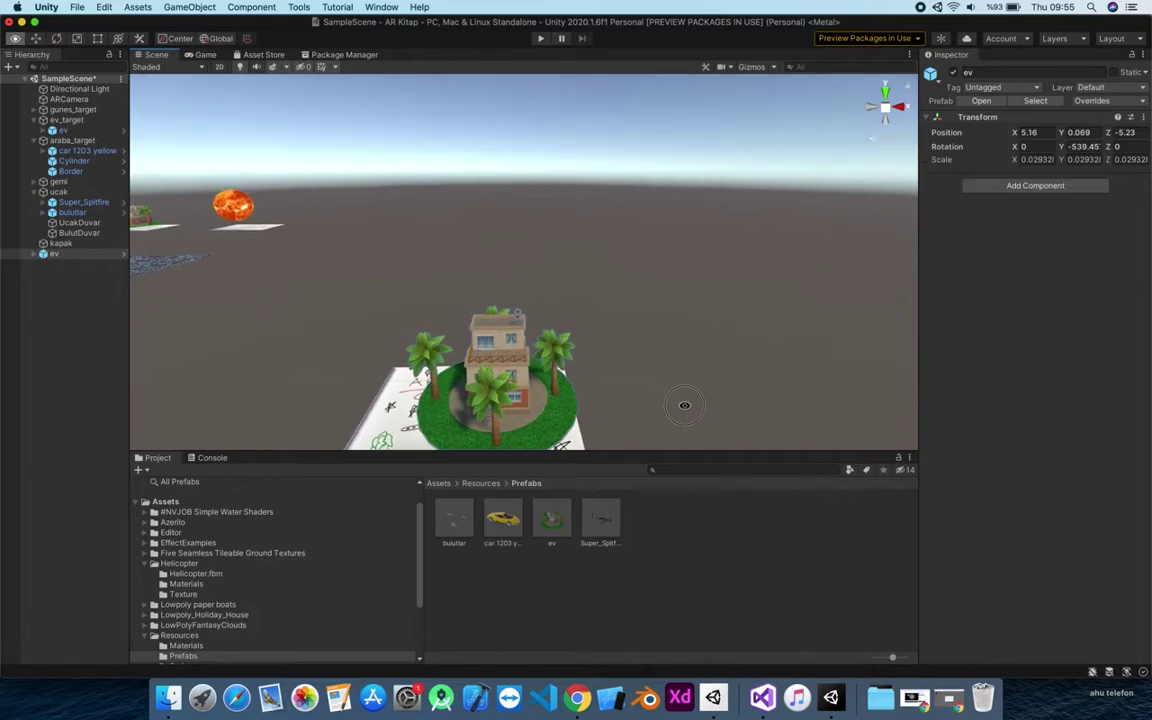
alt+drag(617, 380, 625, 406)
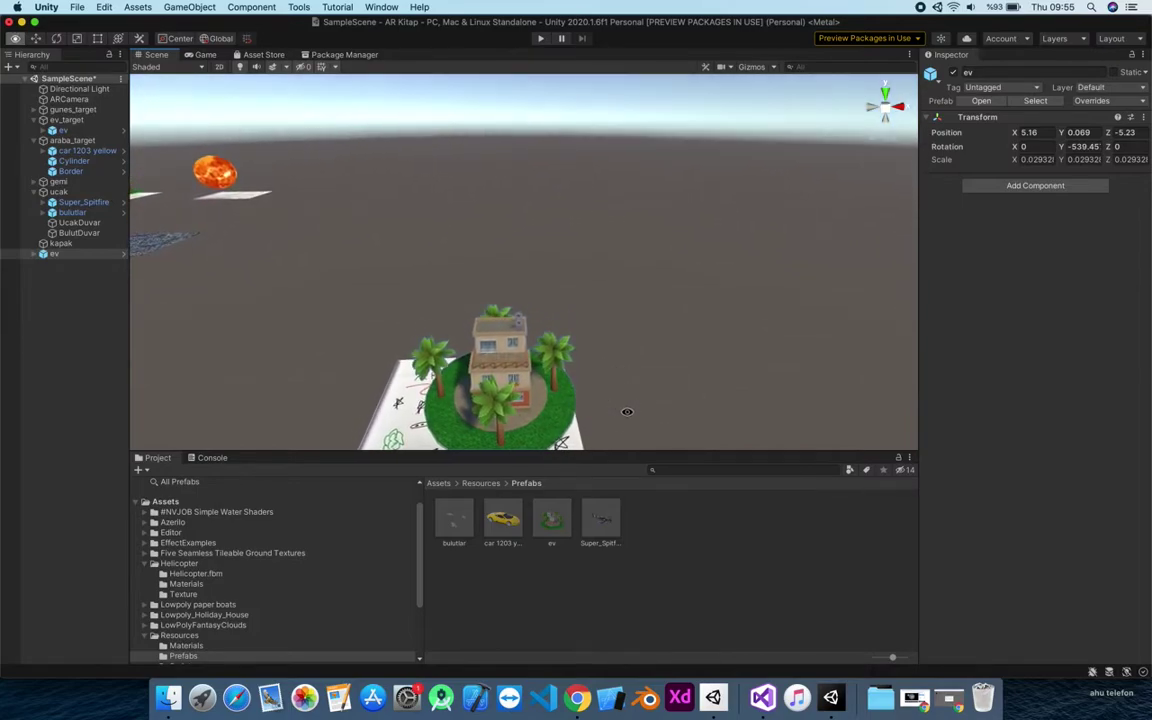
scroll(620, 407, down, 3)
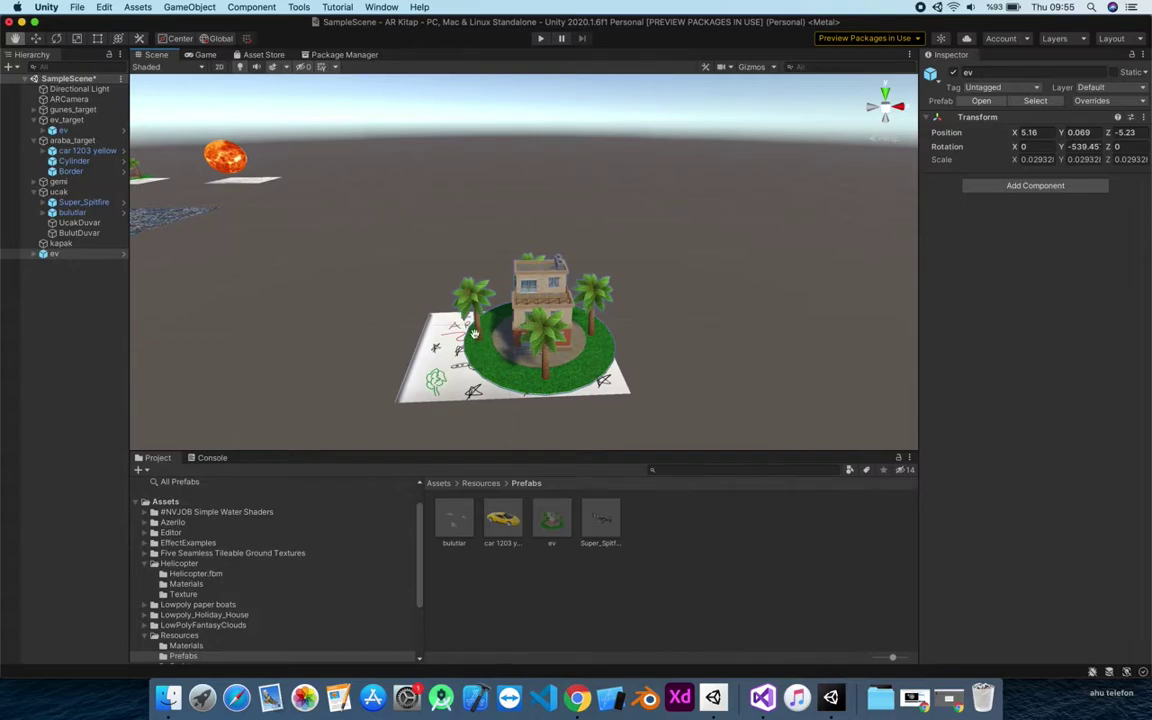
Unpack the new root-level ev prefab instance completely.
click(36, 254)
click(55, 254)
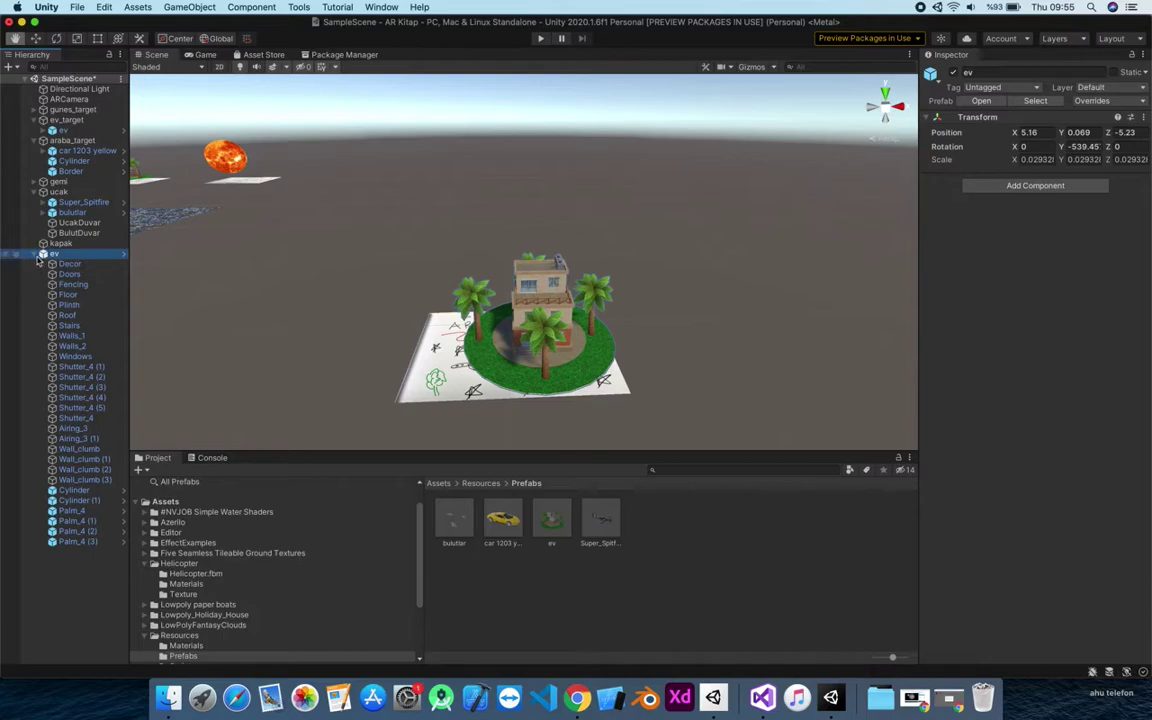
click(36, 254)
right_click(65, 262)
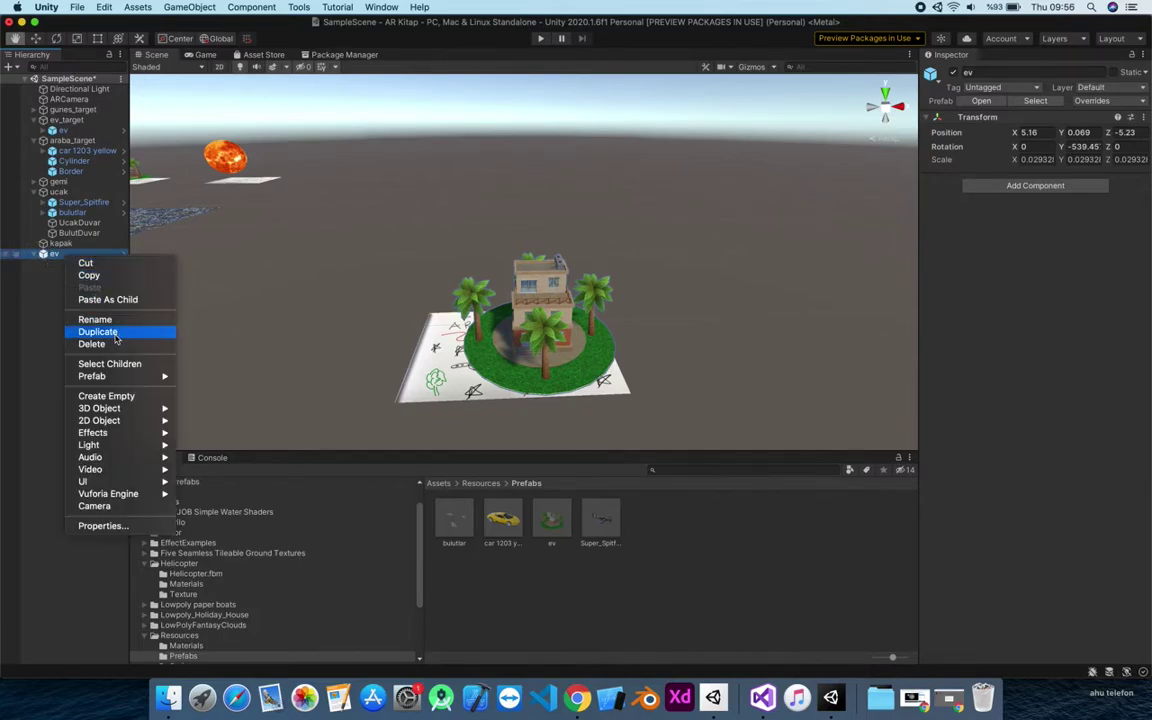
mouse_move(133, 380)
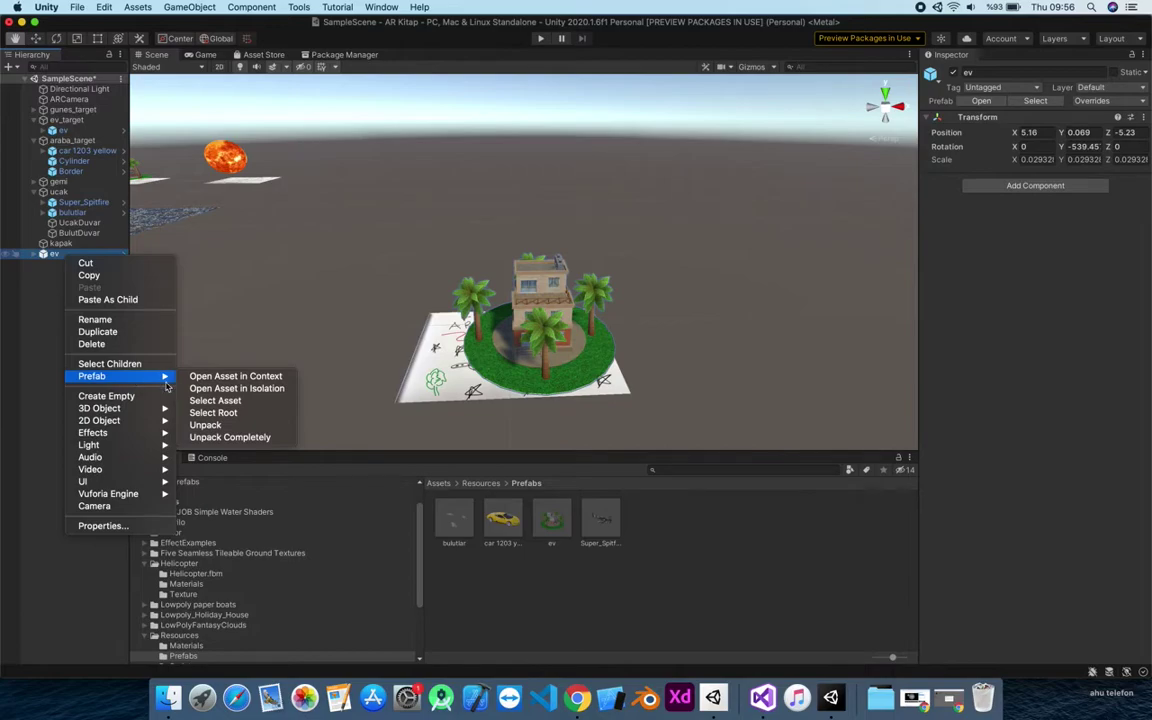
click(235, 440)
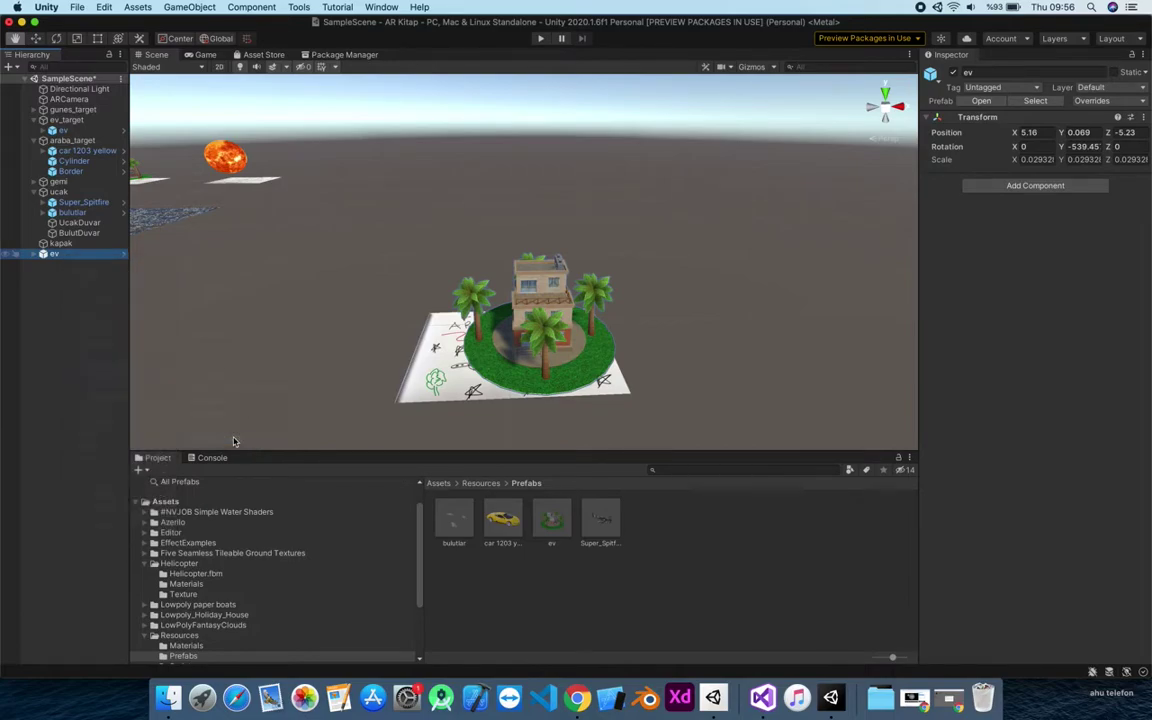
Delete the grass base, Cylinder (1), from the unpacked ev model.
click(36, 255)
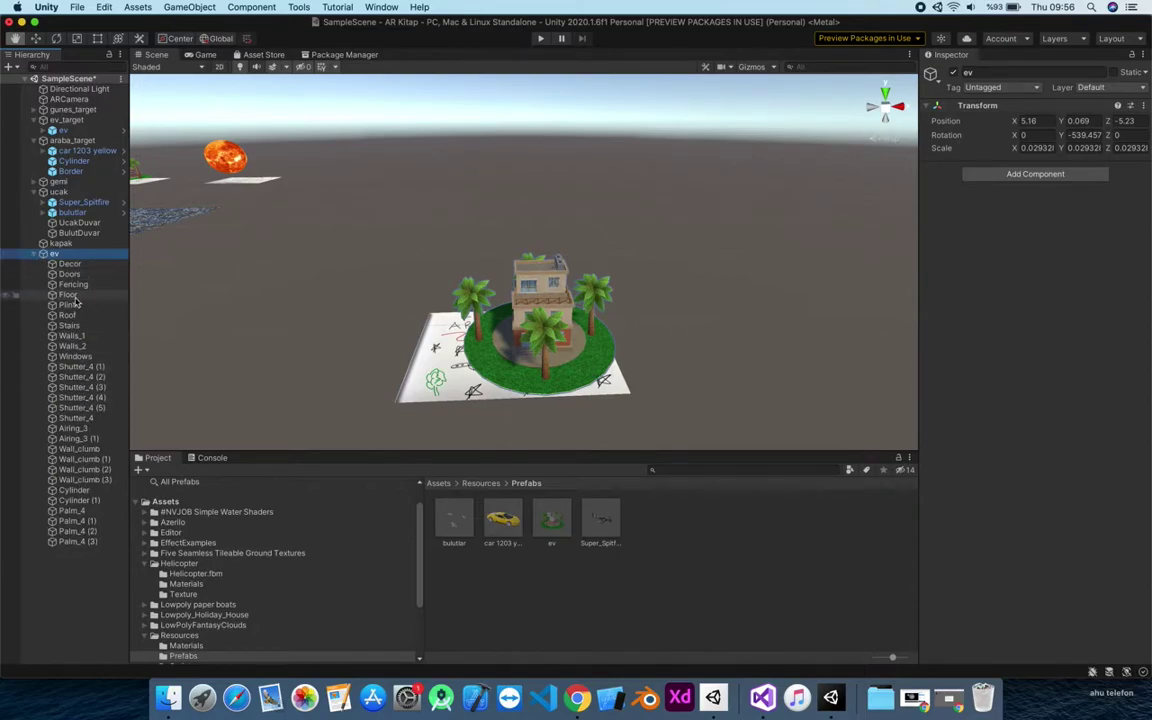
click(68, 295)
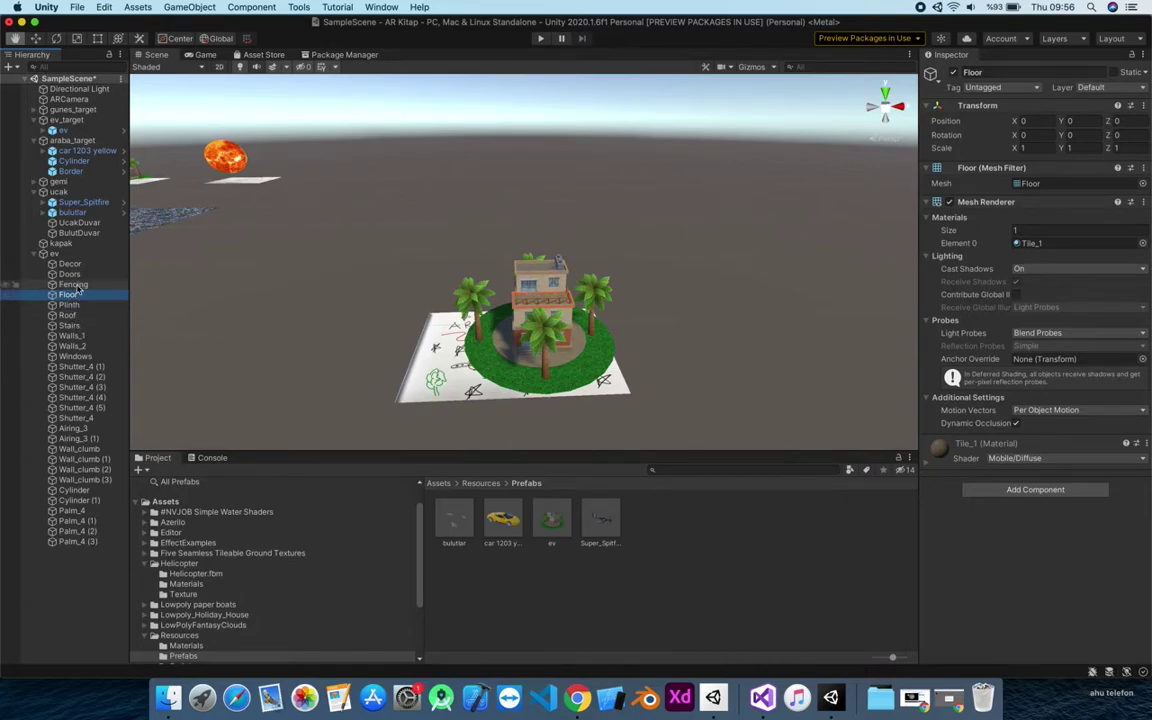
click(78, 490)
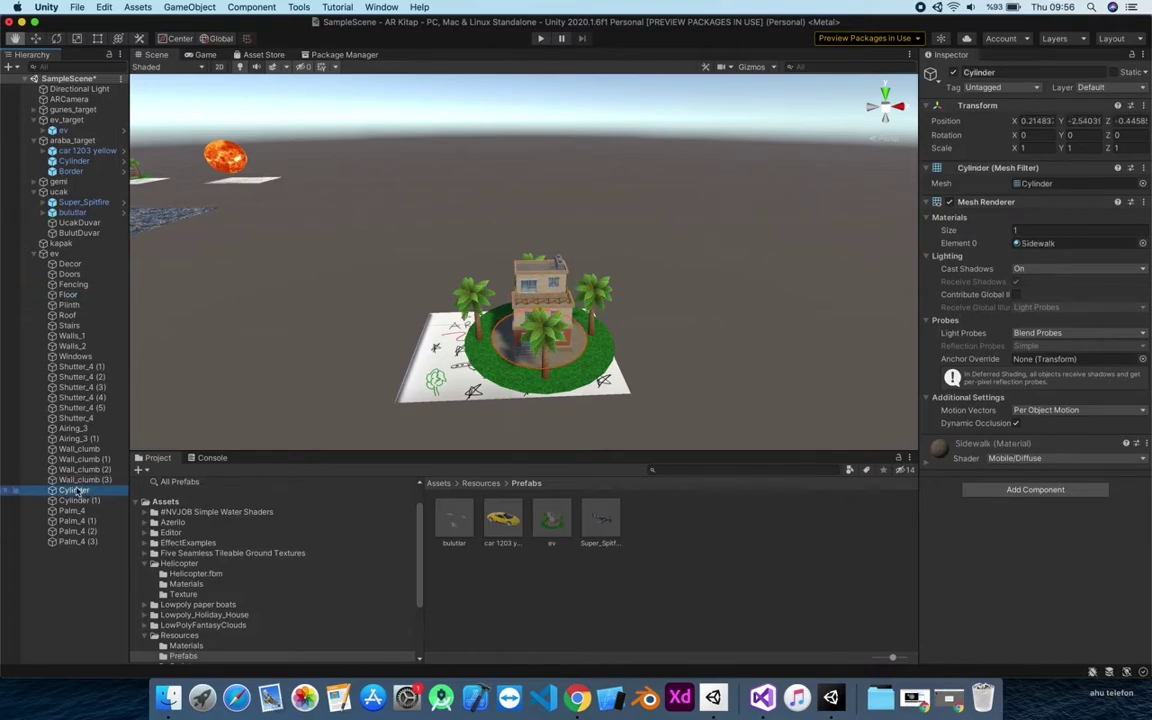
click(80, 500)
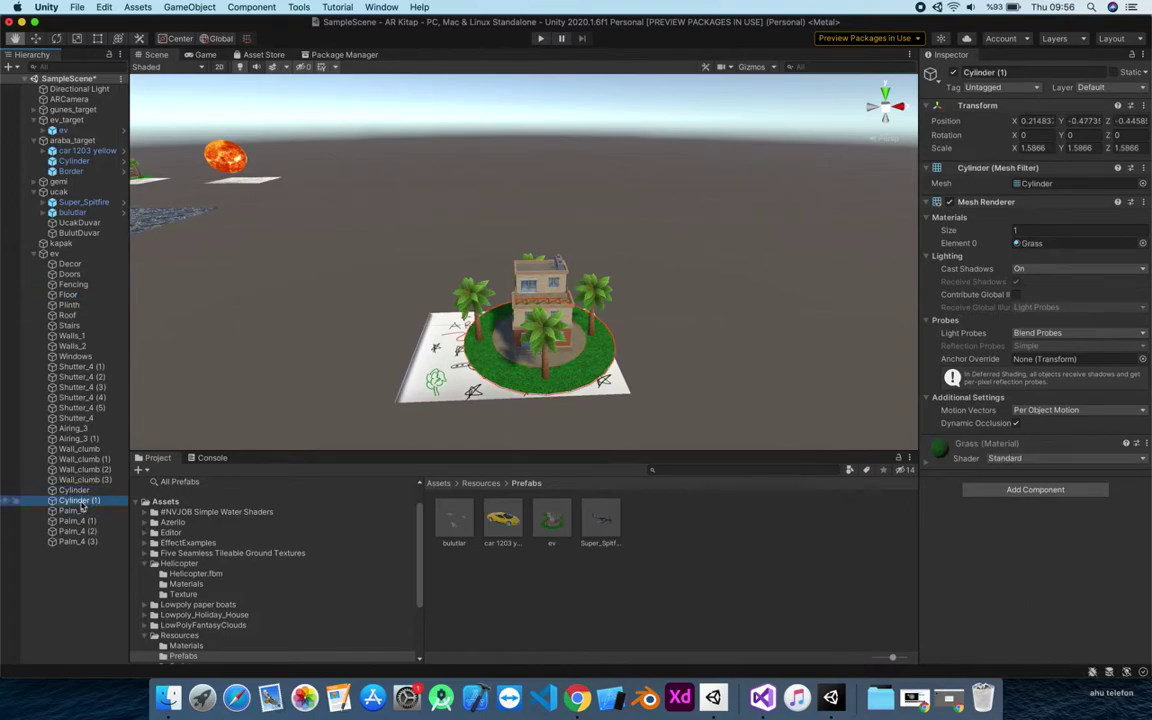
right_click(82, 506)
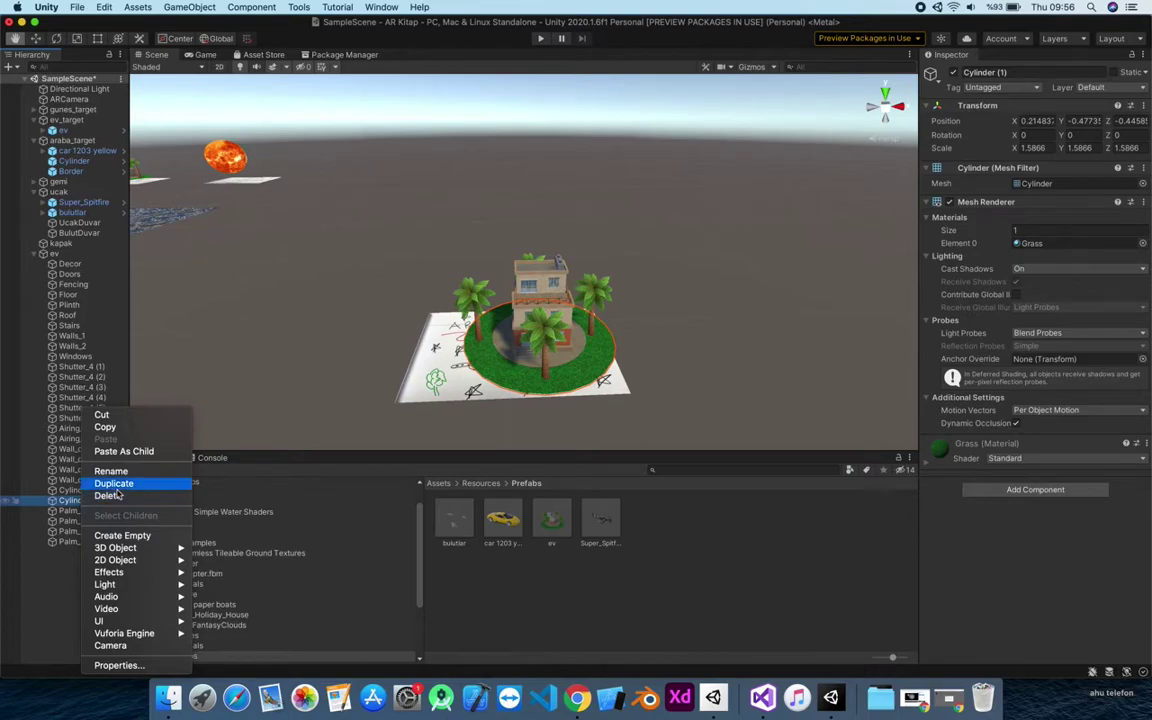
click(108, 496)
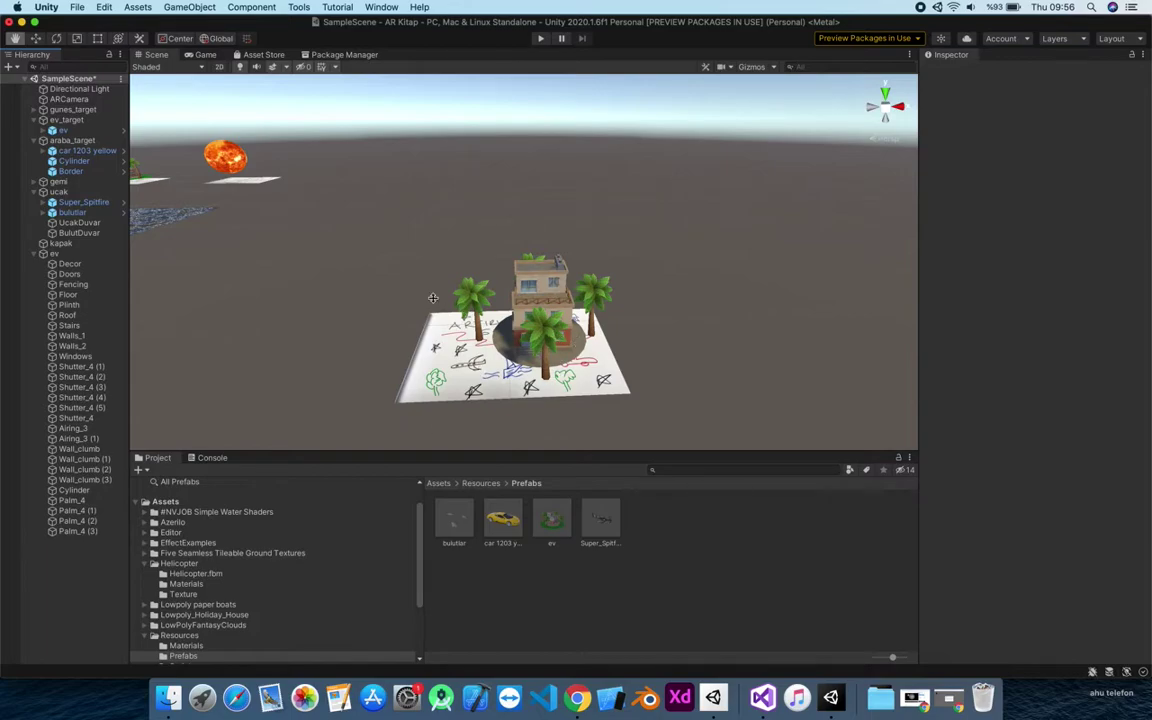
right_click(54, 255)
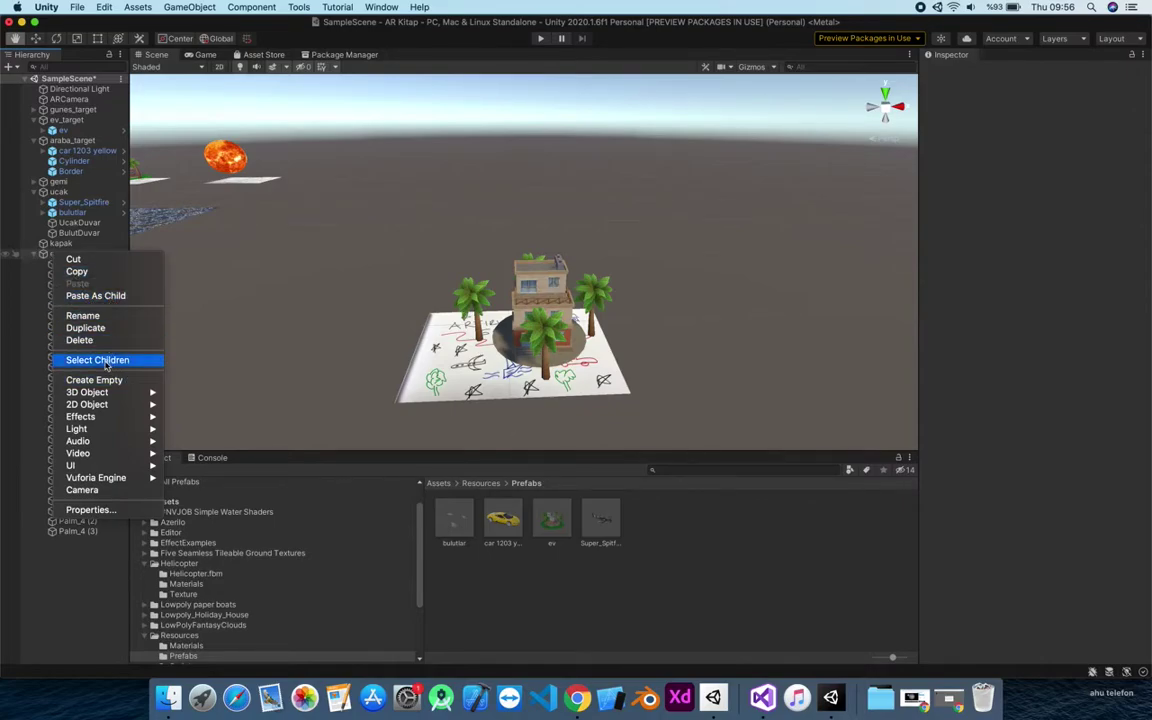
click(22, 329)
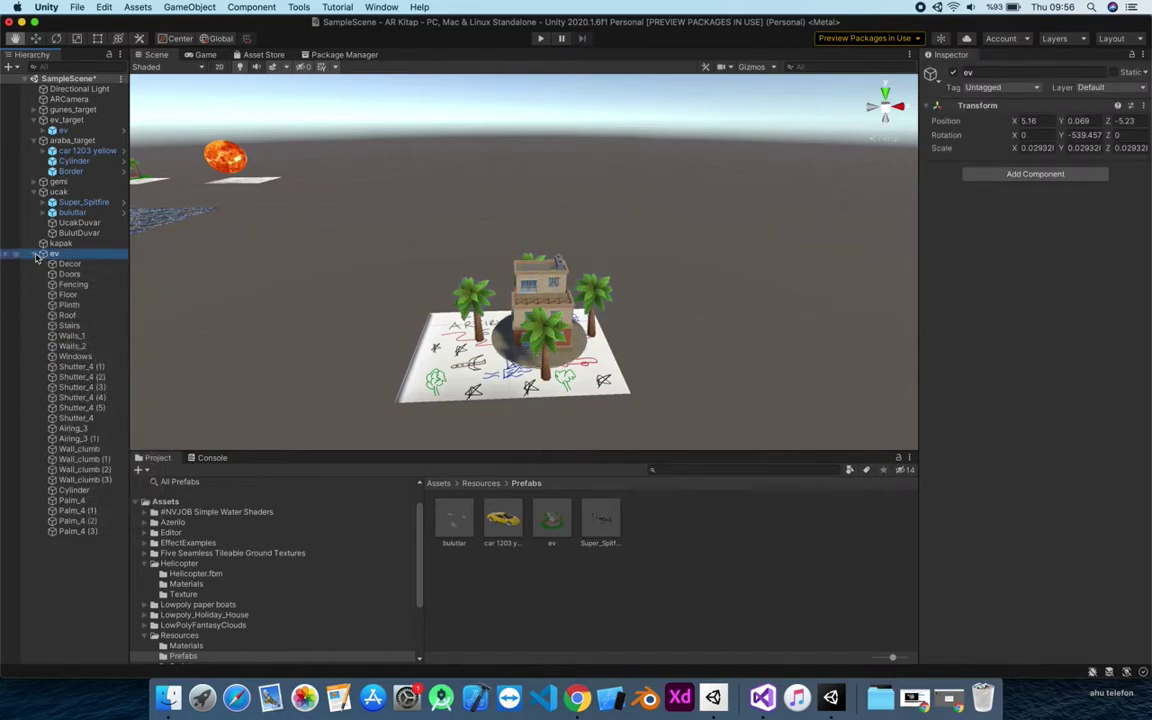
click(42, 255)
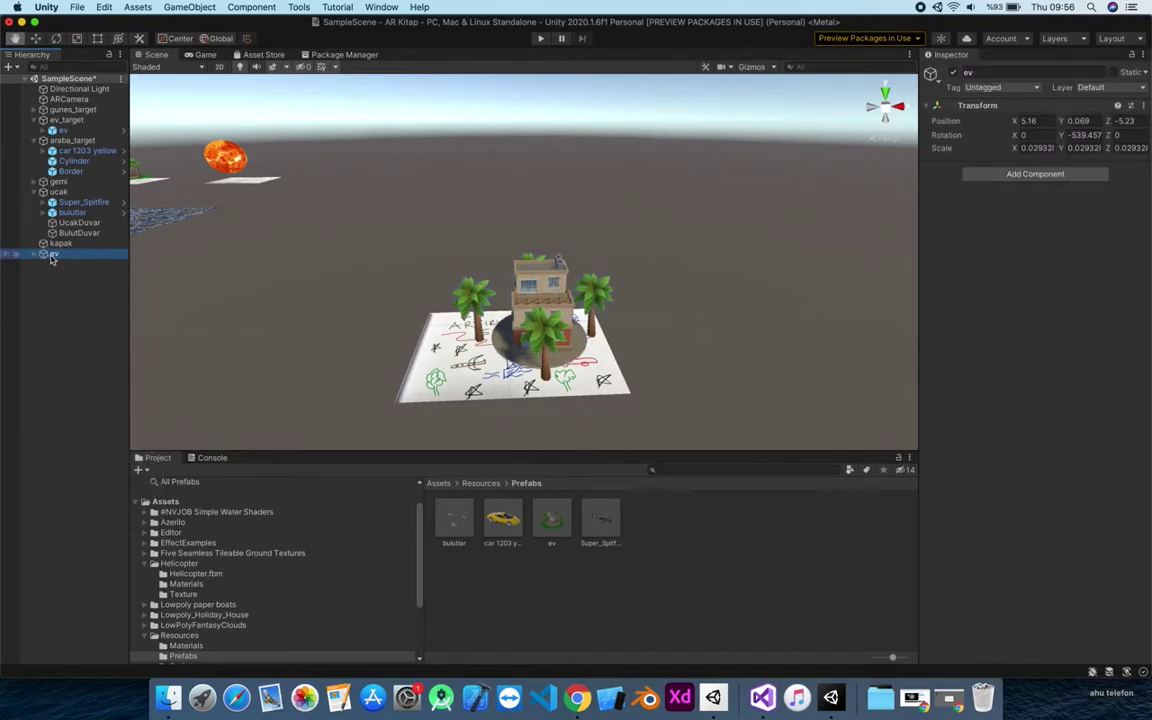
right_click(53, 259)
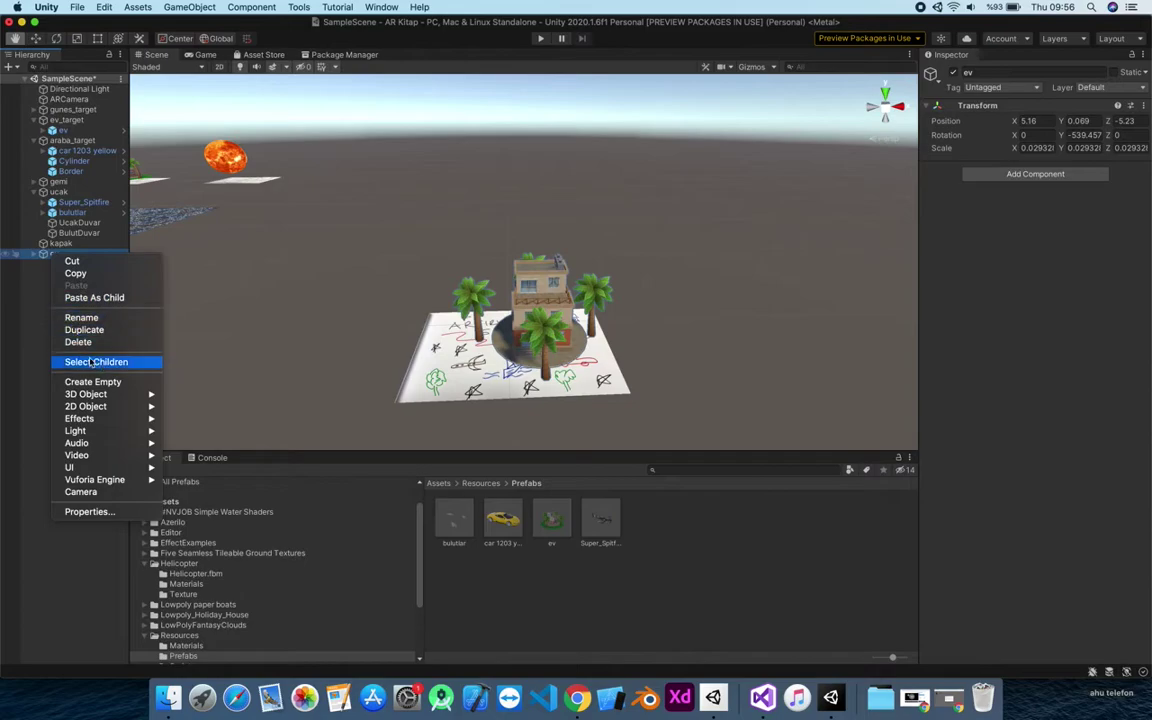
click(14, 310)
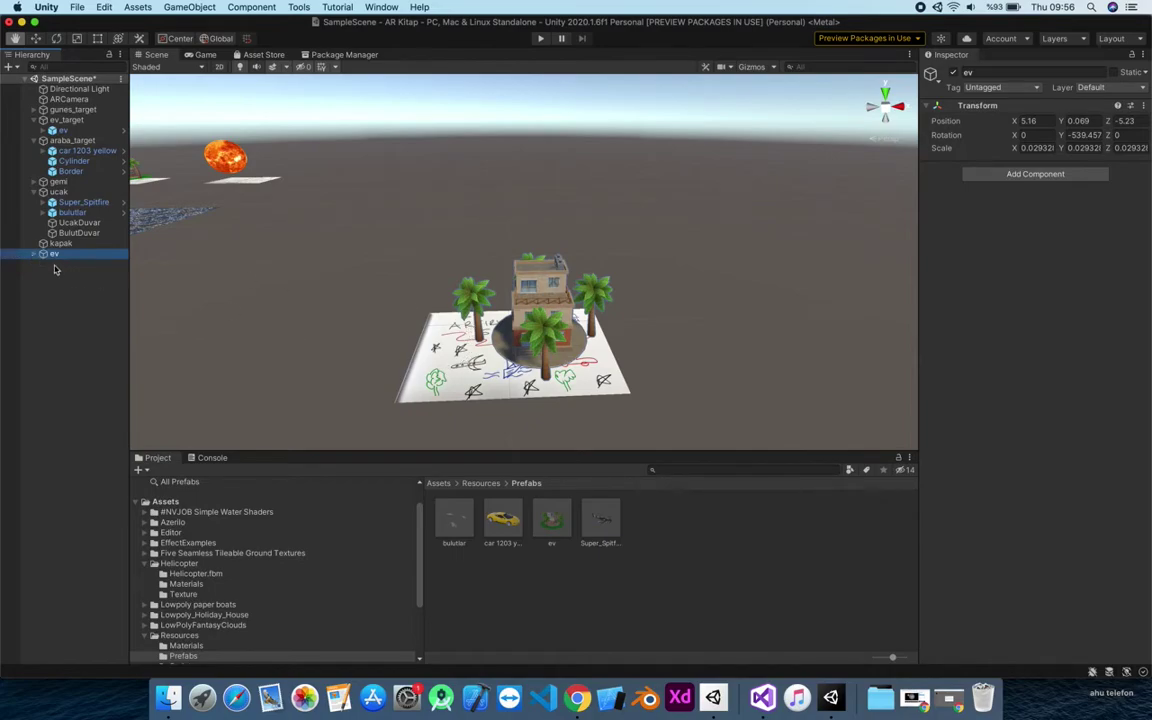
click(469, 305)
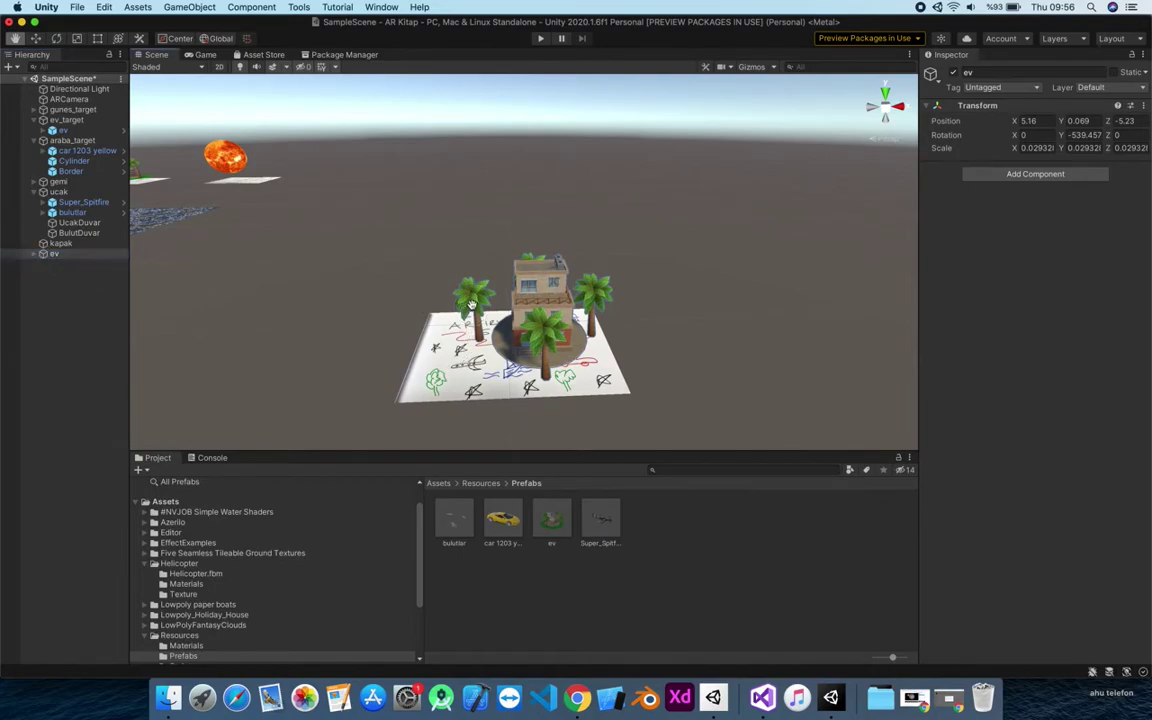
Move Palm_4 (2) to the cover's back-left corner, at about X 17.3, Z -5.1.
click(37, 39)
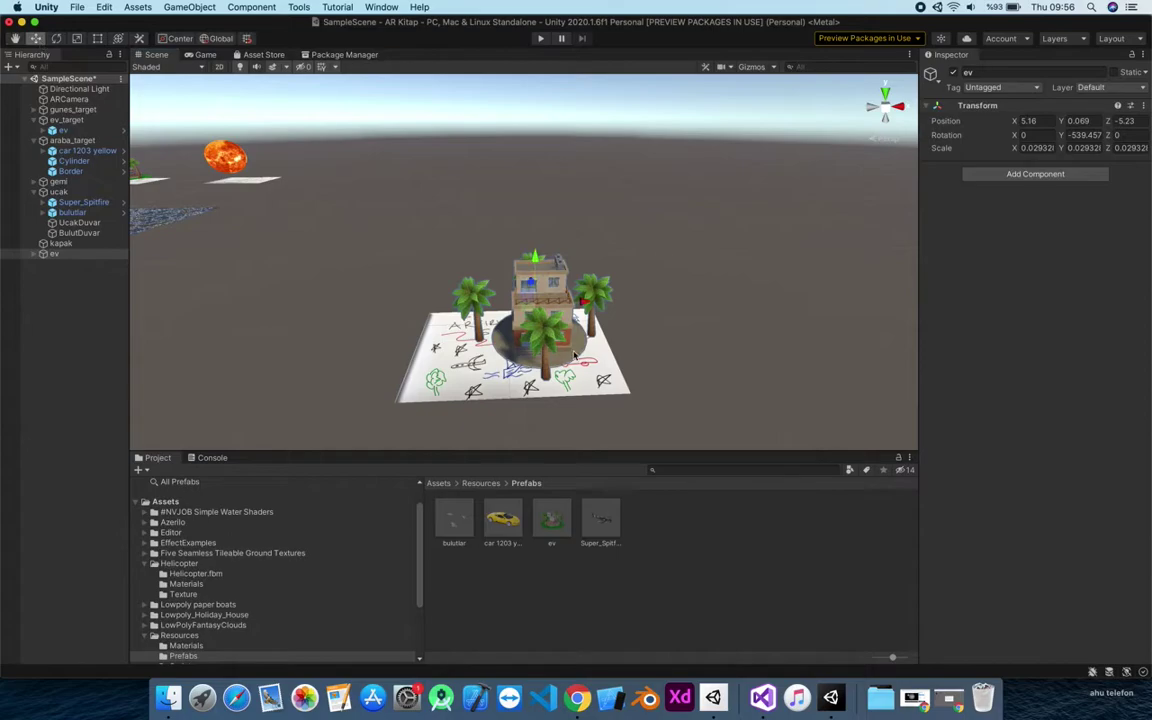
click(474, 318)
drag(528, 315, 475, 240)
drag(405, 262, 444, 268)
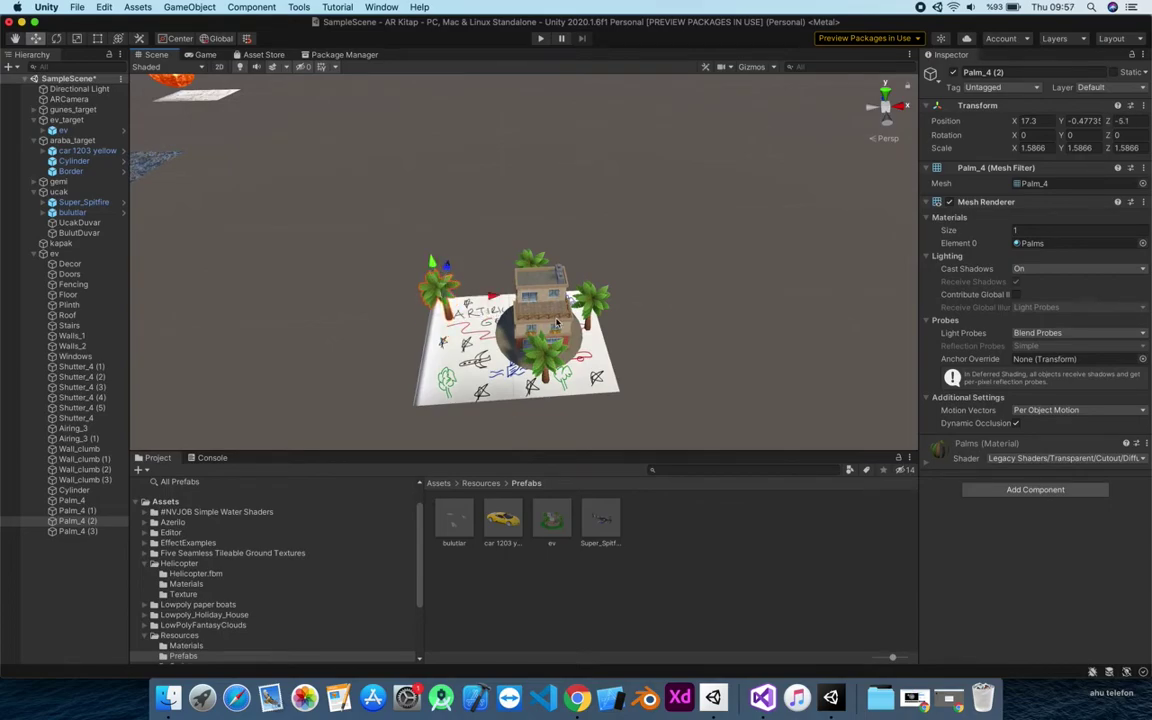
Place palms at the cover's two front corners, with Palm_4 at about X 17.05, Z 9.29.
click(596, 300)
drag(576, 280, 489, 371)
click(545, 355)
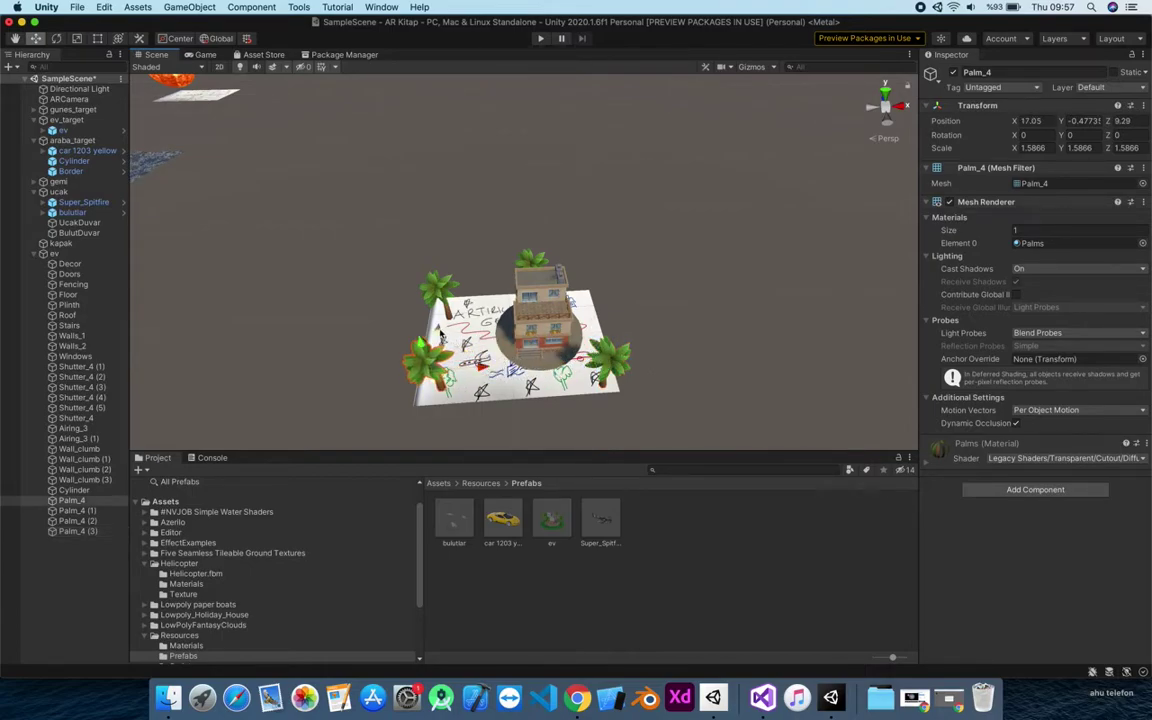
Move Palm_4 (1) to the cover's back-right corner, at about X -9.4, Z -8.2, and collapse the ev hierarchy.
click(540, 258)
drag(540, 258, 590, 260)
alt+drag(699, 265, 648, 338)
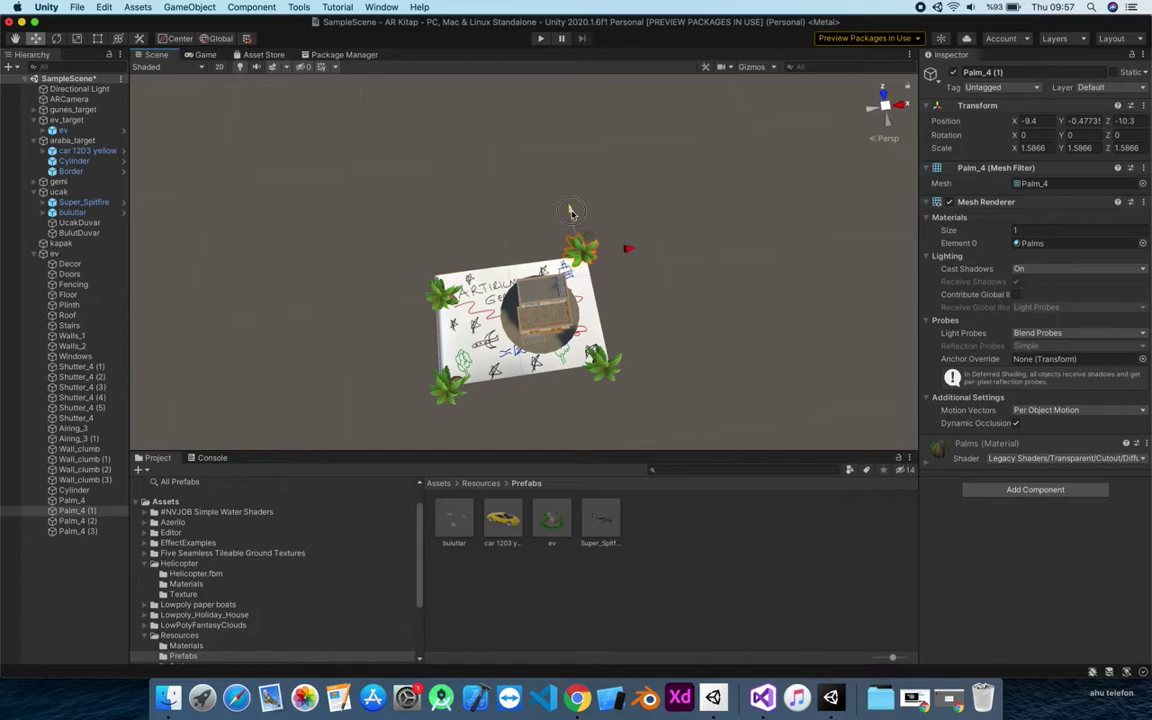
drag(570, 213, 555, 232)
alt+drag(652, 296, 676, 221)
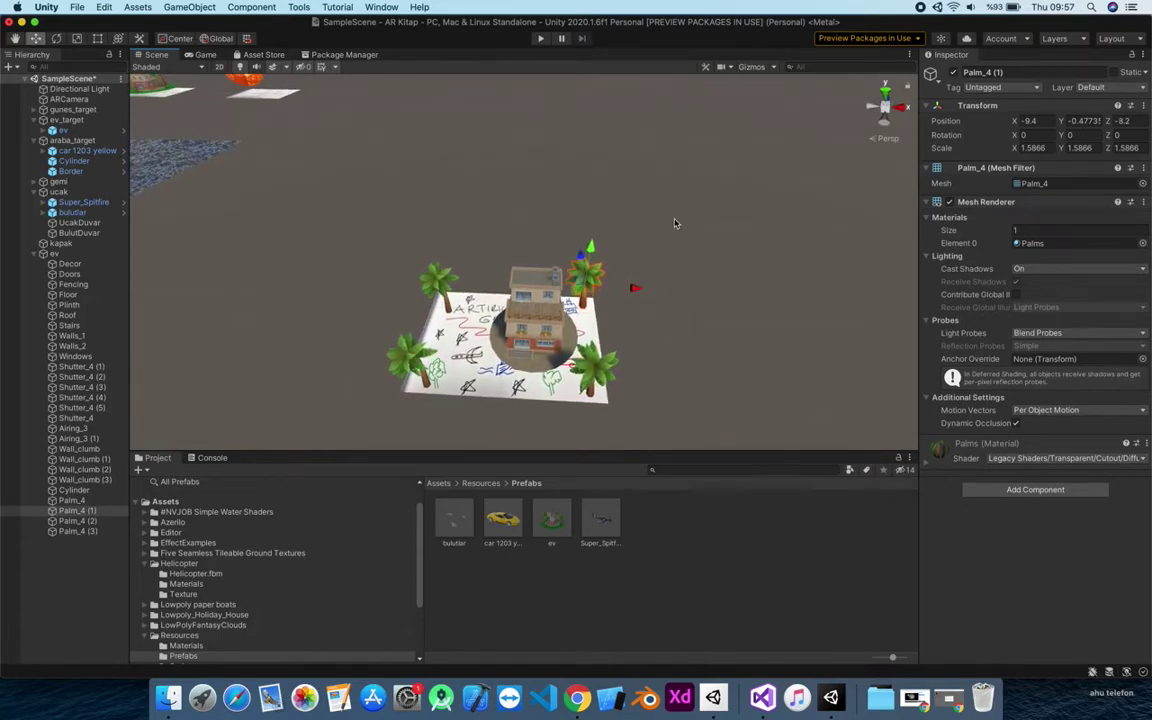
click(37, 253)
Add the car 1203 yellow prefab at the scene root and move it beside the kapak cover, at about X 6.03, Z -5.77.
scroll(589, 366, down, 3)
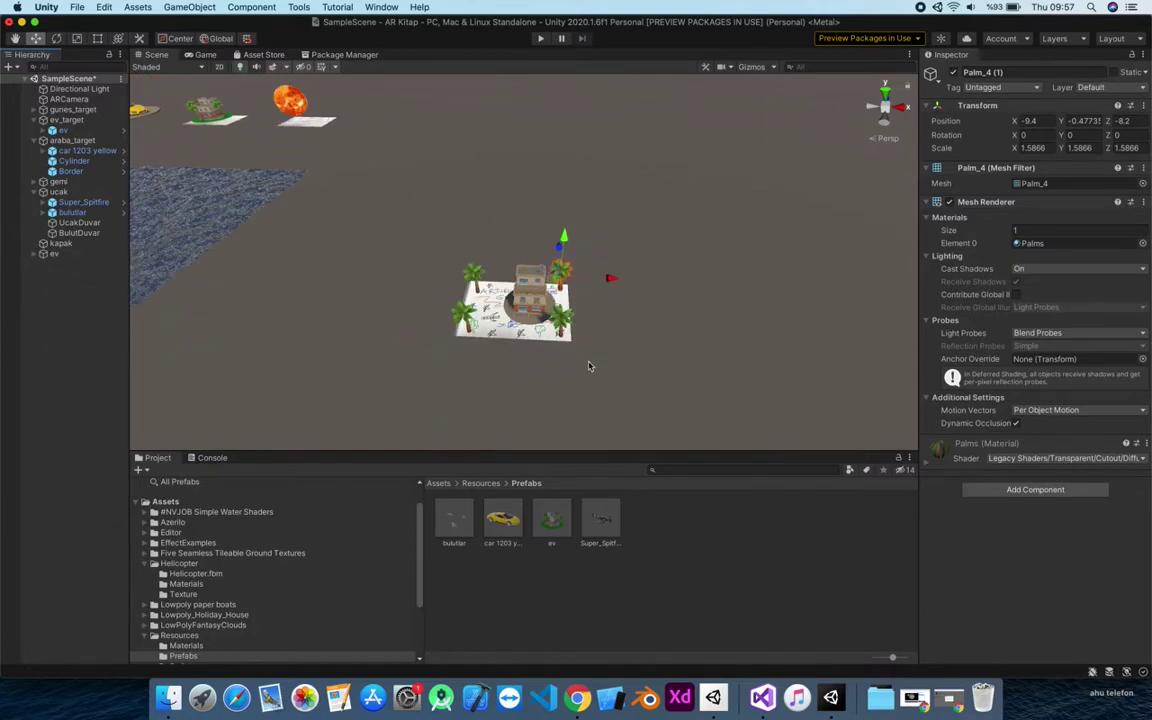
drag(509, 532, 50, 268)
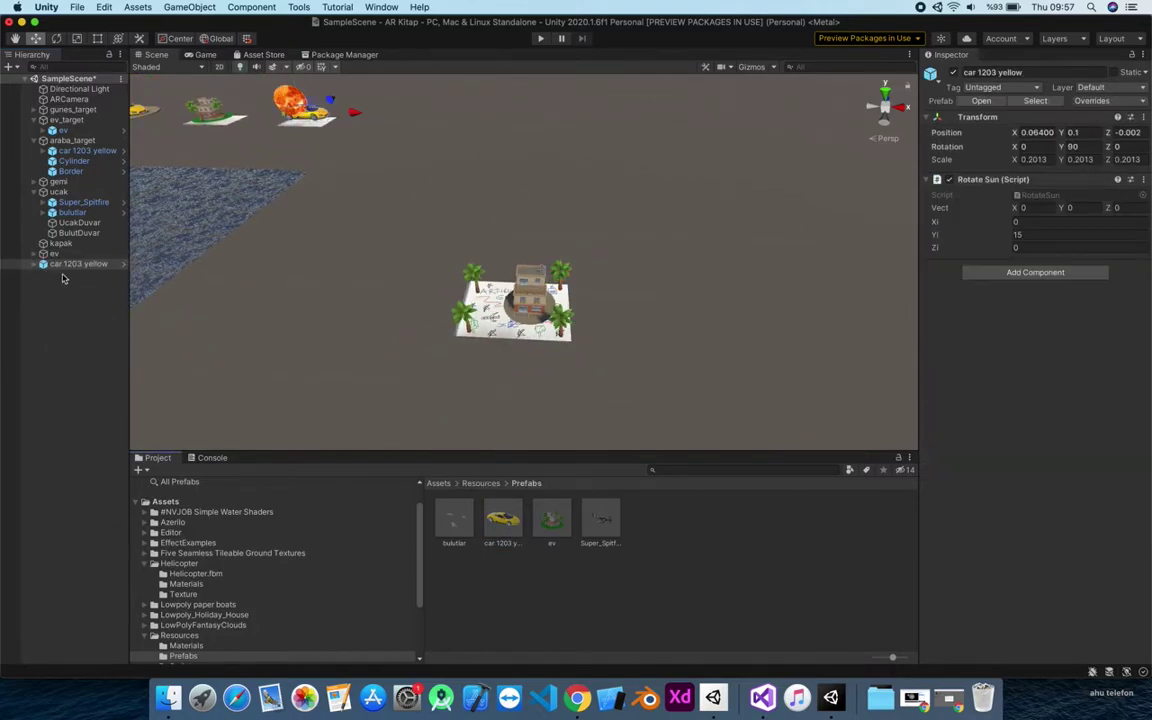
click(62, 264)
scroll(292, 269, down, 5)
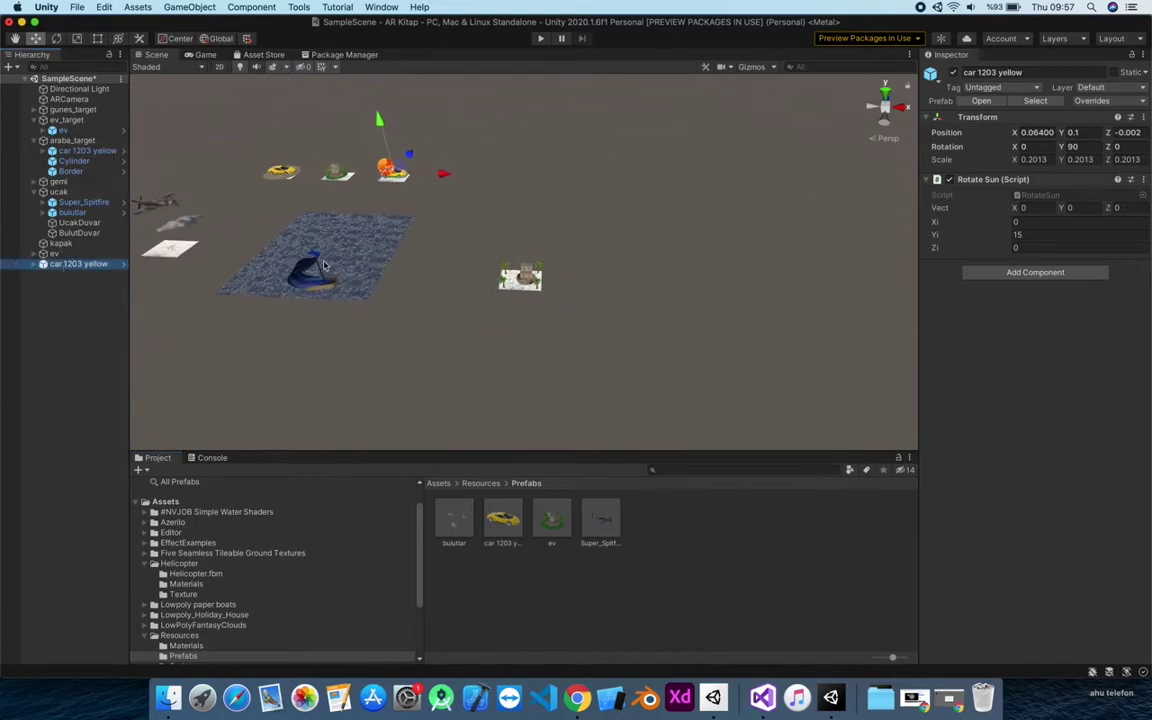
drag(445, 171, 663, 368)
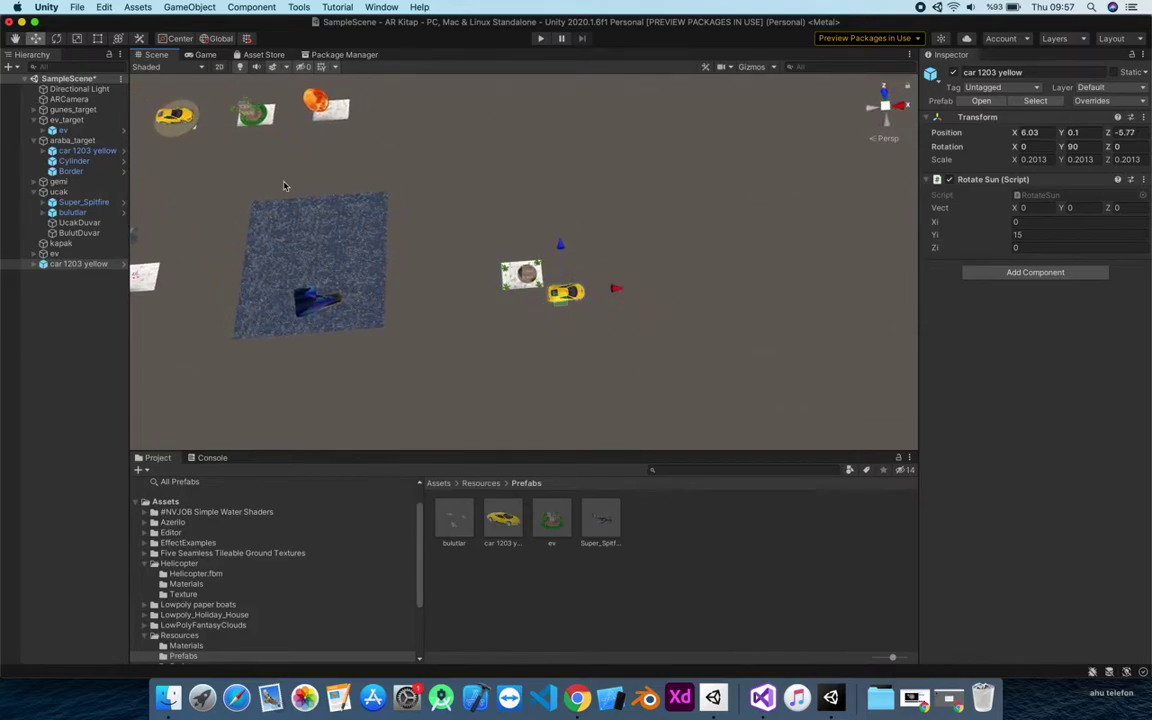
Scale the new car 1203 yellow down uniformly to about 0.067 and rotate it around Y to about -129.8.
click(77, 39)
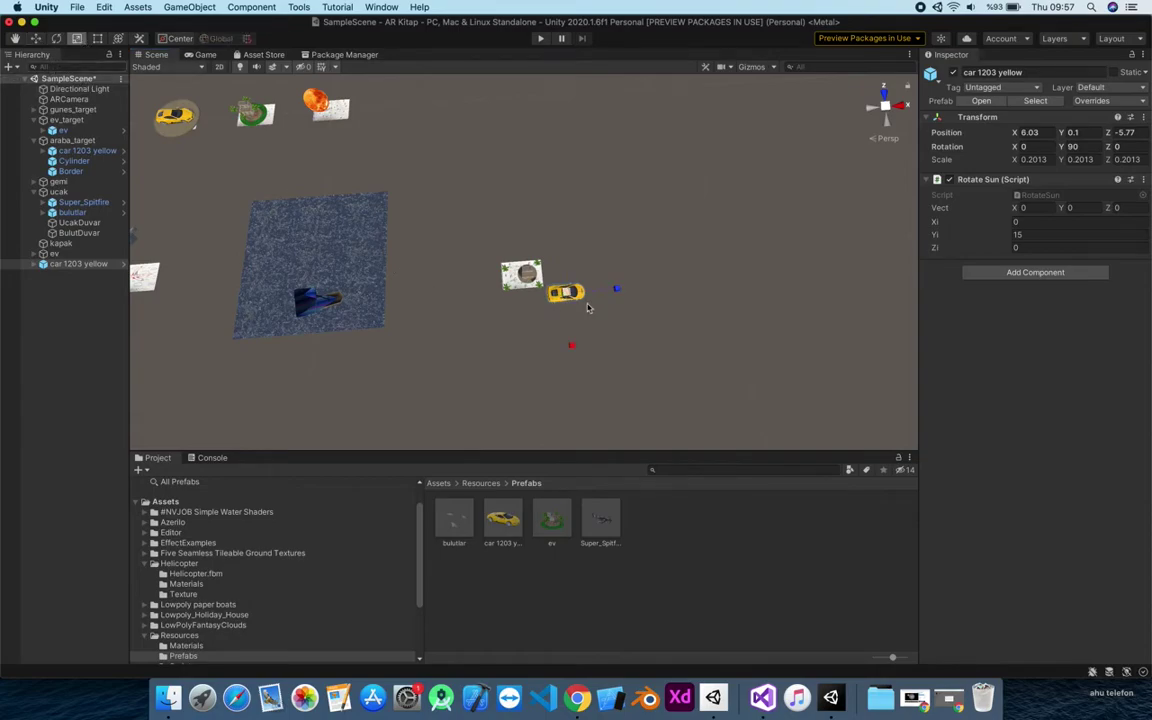
drag(566, 294, 579, 272)
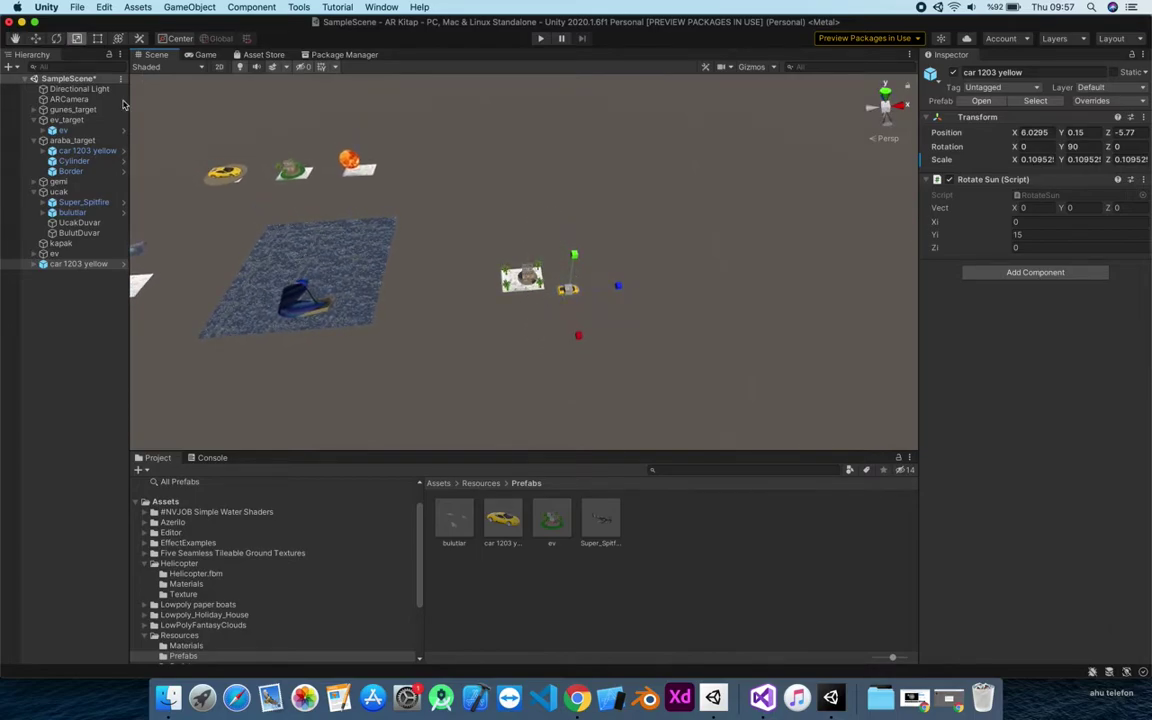
click(55, 39)
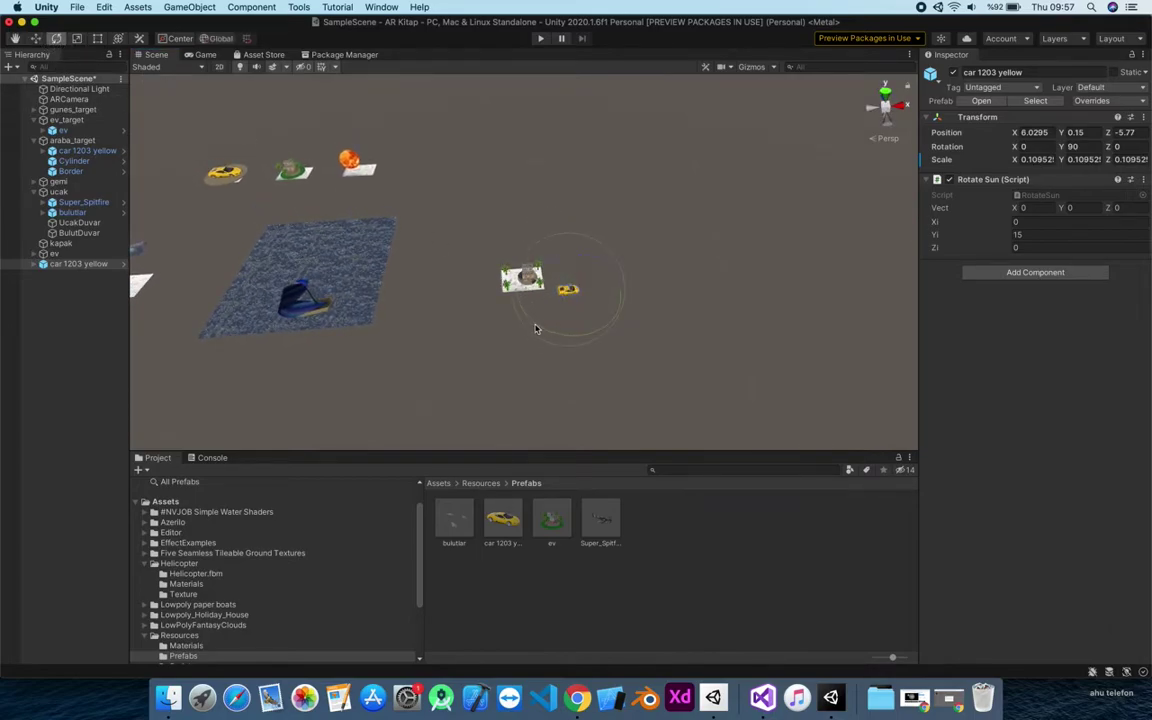
mouse_move(535, 327)
mouse_down()
mouse_move(645, 319)
mouse_move(518, 334)
mouse_move(609, 337)
mouse_move(542, 330)
mouse_up()
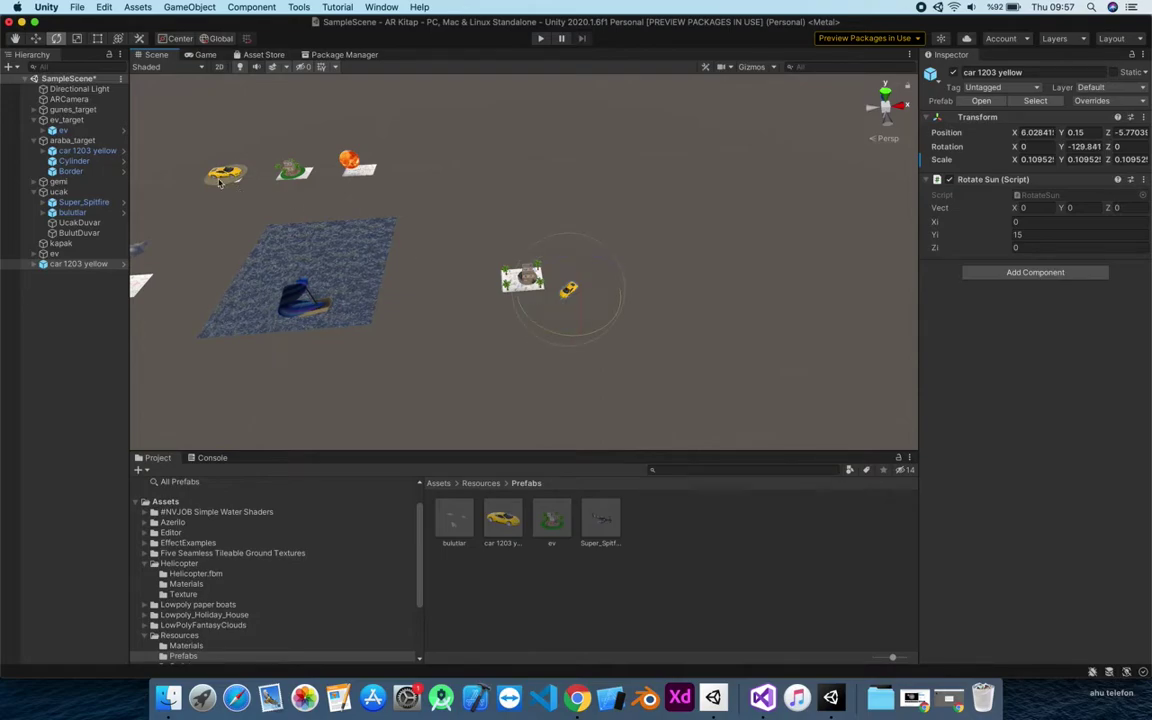
scroll(486, 213, up, 5)
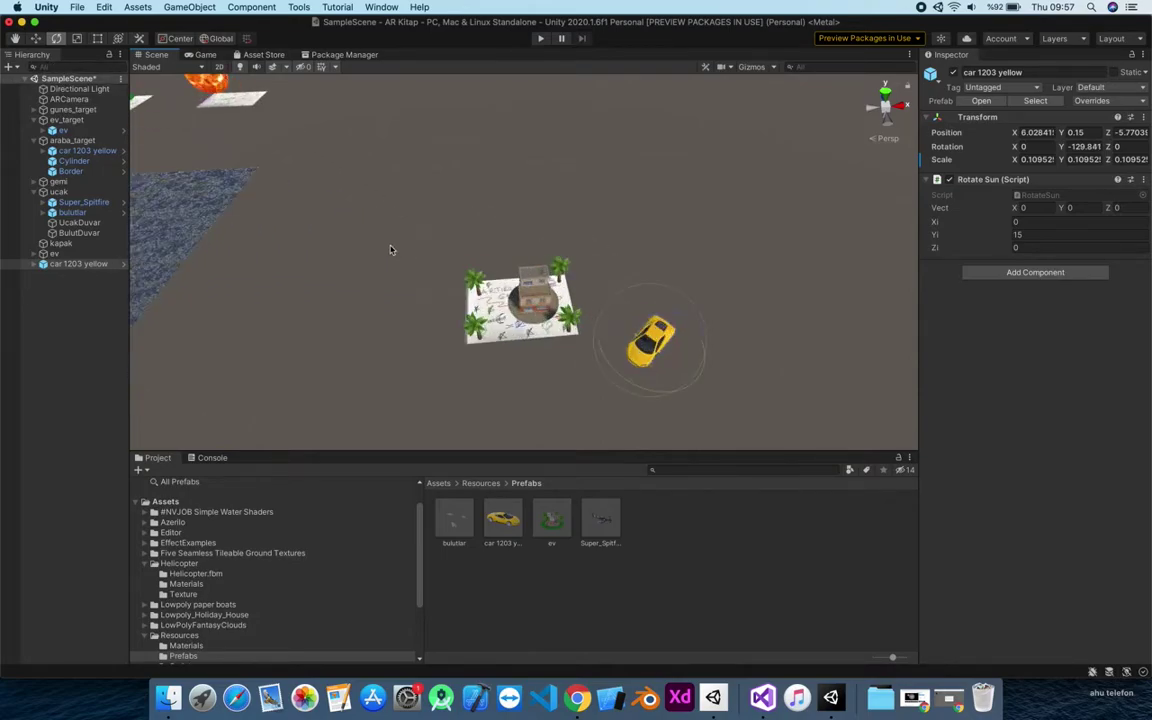
click(77, 40)
drag(653, 347, 667, 374)
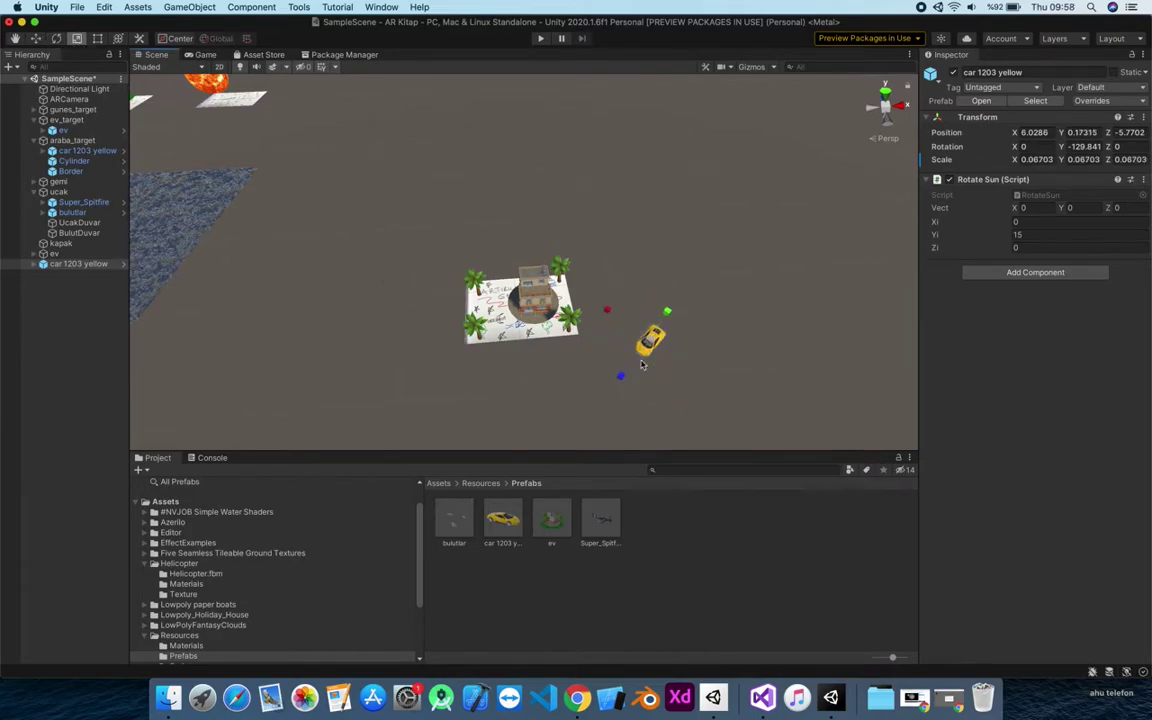
Move the small yellow car onto the cover in front of the house, at about X 5.34, Z -5.45.
click(35, 39)
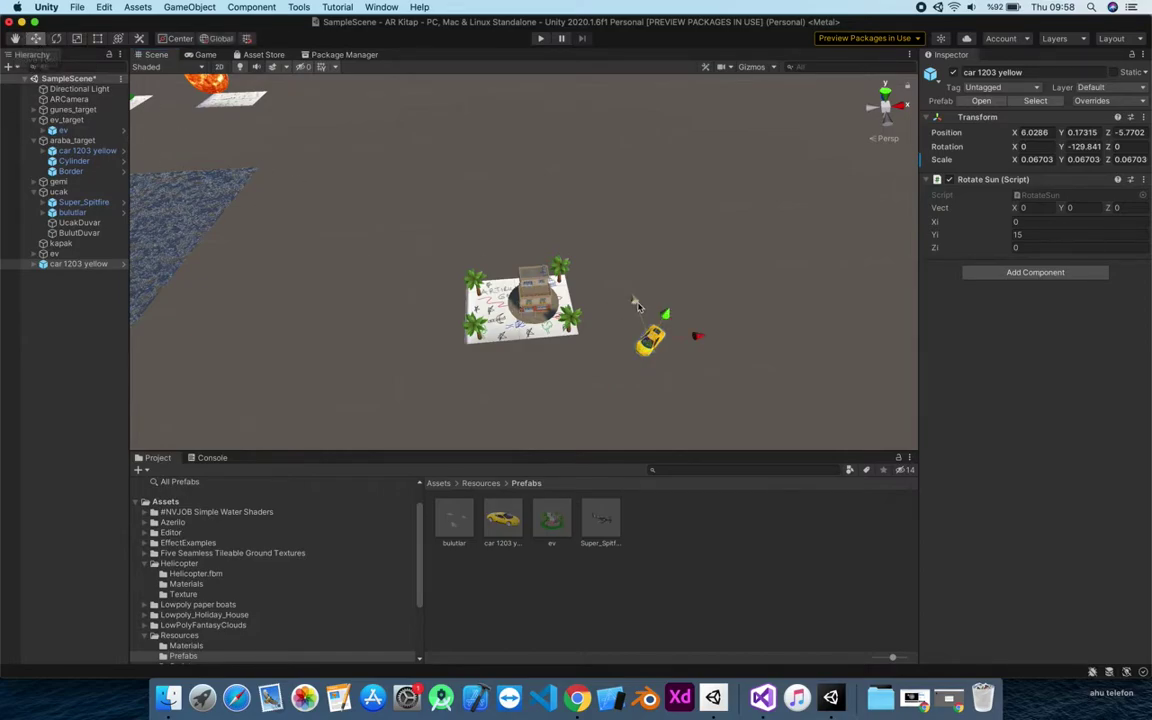
drag(695, 336, 608, 309)
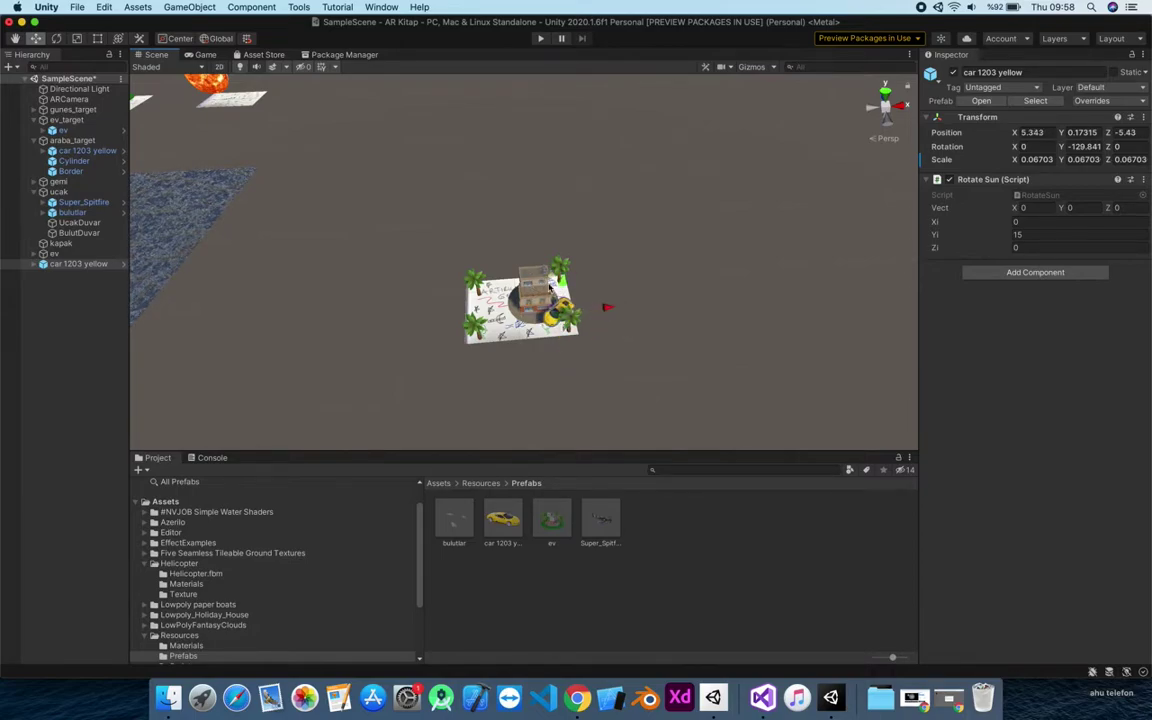
drag(550, 278, 551, 279)
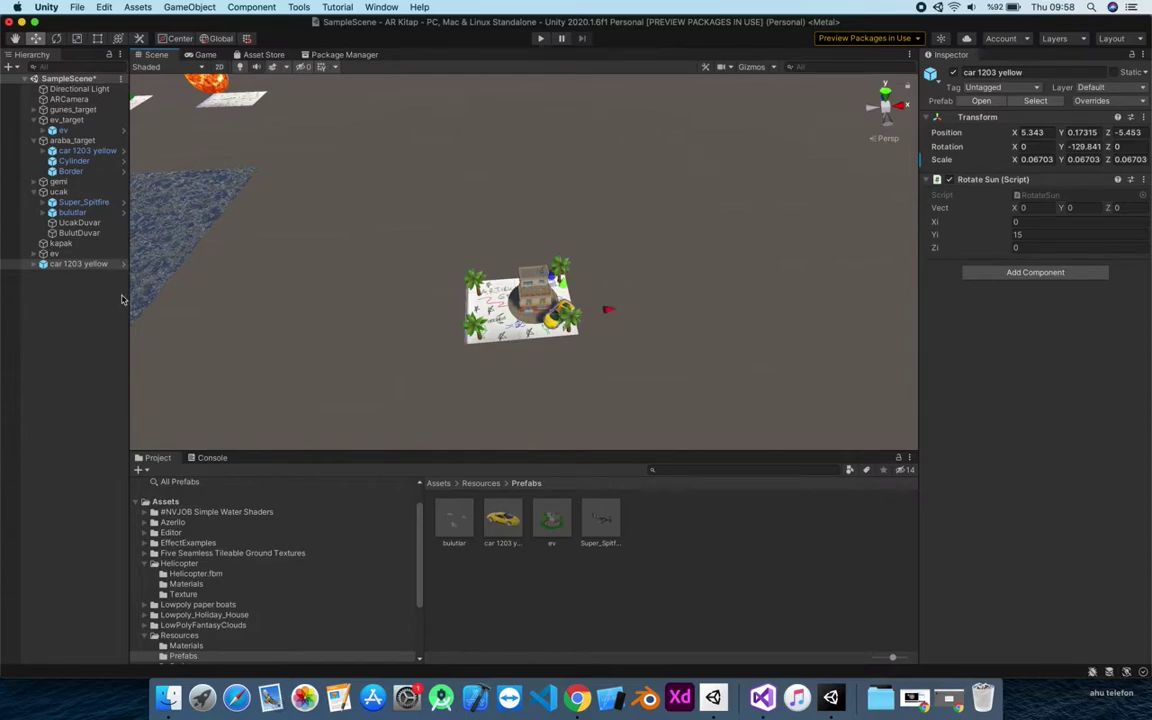
Disable the Rotate Sun script on the cover's car 1203 yellow.
click(68, 265)
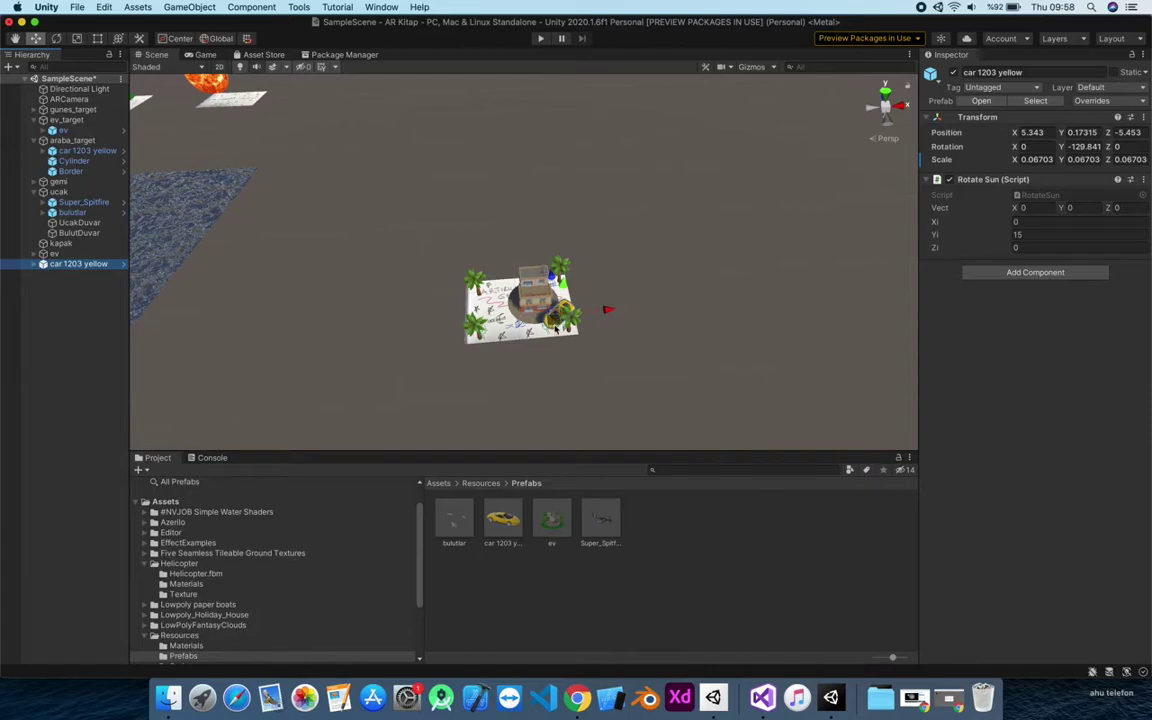
click(950, 180)
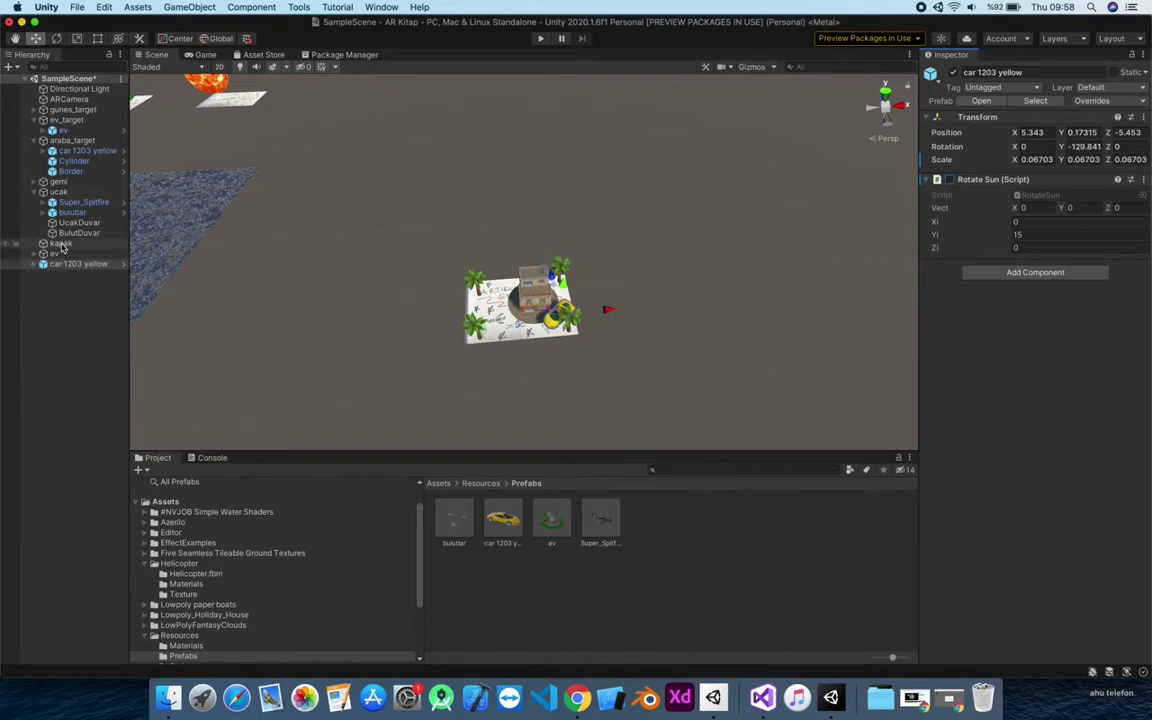
drag(70, 263, 502, 524)
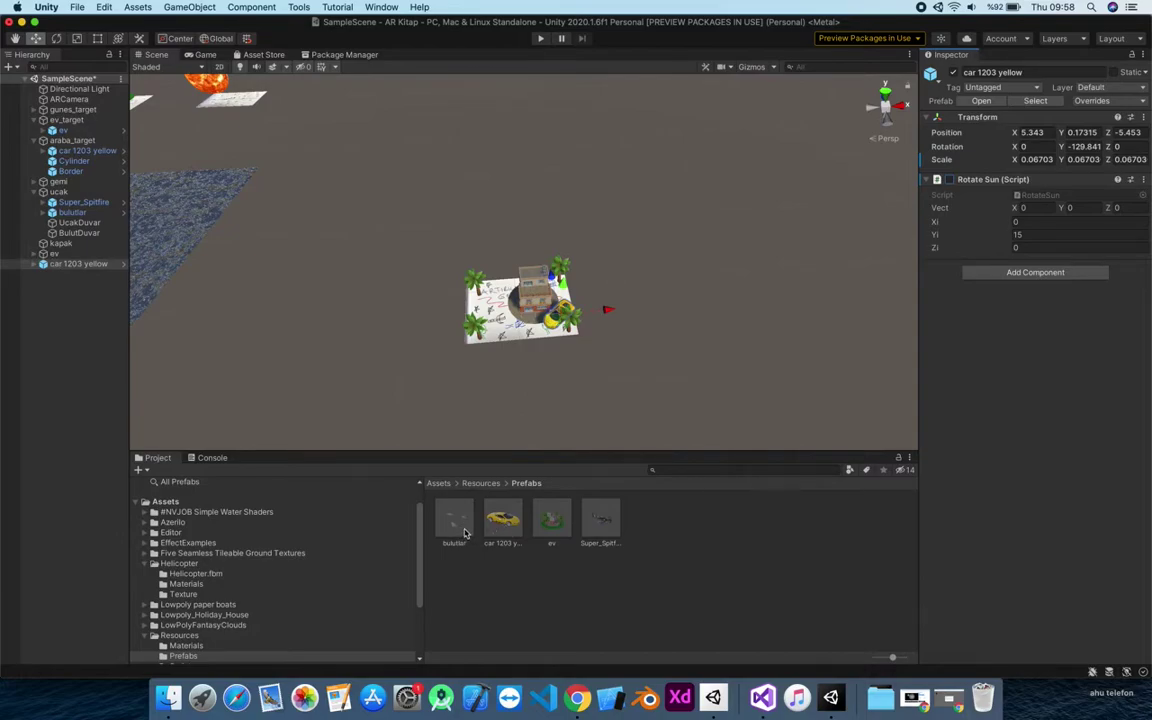
Add the bulutlar prefab at the scene root and move it between the water and the cover, at about X 2.18, Z -5.18.
drag(465, 526, 52, 285)
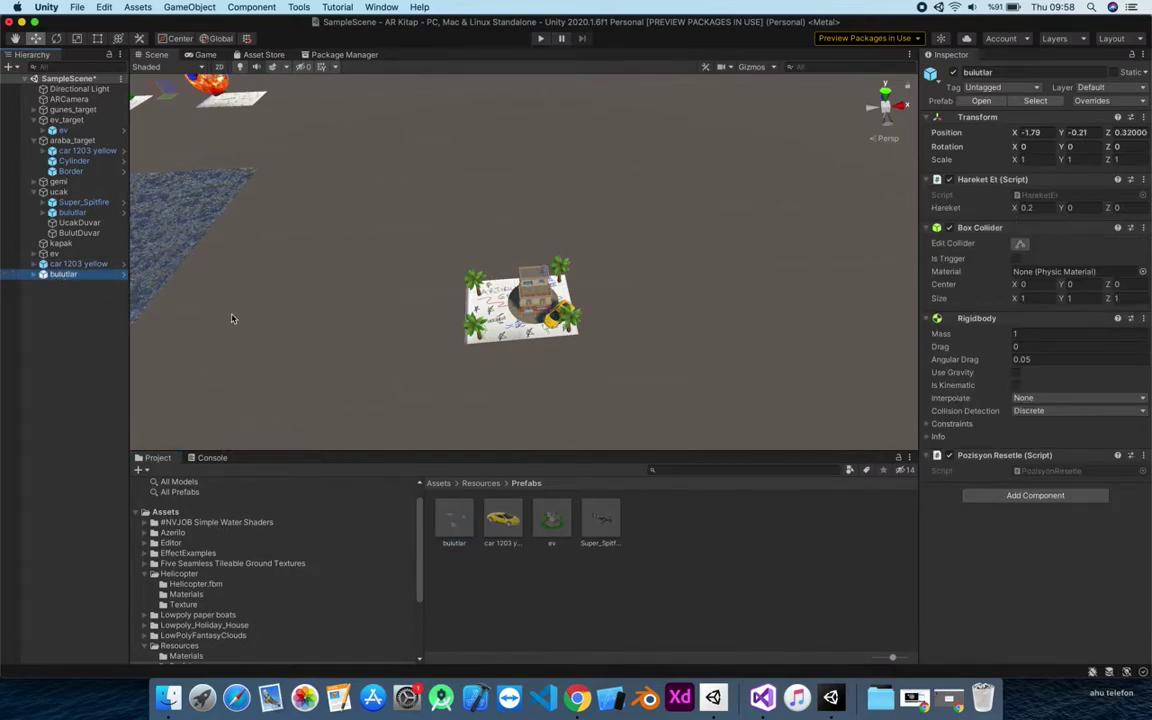
scroll(208, 282, down, 5)
drag(365, 170, 481, 296)
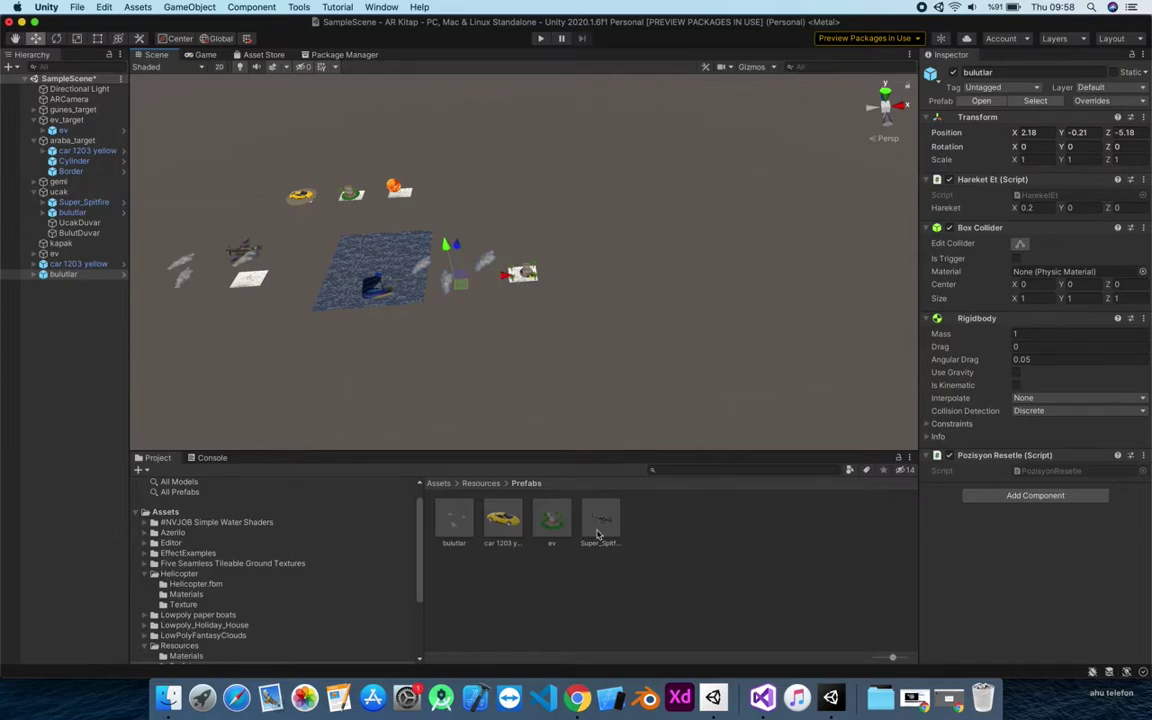
Add the Super_Spitfire prefab at the scene root and move it over the cover, at about X 5.65, Z -6.08.
drag(604, 532, 50, 292)
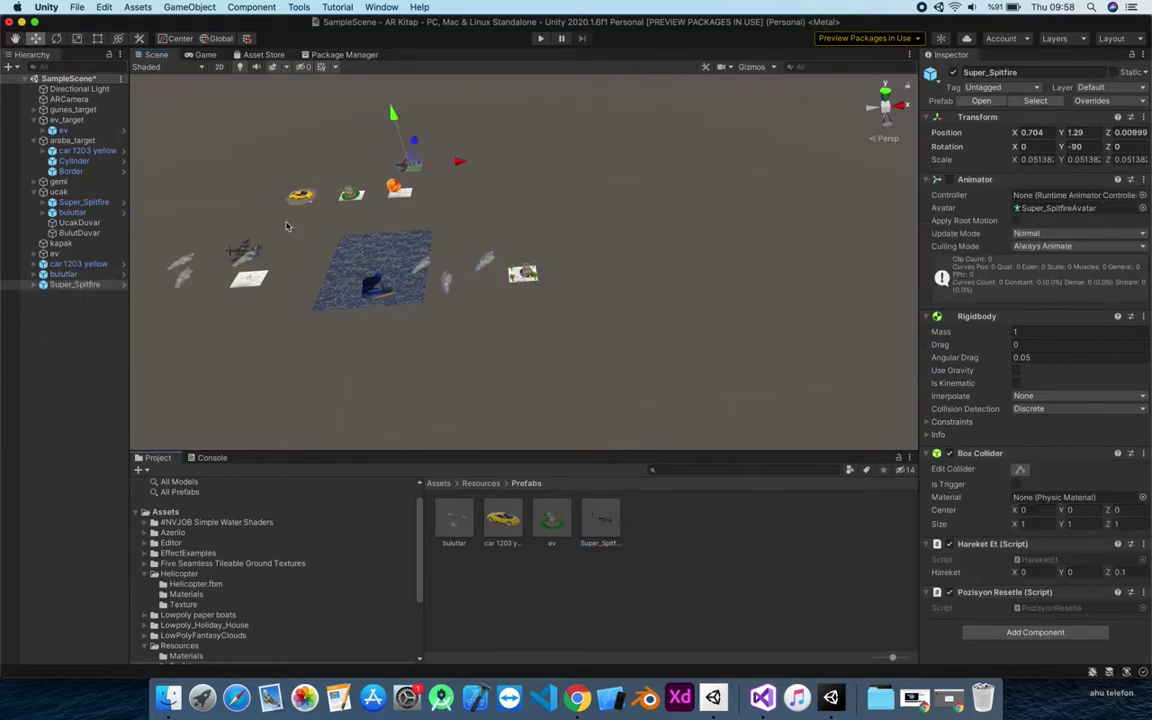
drag(450, 171, 507, 223)
drag(566, 276, 522, 265)
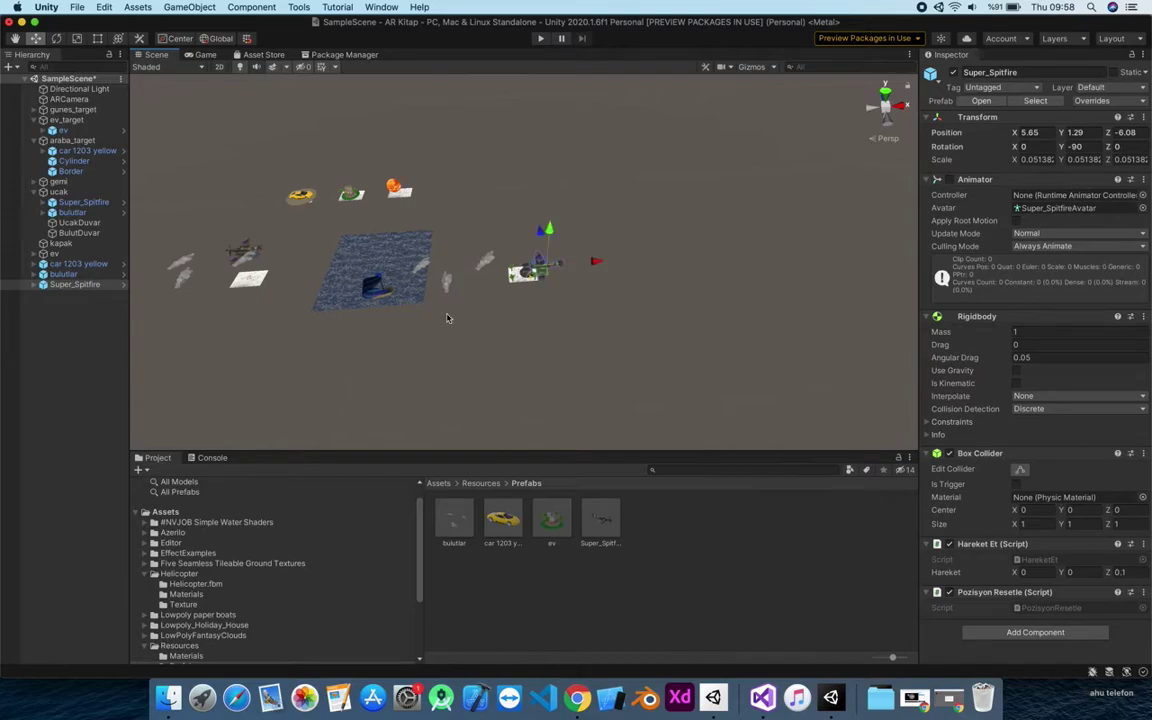
alt+drag(471, 345, 537, 335)
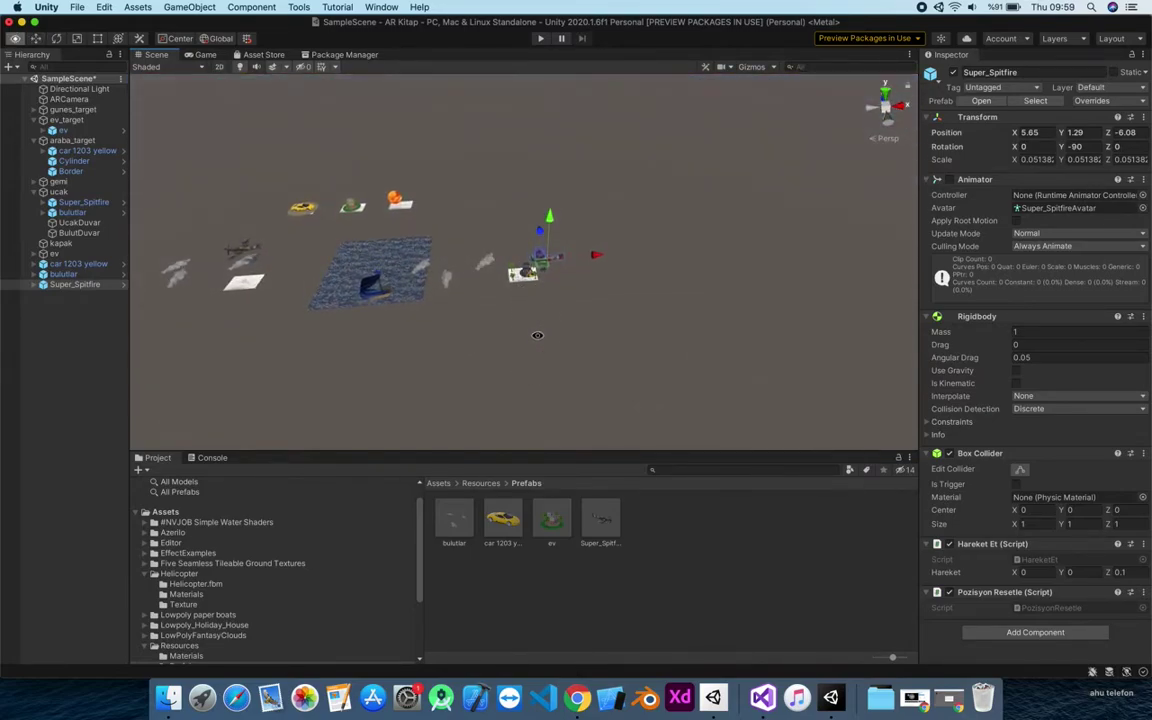
Shift the new bulutlar to about X 2.81, Z -5.31 and the new Super_Spitfire to about Z -5.57.
click(63, 274)
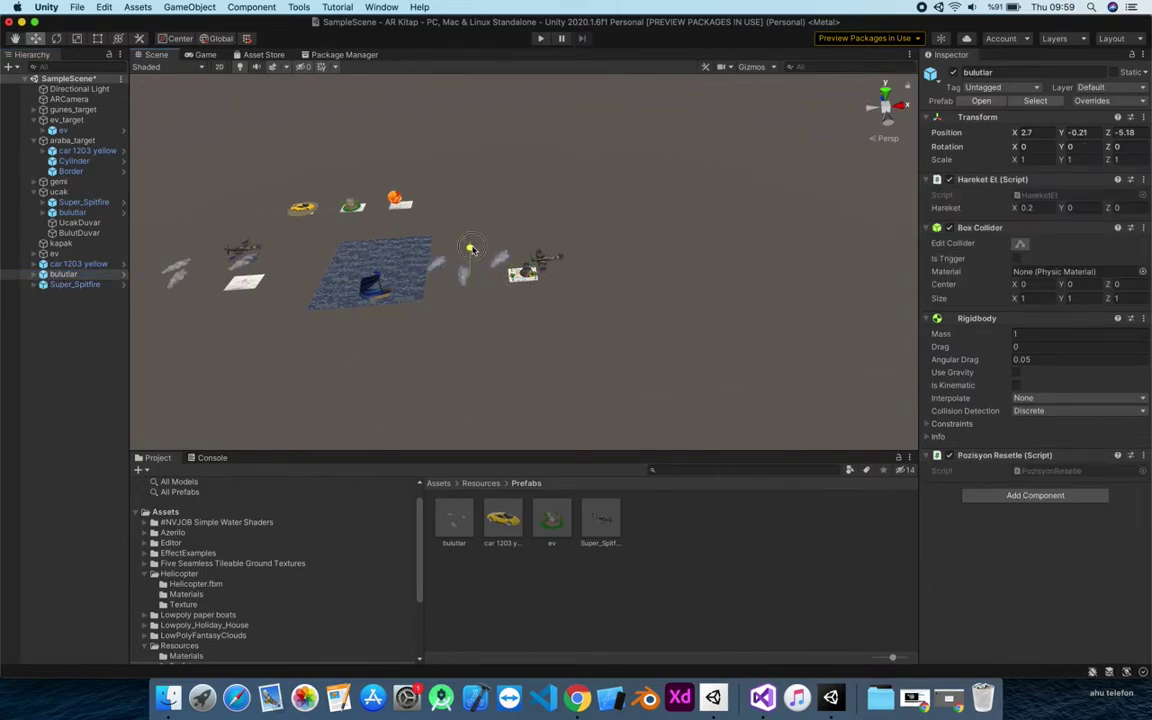
alt+drag(633, 226, 622, 337)
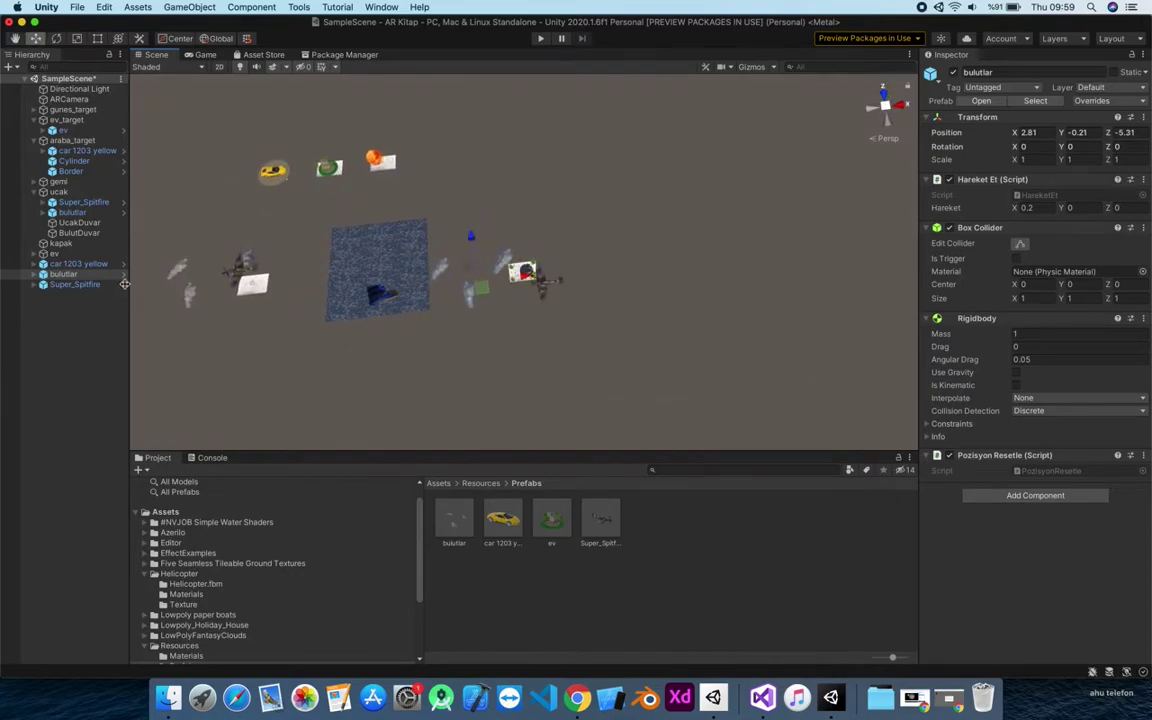
click(75, 285)
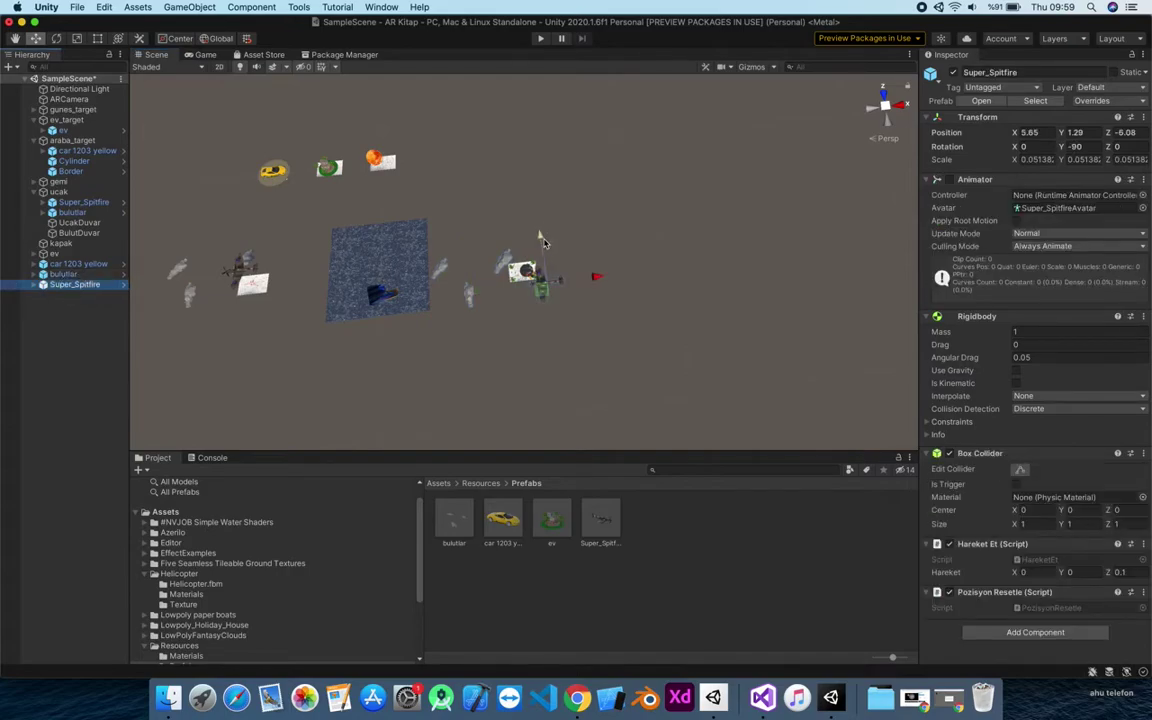
alt+drag(605, 232, 510, 283)
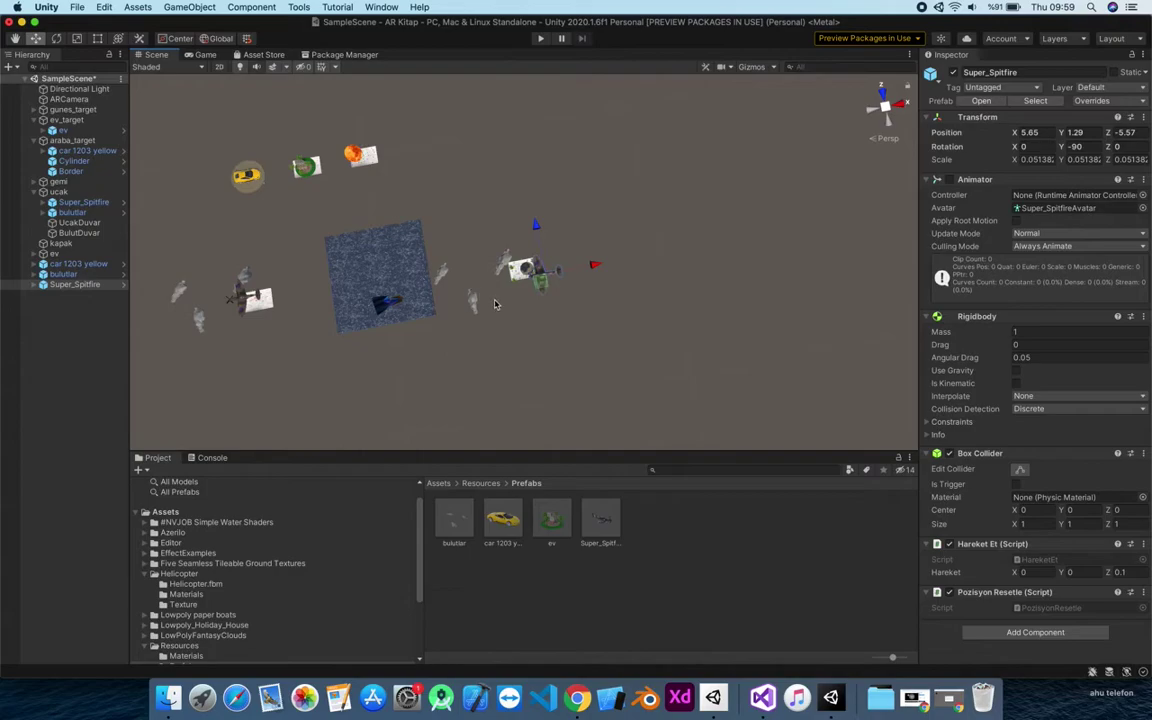
Shift the new bulutlar group to about Z -5.13 and its child RG_Cloud-01 to about X 0.59, Z -0.26.
click(63, 274)
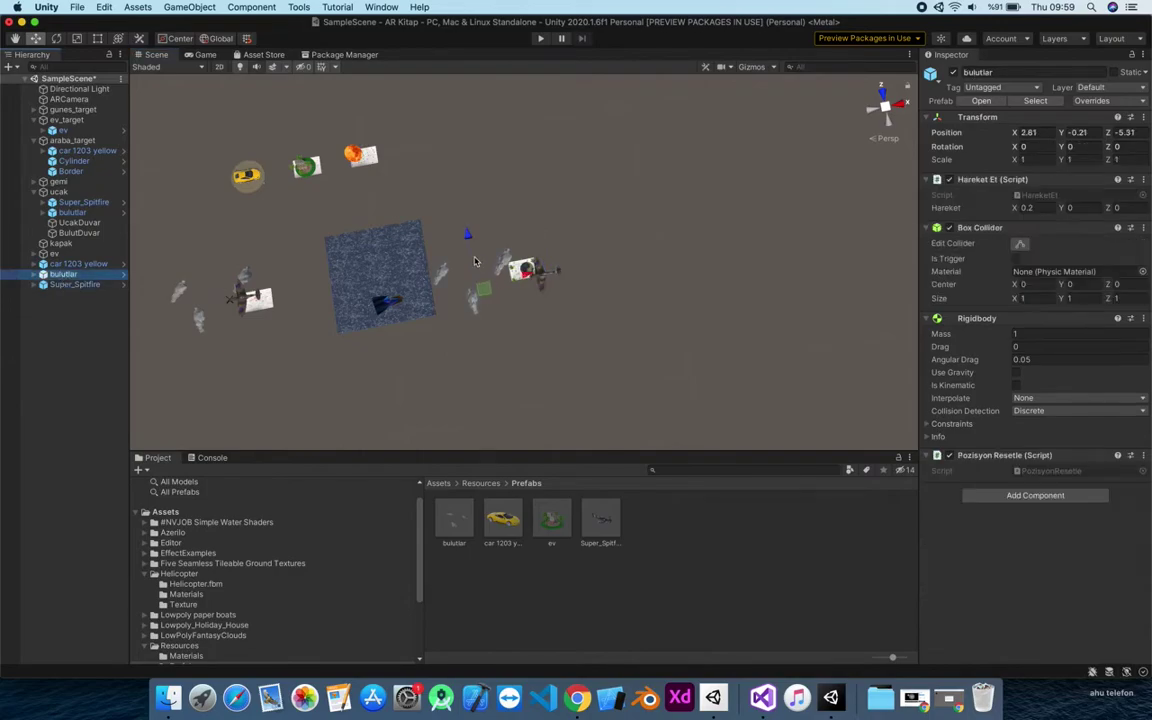
drag(465, 233, 466, 228)
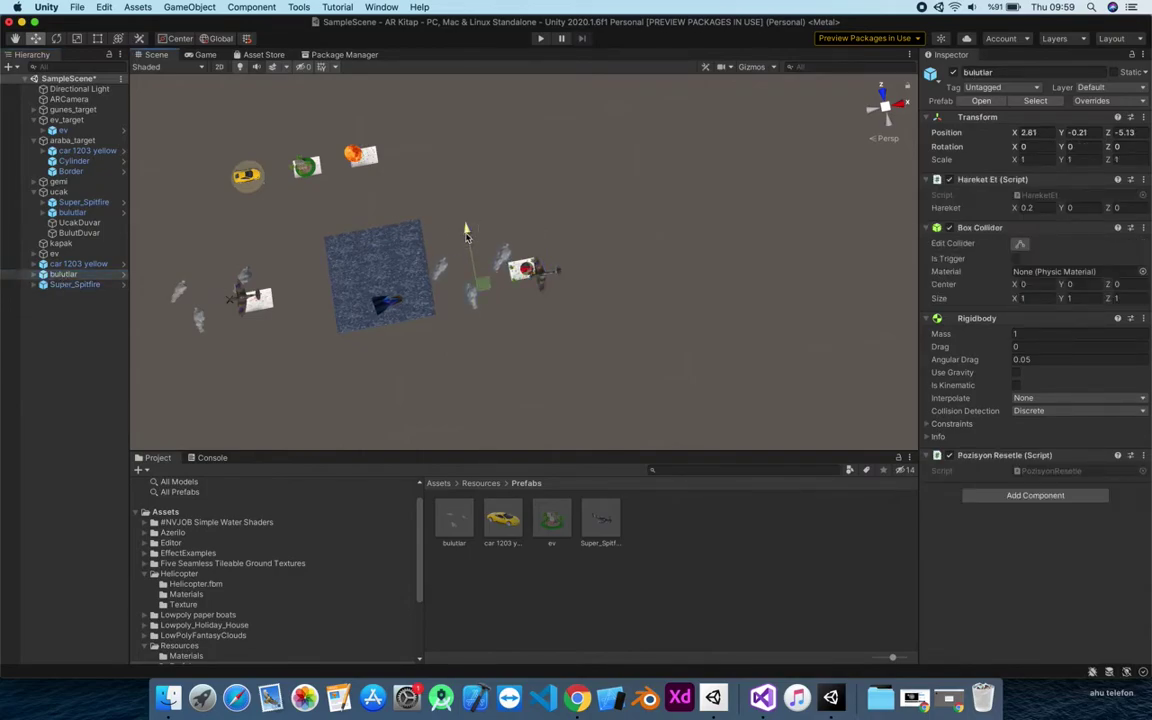
click(35, 275)
click(72, 285)
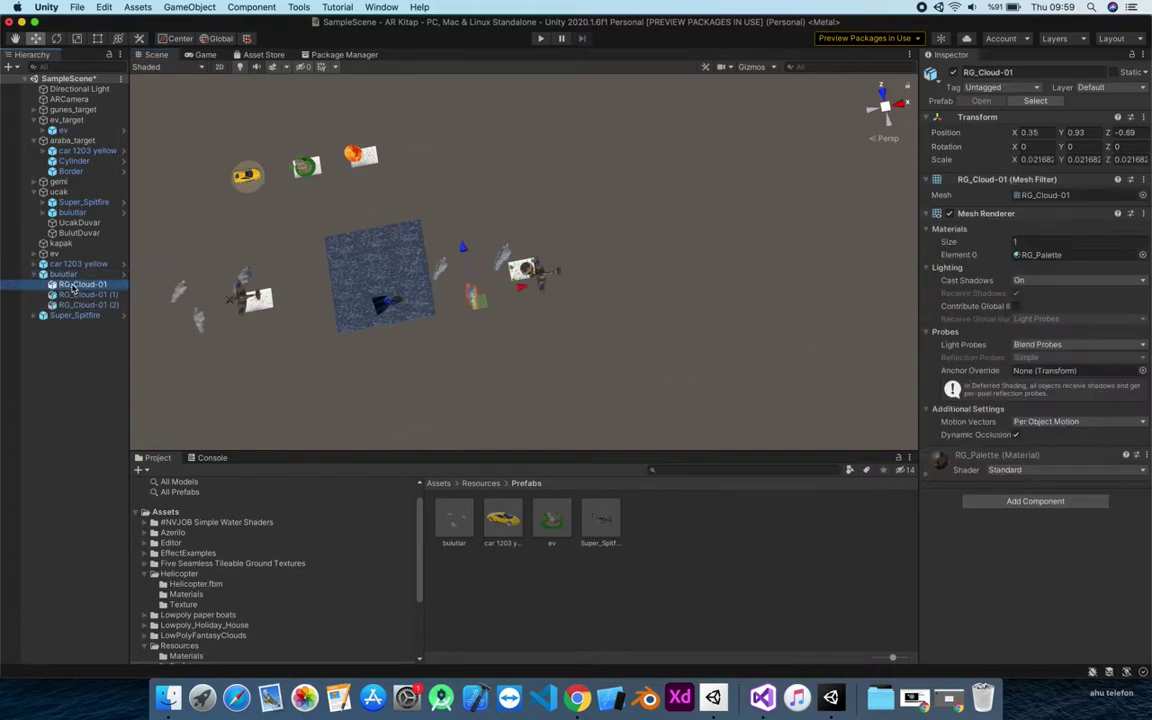
mouse_move(464, 256)
mouse_down()
mouse_move(476, 248)
mouse_move(467, 235)
mouse_up()
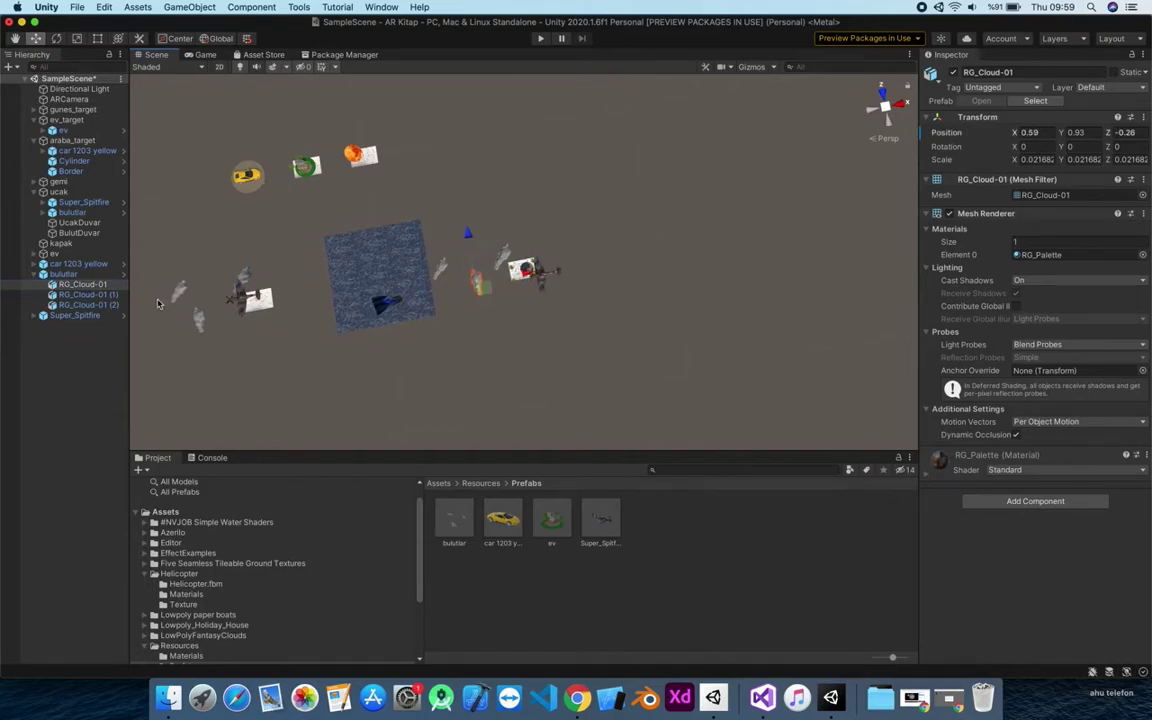
Move RG_Cloud-01 (1) closer to the other clouds in the group, at about X -0.15, Z 0.24.
click(95, 305)
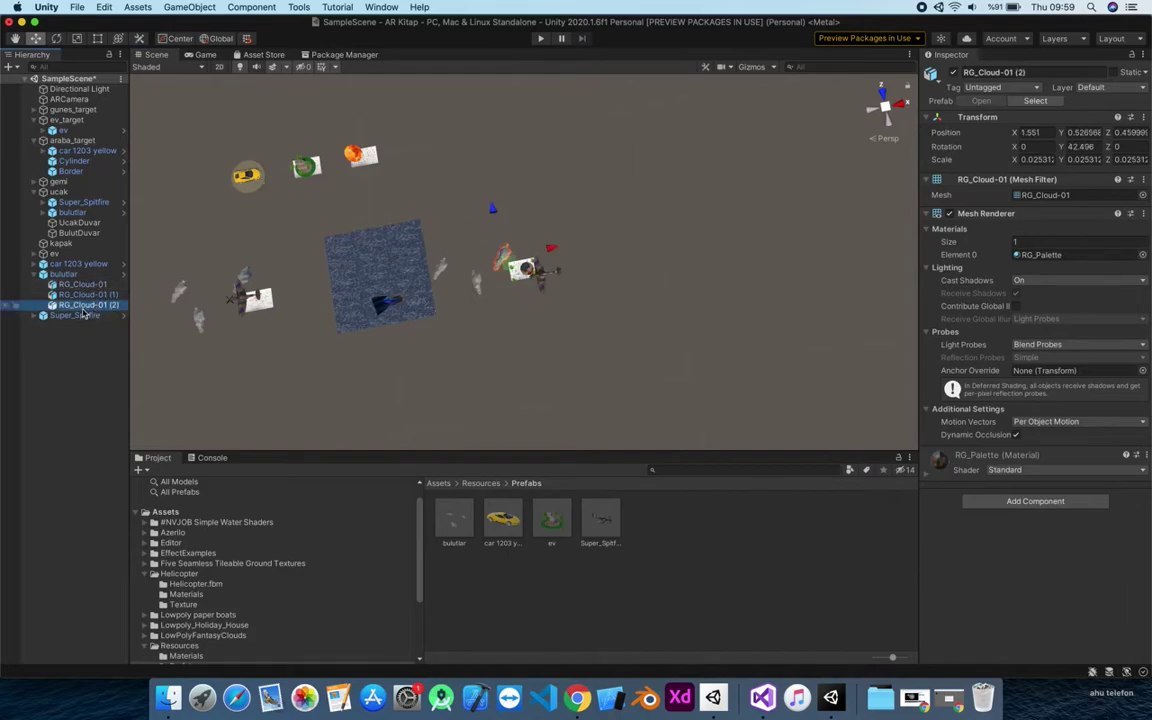
click(84, 286)
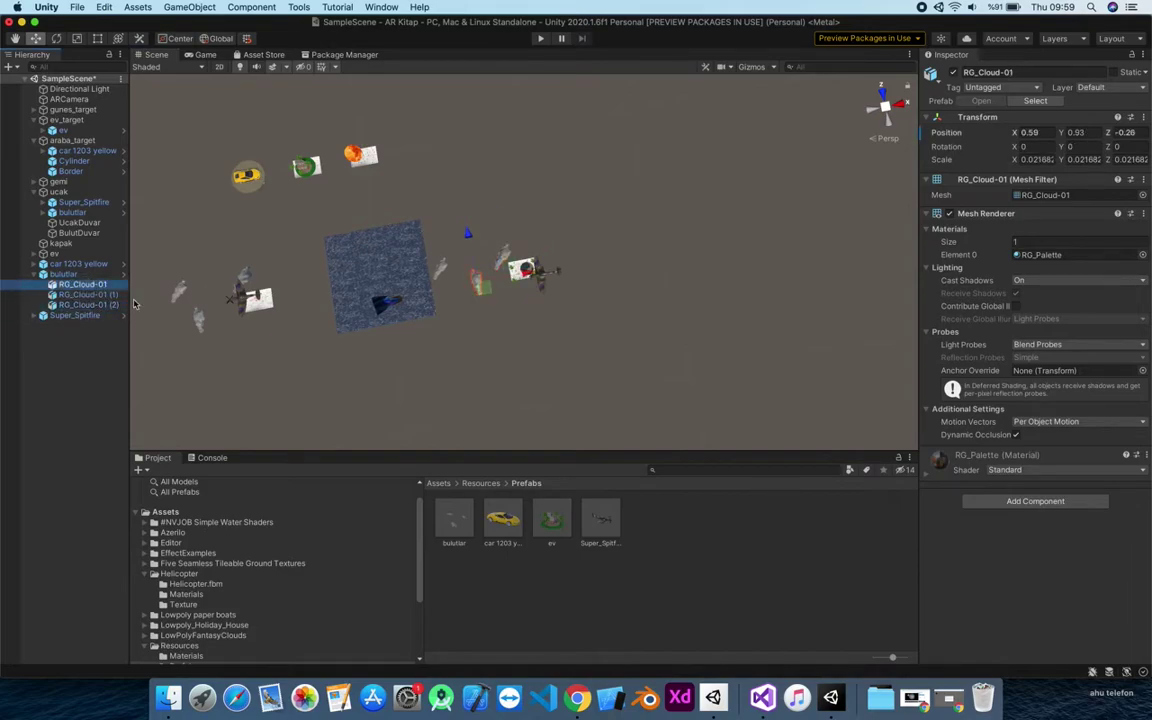
click(88, 295)
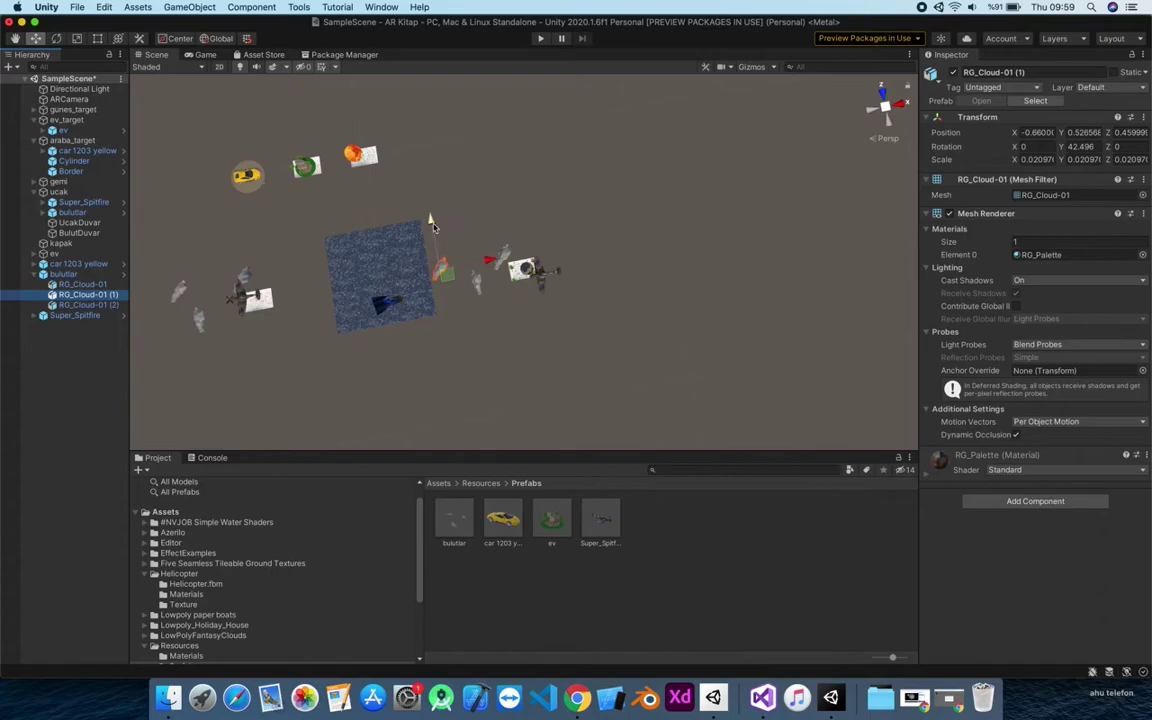
drag(445, 262, 503, 266)
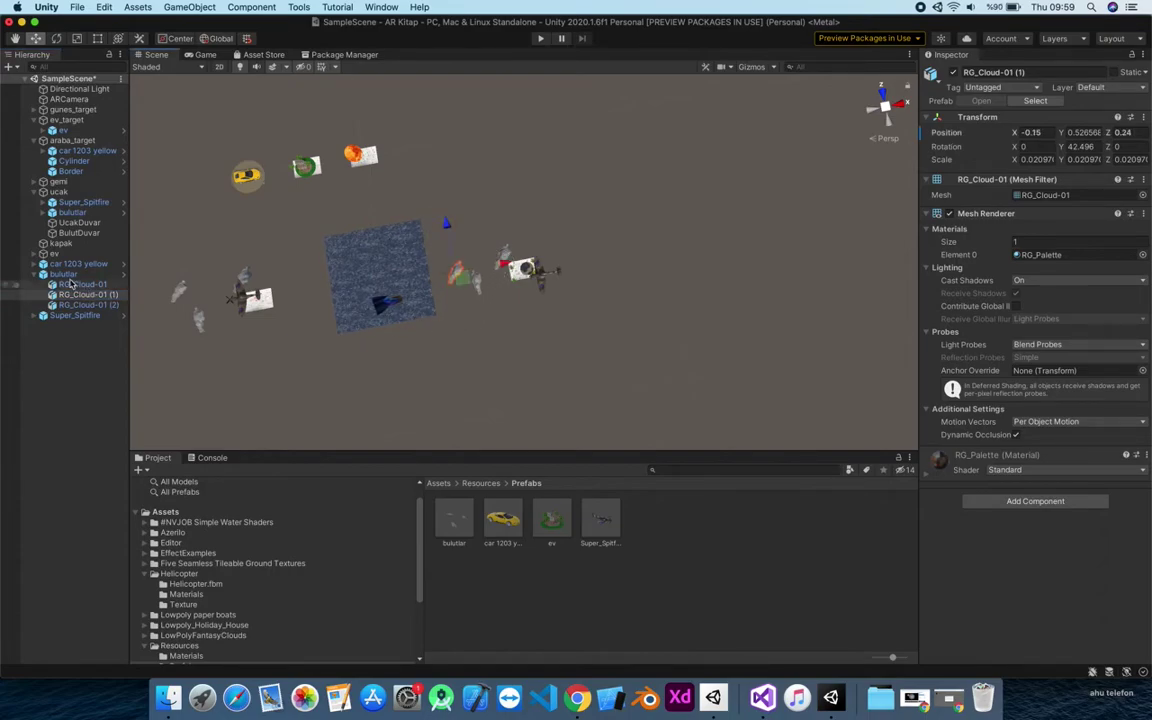
Move the whole new bulutlar group along Z to about -5.31 and deselect it.
click(66, 275)
drag(472, 223, 473, 228)
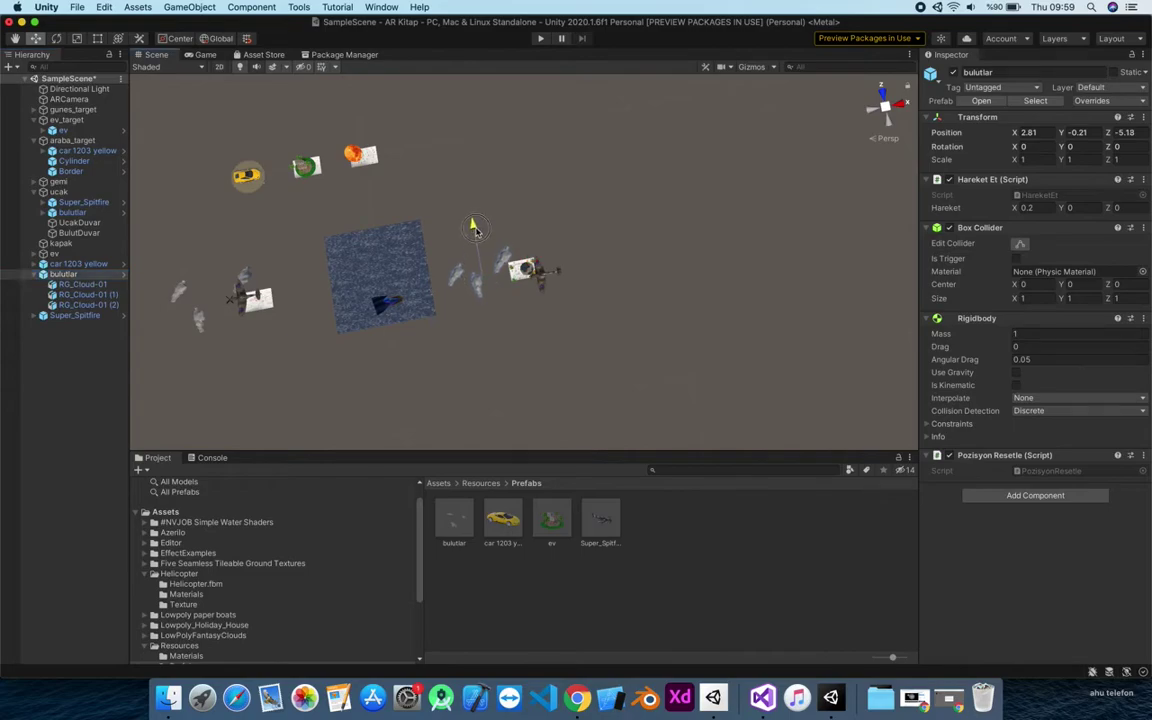
click(538, 349)
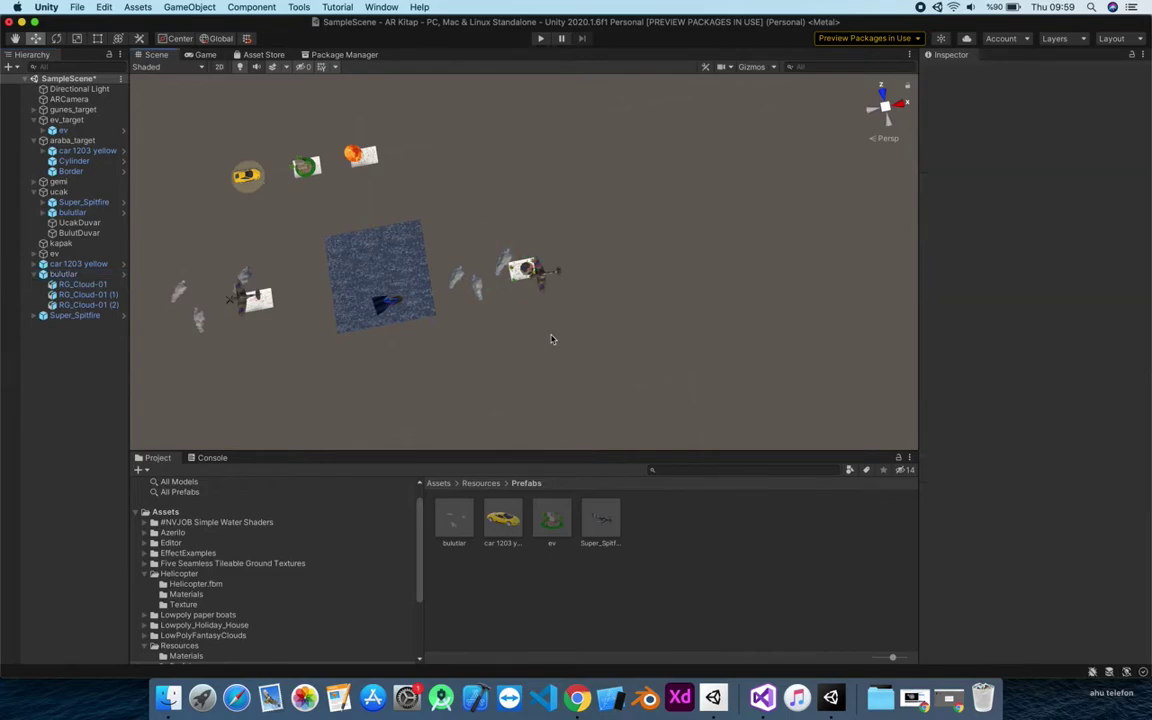
Disable the Pozisyon Resetle script on both the new bulutlar and the new Super_Spitfire.
click(62, 274)
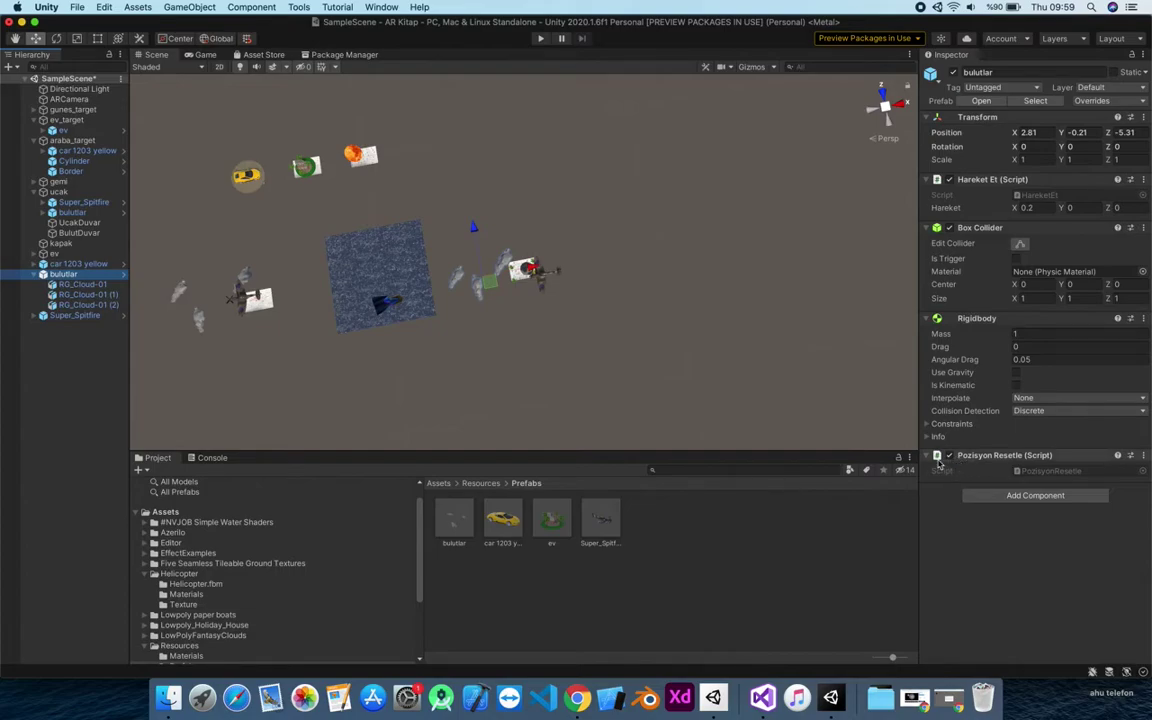
click(950, 456)
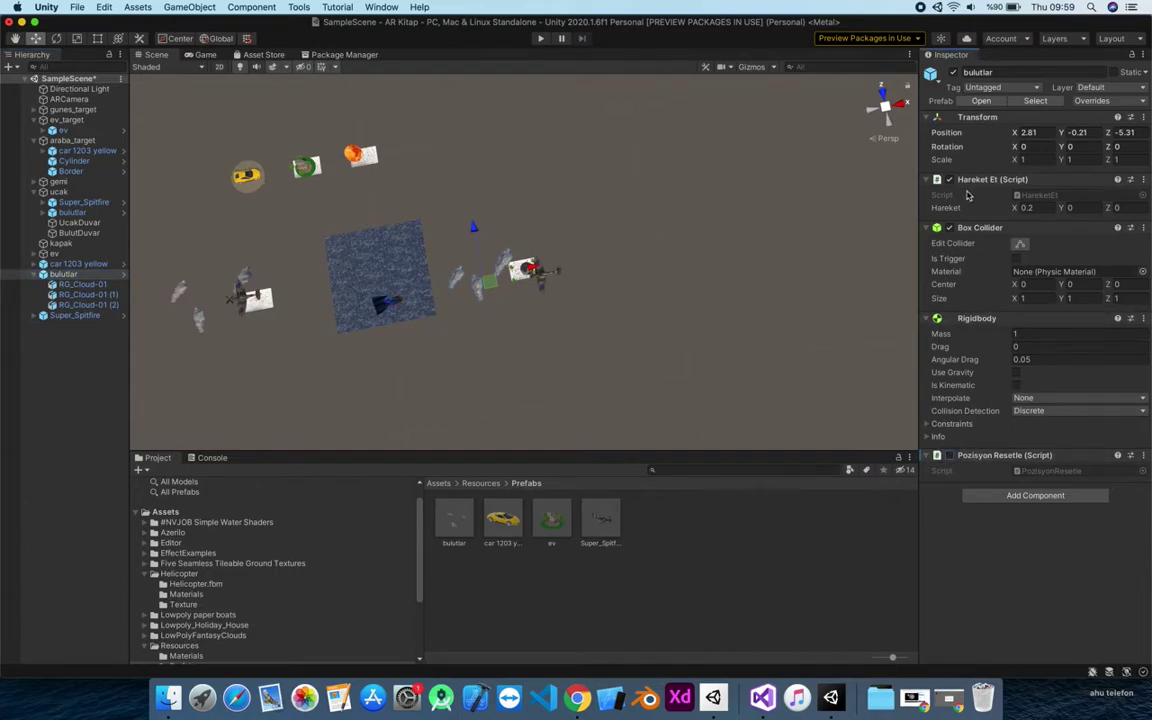
click(35, 316)
click(75, 316)
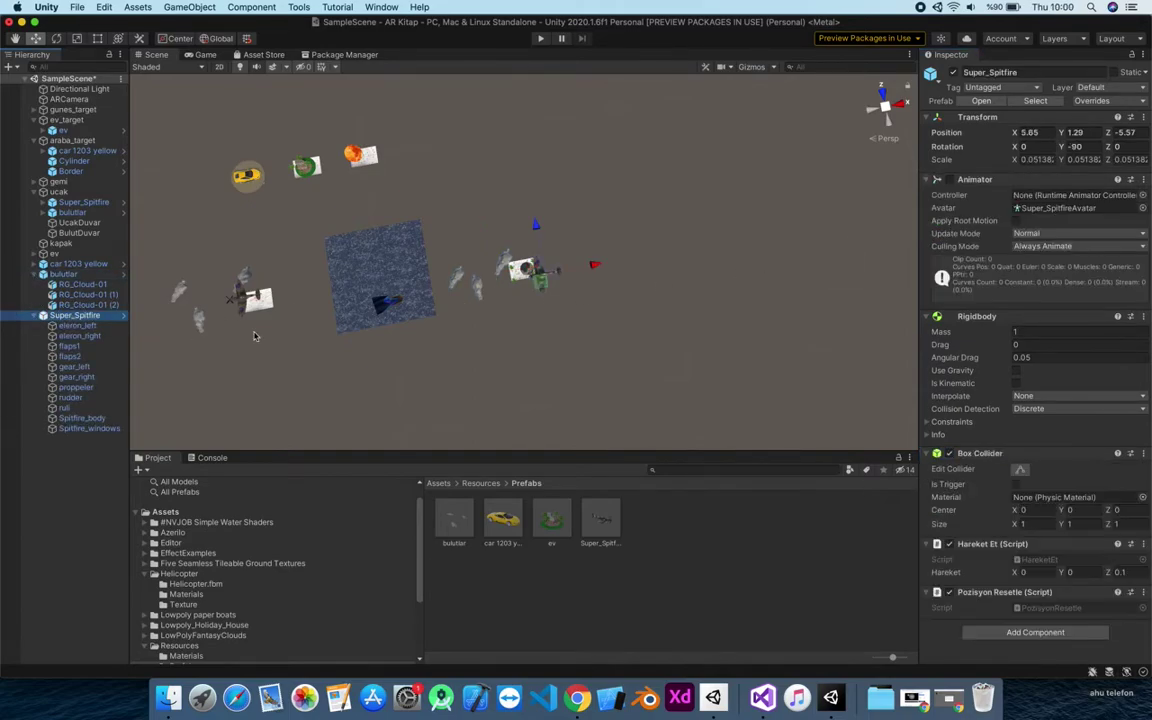
click(952, 594)
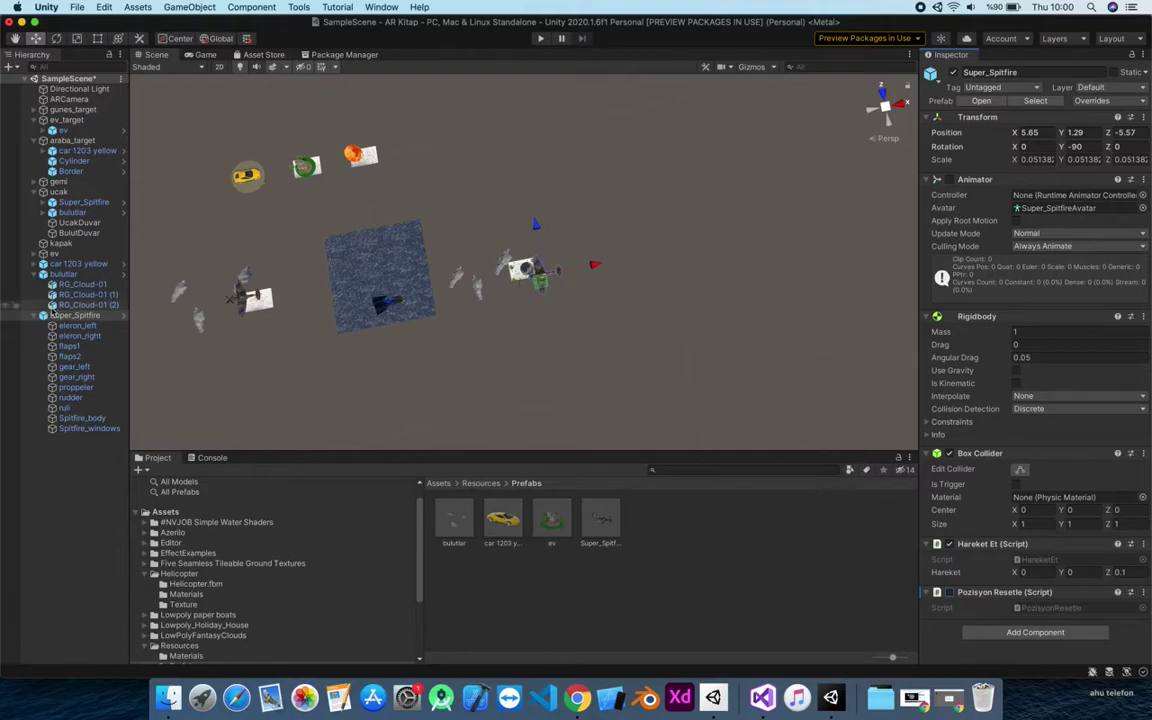
Make the top-level ev, car 1203 yellow, bulutlar and Super_Spitfire objects children of kapak and deselect them.
drag(70, 315, 54, 254)
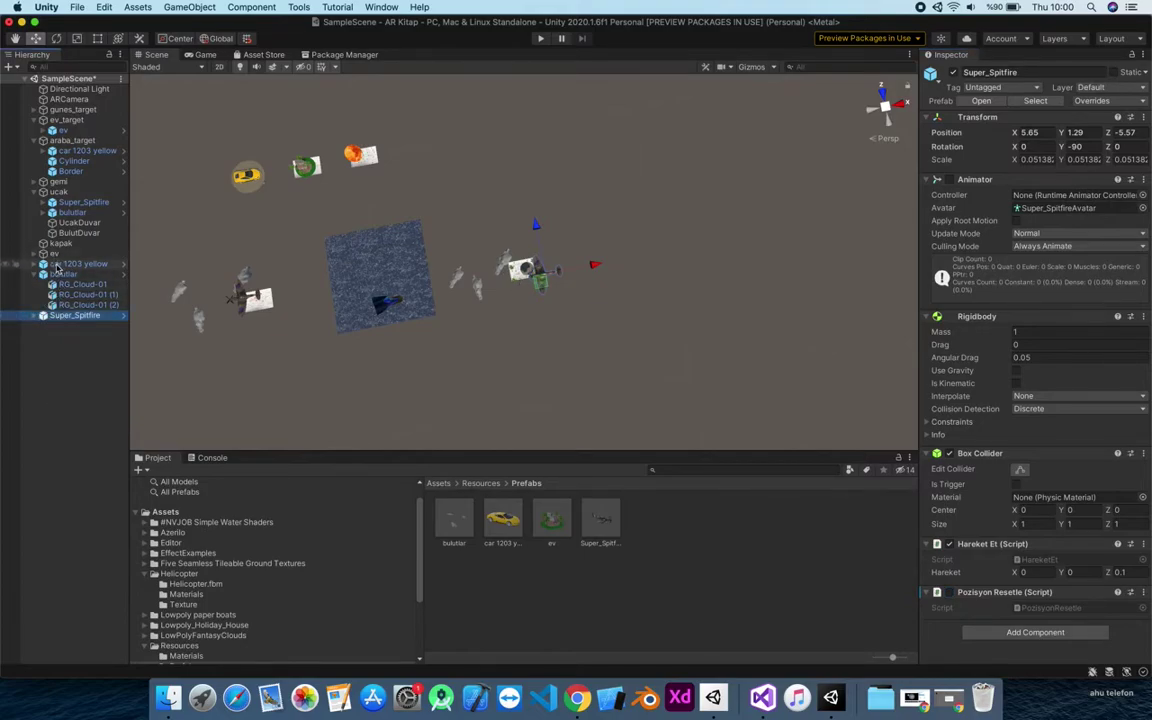
click(50, 253)
click(40, 274)
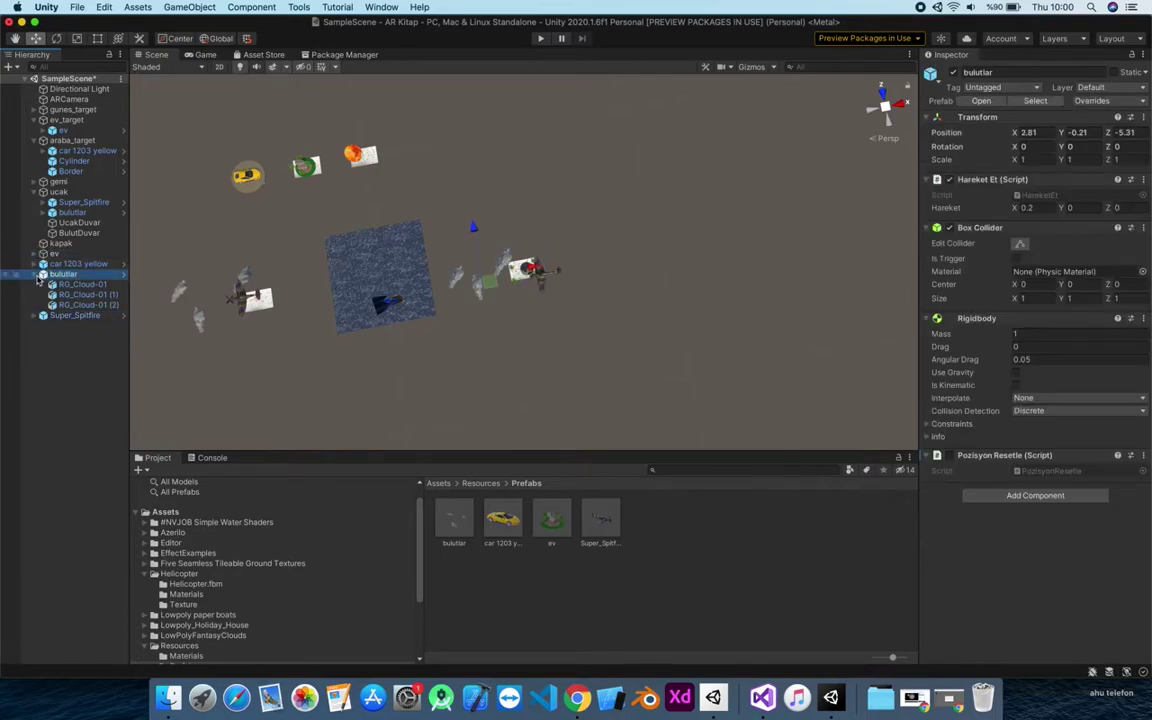
key(Left)
click(54, 255)
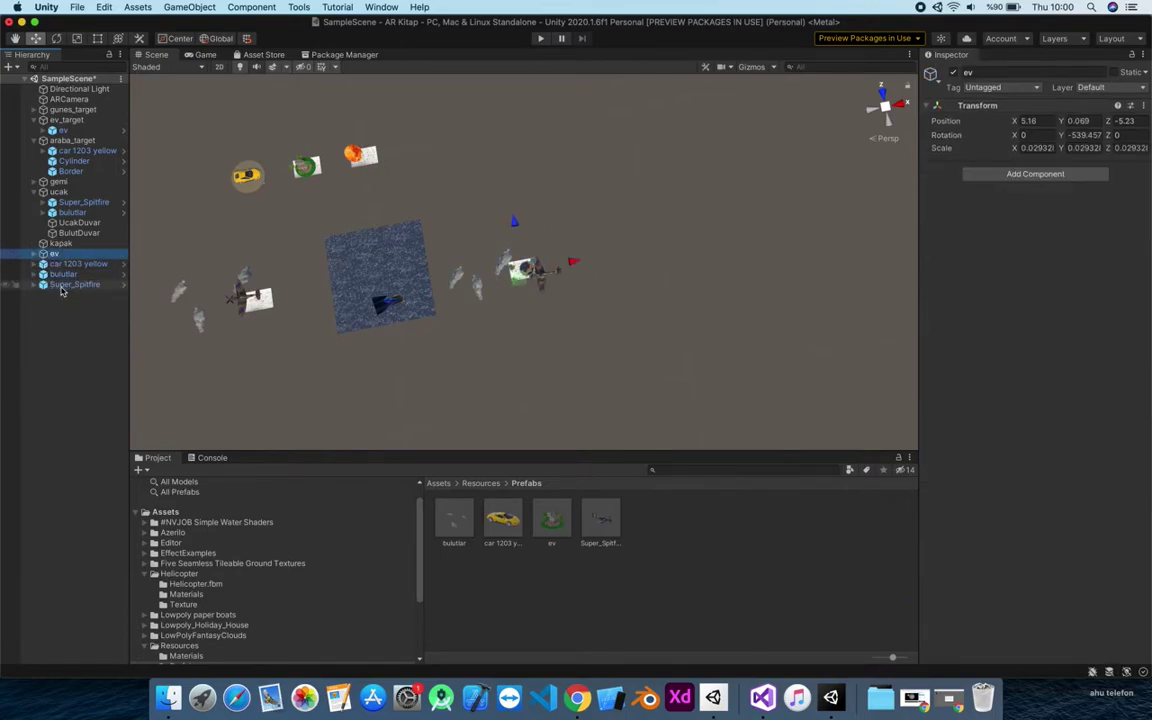
shift+click(62, 284)
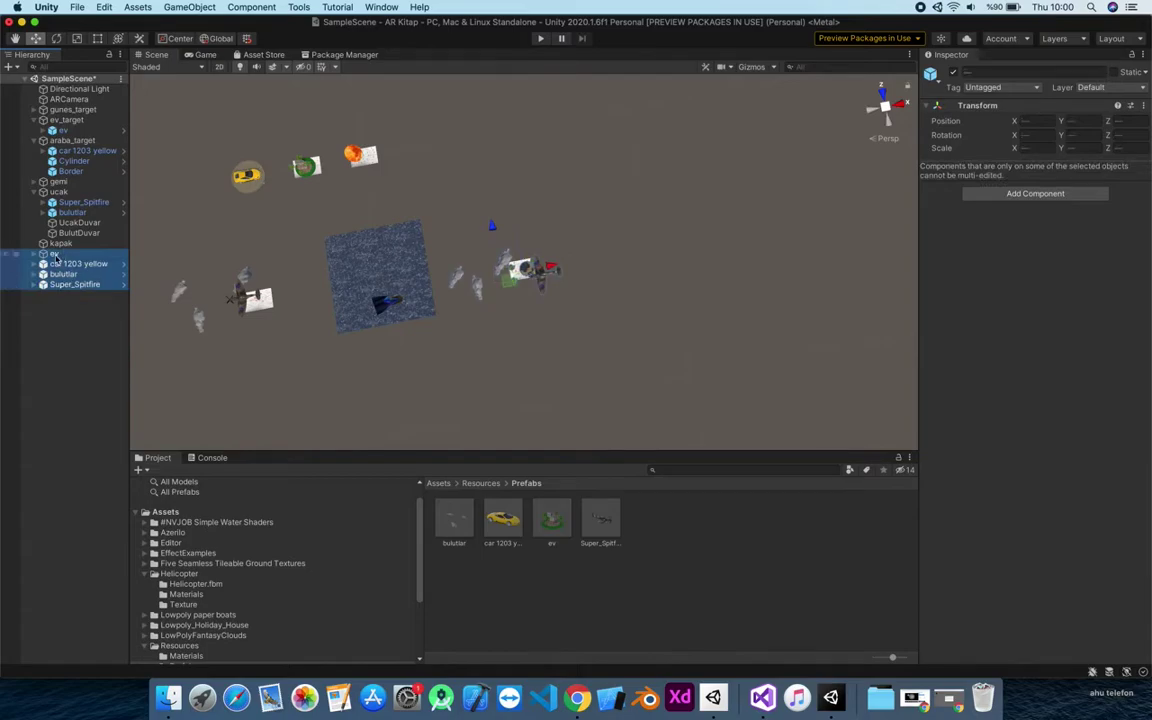
drag(57, 249, 60, 243)
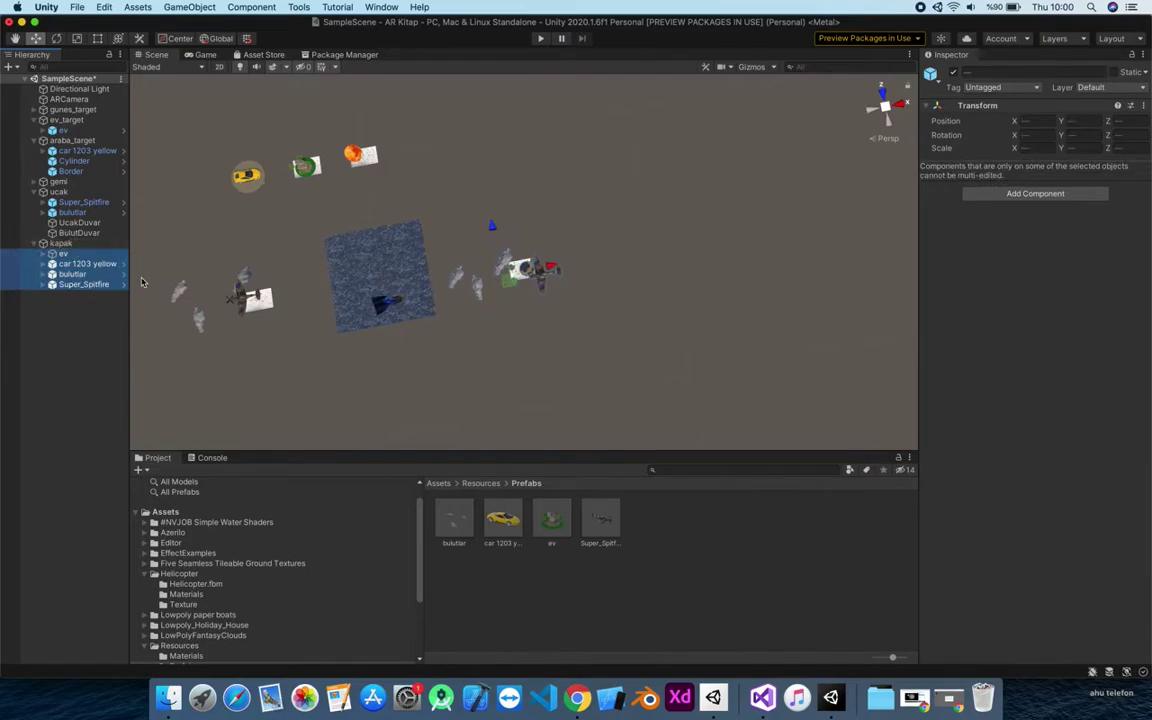
click(452, 396)
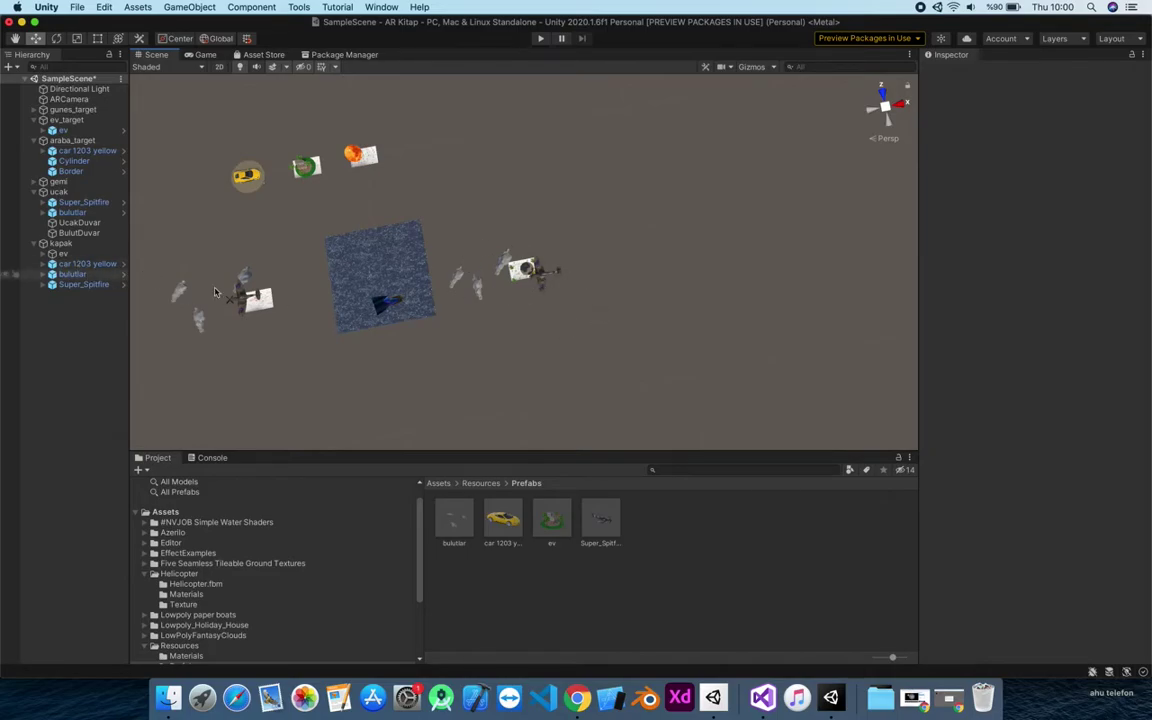
Add a 3D Plane object as a child of kapak.
click(61, 244)
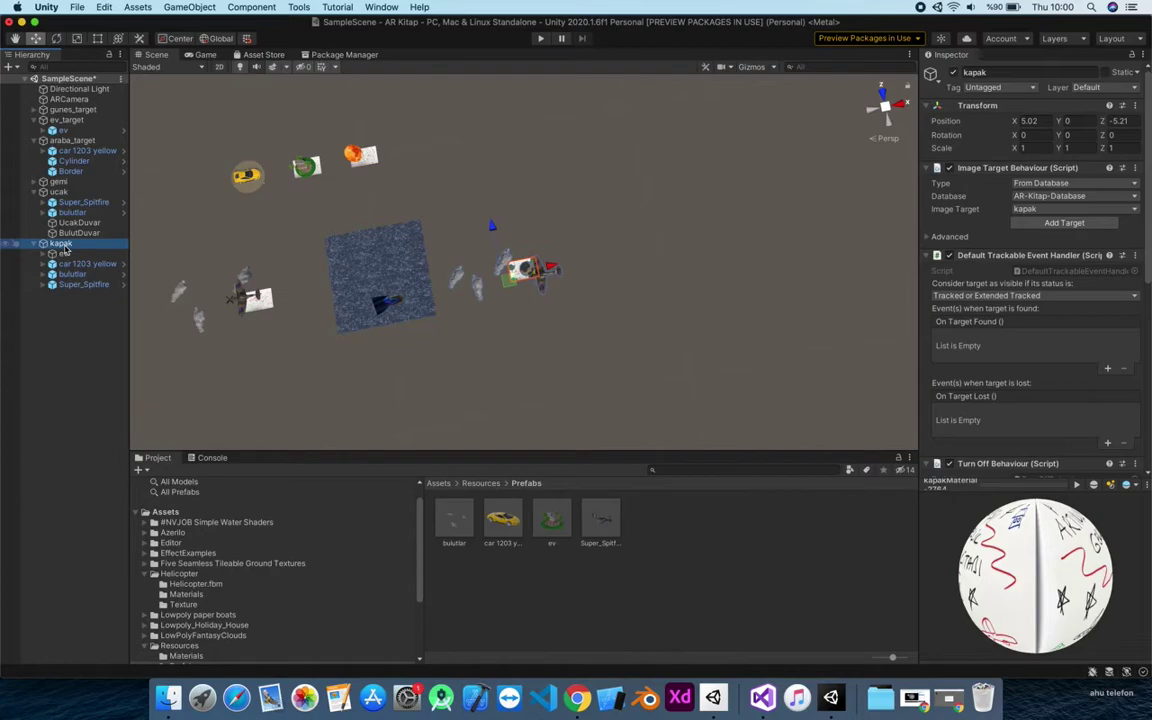
right_click(65, 248)
mouse_move(146, 386)
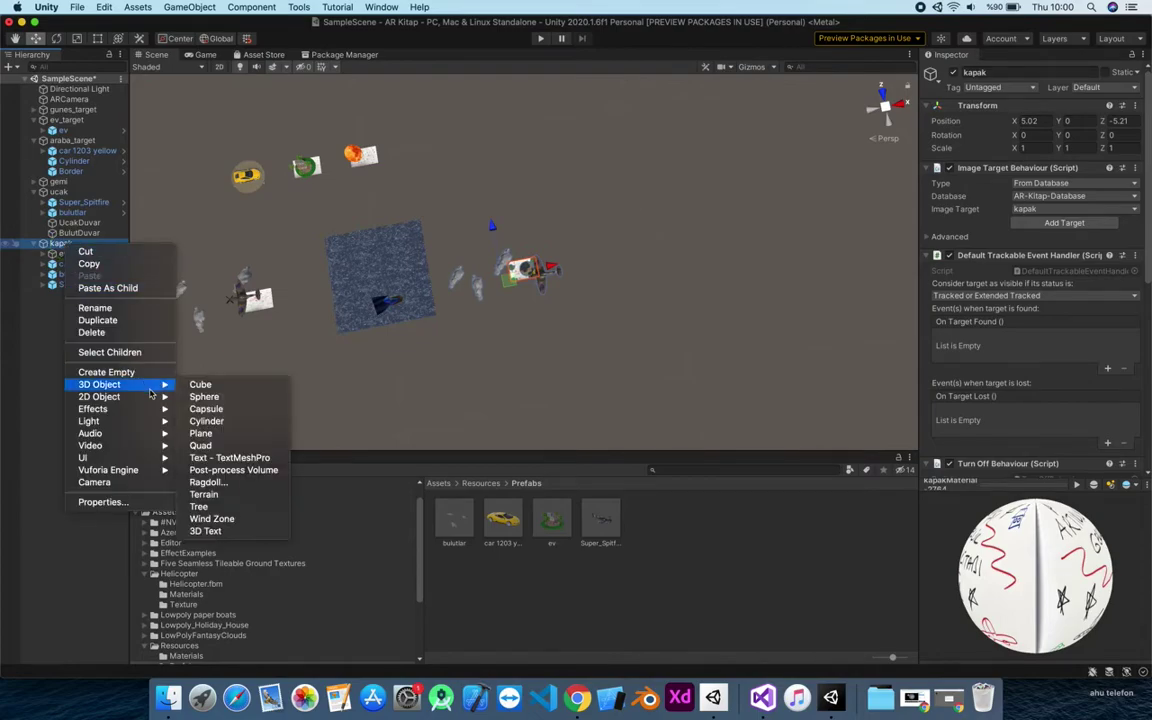
click(227, 434)
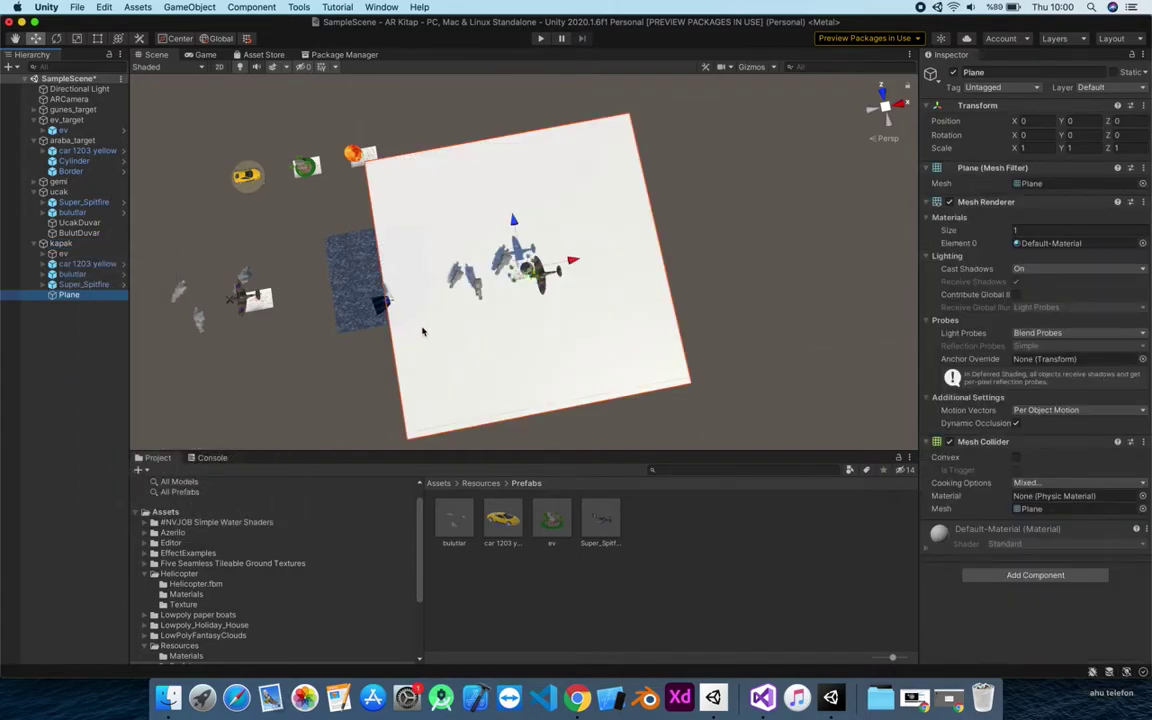
Scale the new Plane down uniformly to about 0.113 so it is close to the kapak cover's size.
alt+drag(511, 333, 581, 357)
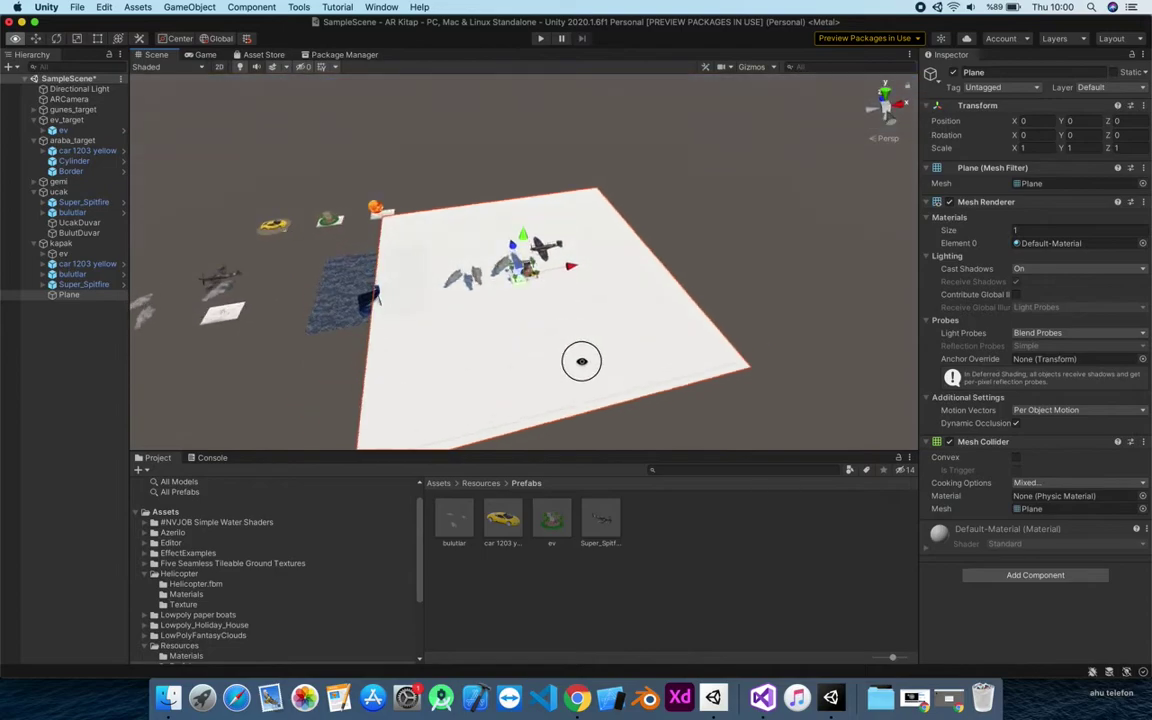
key(r)
drag(530, 271, 490, 312)
mouse_move(585, 319)
alt+mouse_down()
mouse_move(591, 368)
mouse_move(599, 300)
mouse_move(585, 314)
alt+mouse_up()
scroll(585, 314, up, 5)
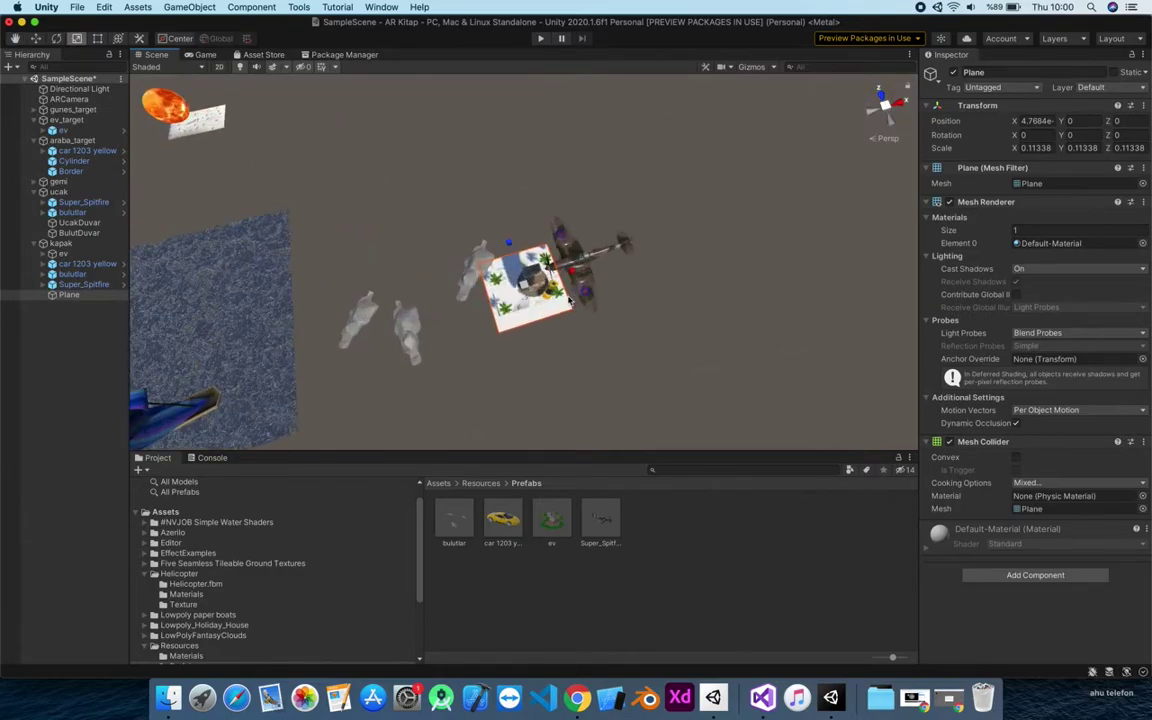
scroll(562, 301, up, 3)
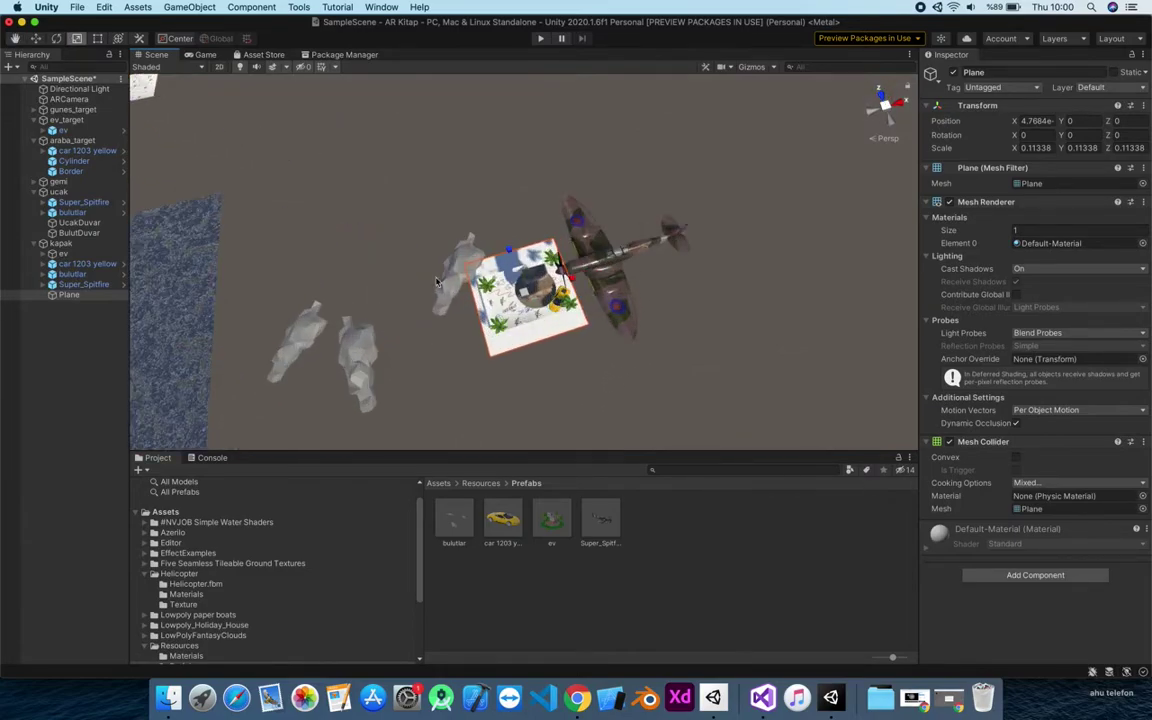
Fit the Plane to the kapak image by scaling it to about 0.074 along Z and 0.111 along X.
click(60, 245)
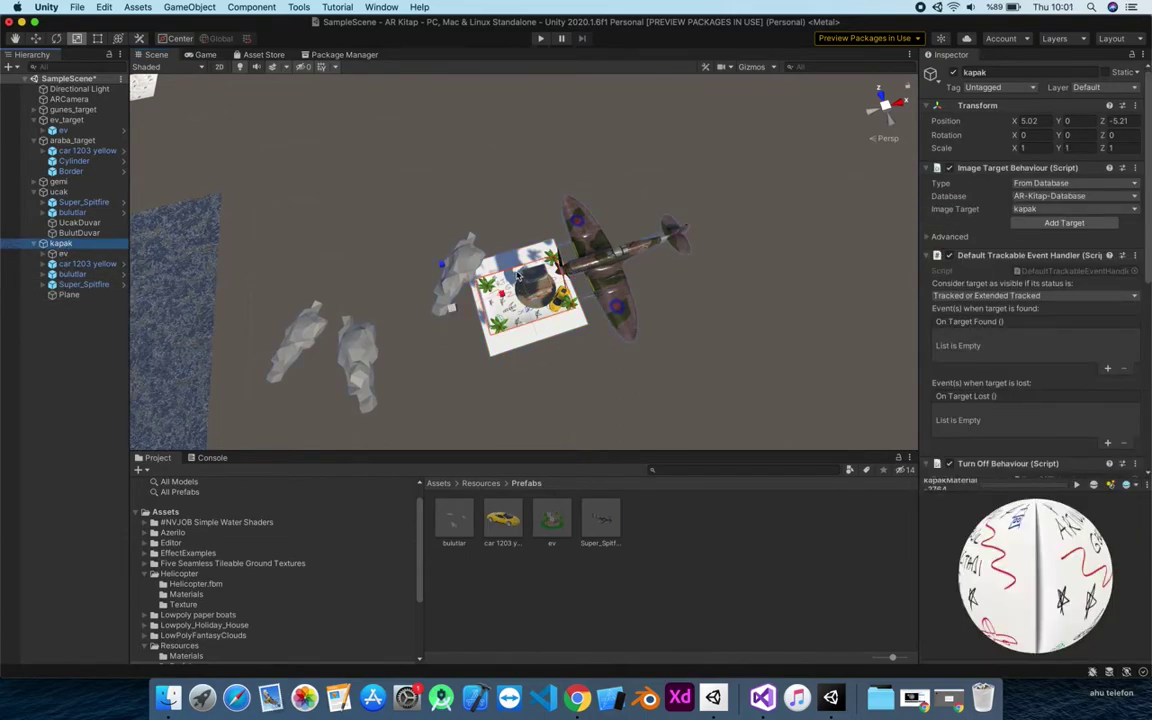
click(86, 296)
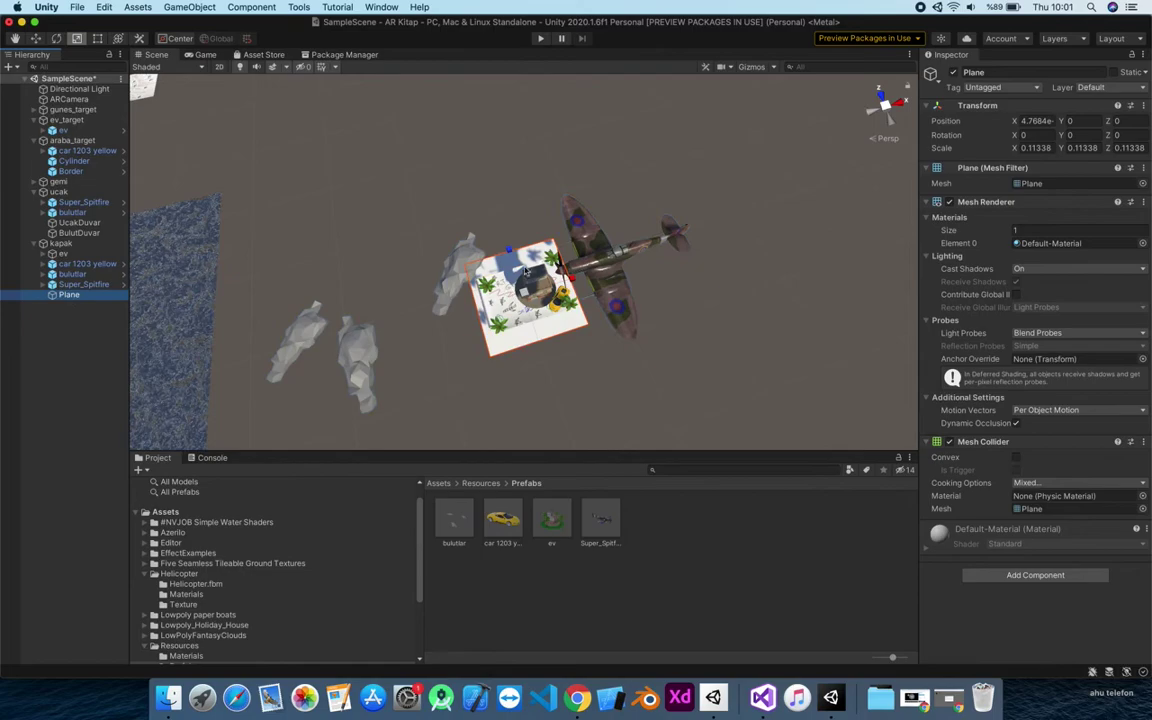
drag(512, 255, 465, 311)
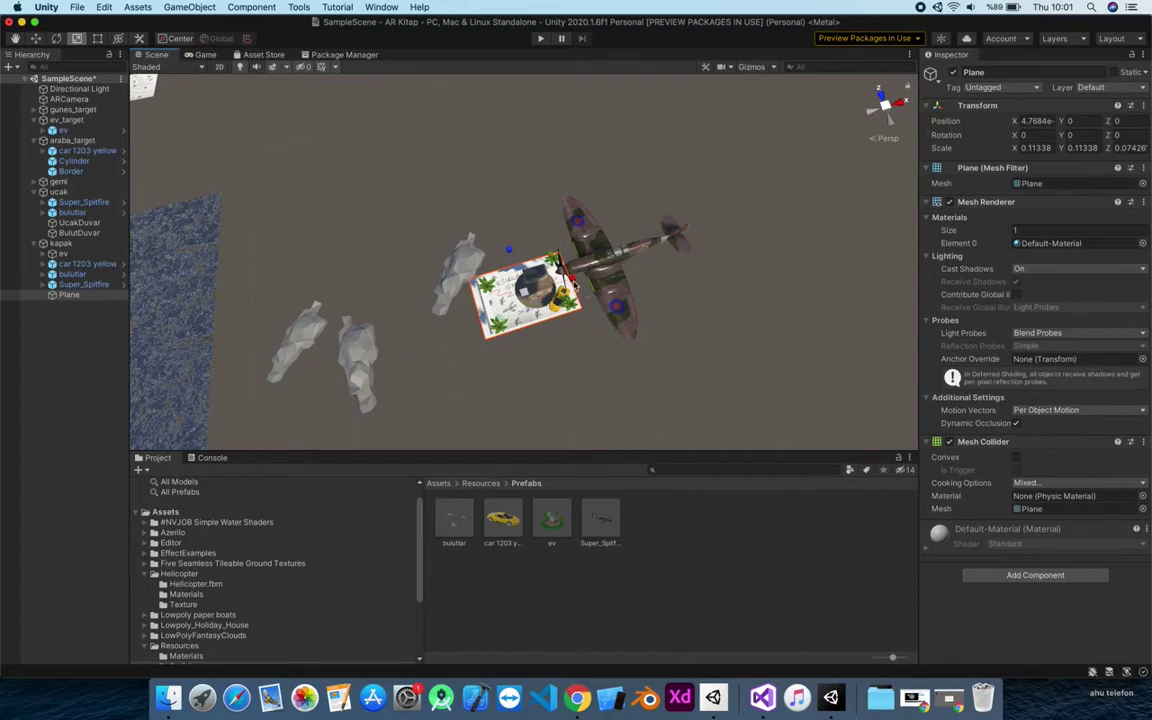
drag(574, 284, 412, 280)
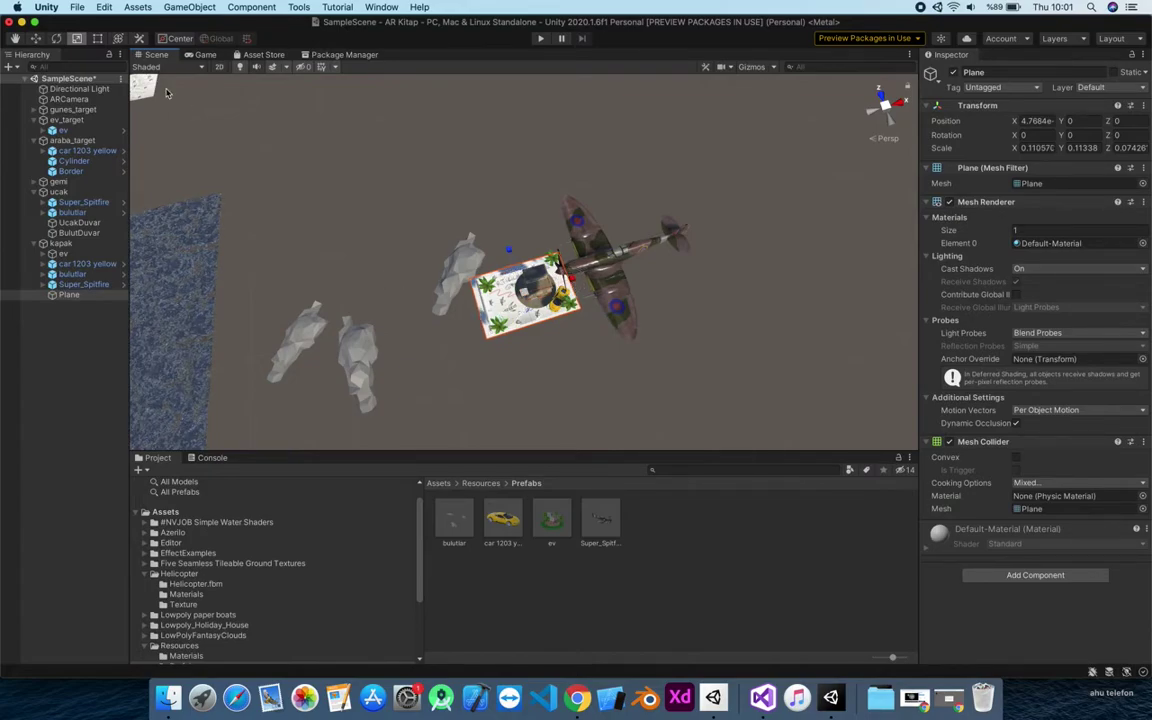
Move the Plane along X to 0.044 and compare its outline with the kapak image.
click(33, 38)
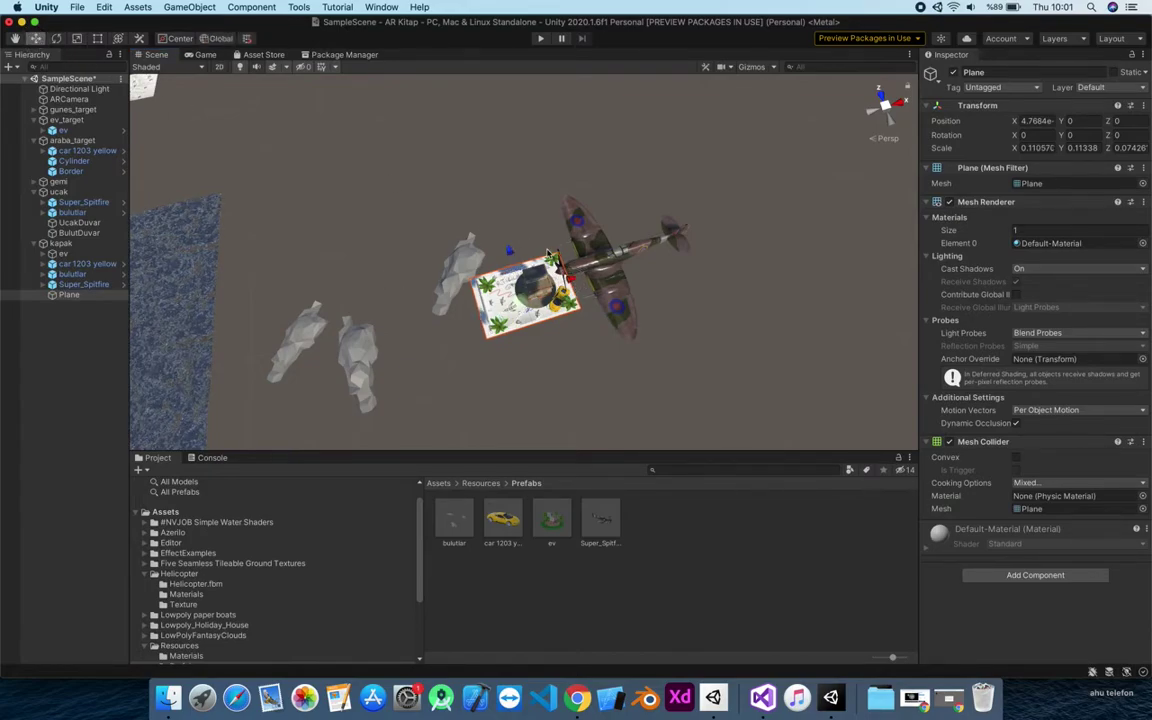
drag(514, 252, 571, 281)
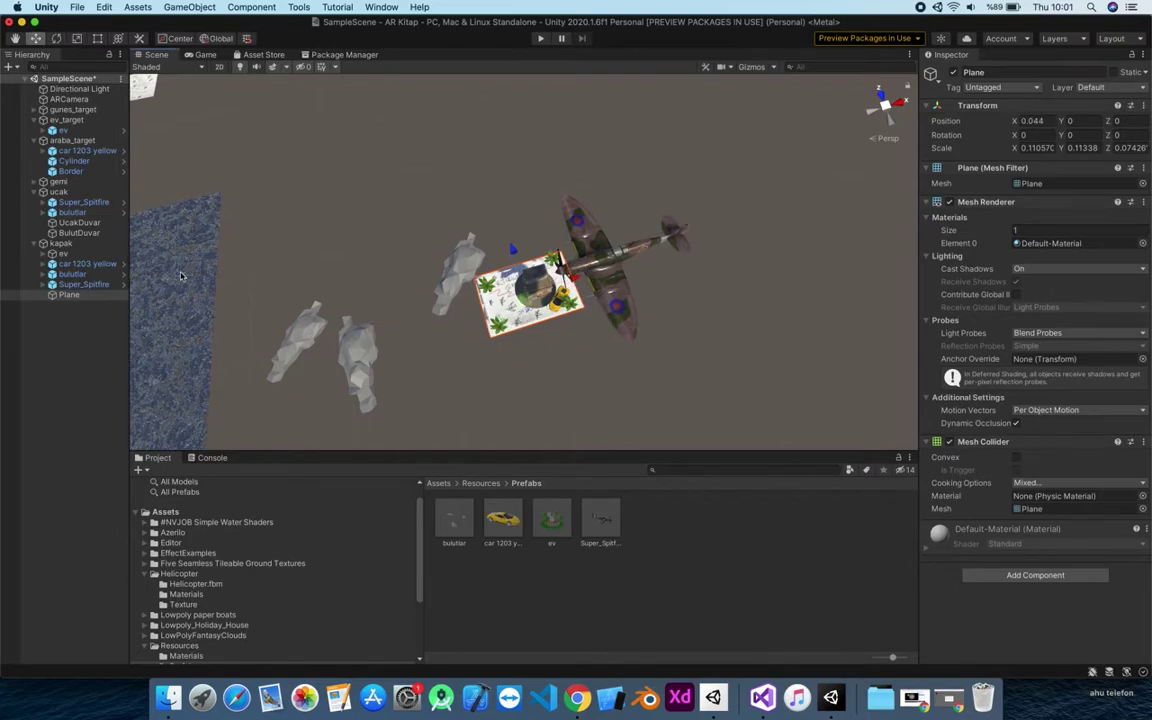
click(61, 245)
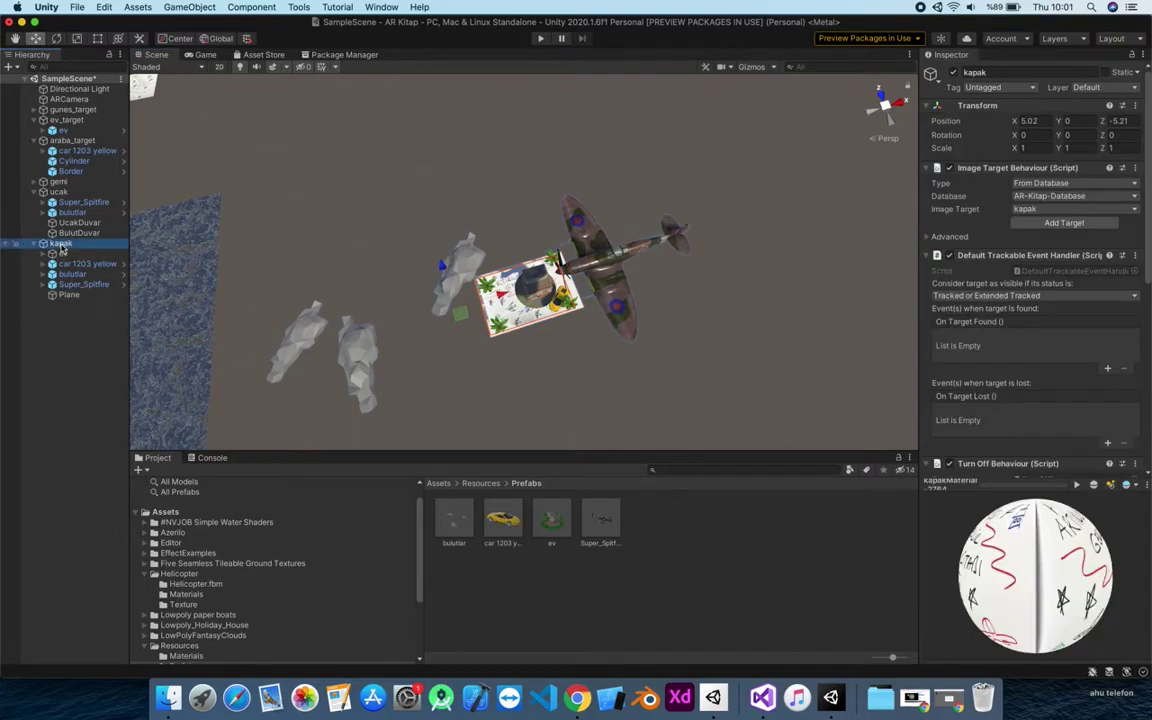
click(67, 296)
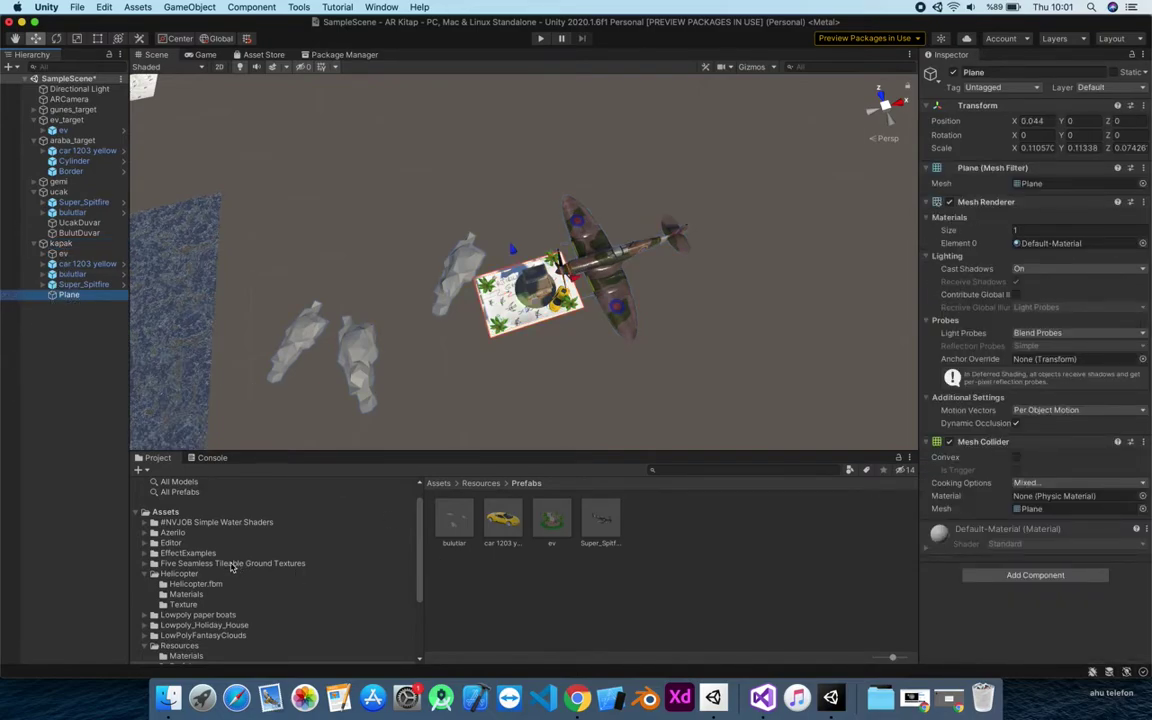
Look through the Lowpoly_Holiday_House, Azerilo and #NVJOB Simple Water Shaders asset folders for a ground texture.
click(147, 576)
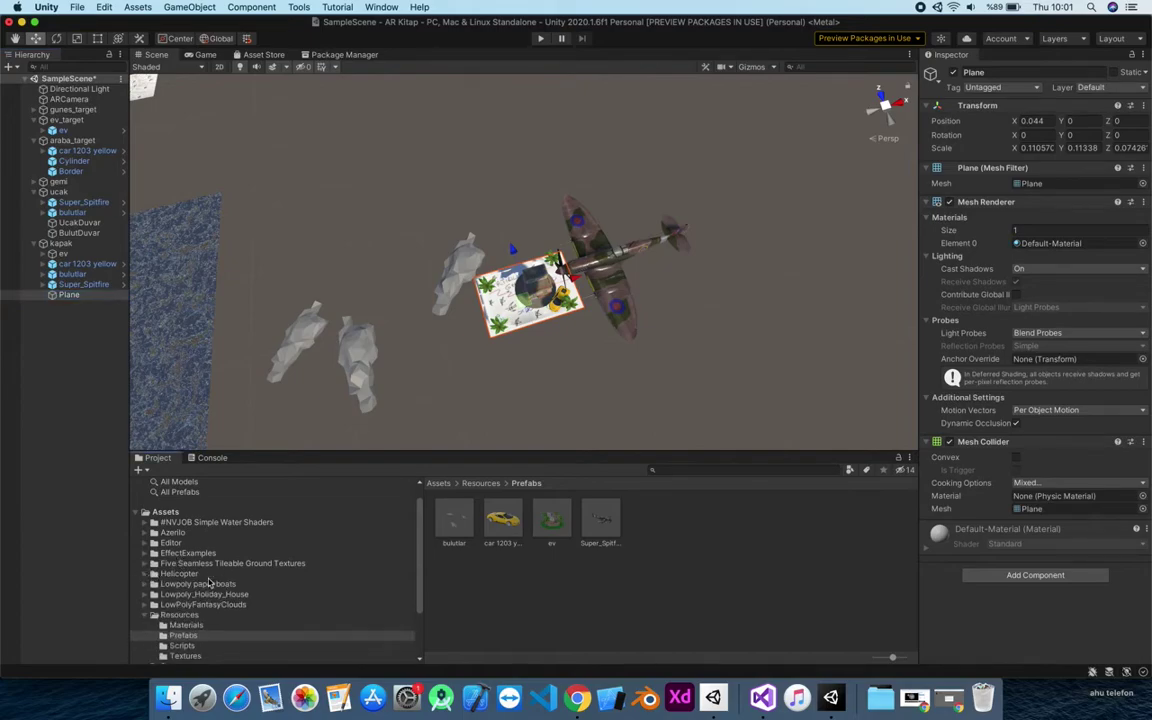
click(150, 595)
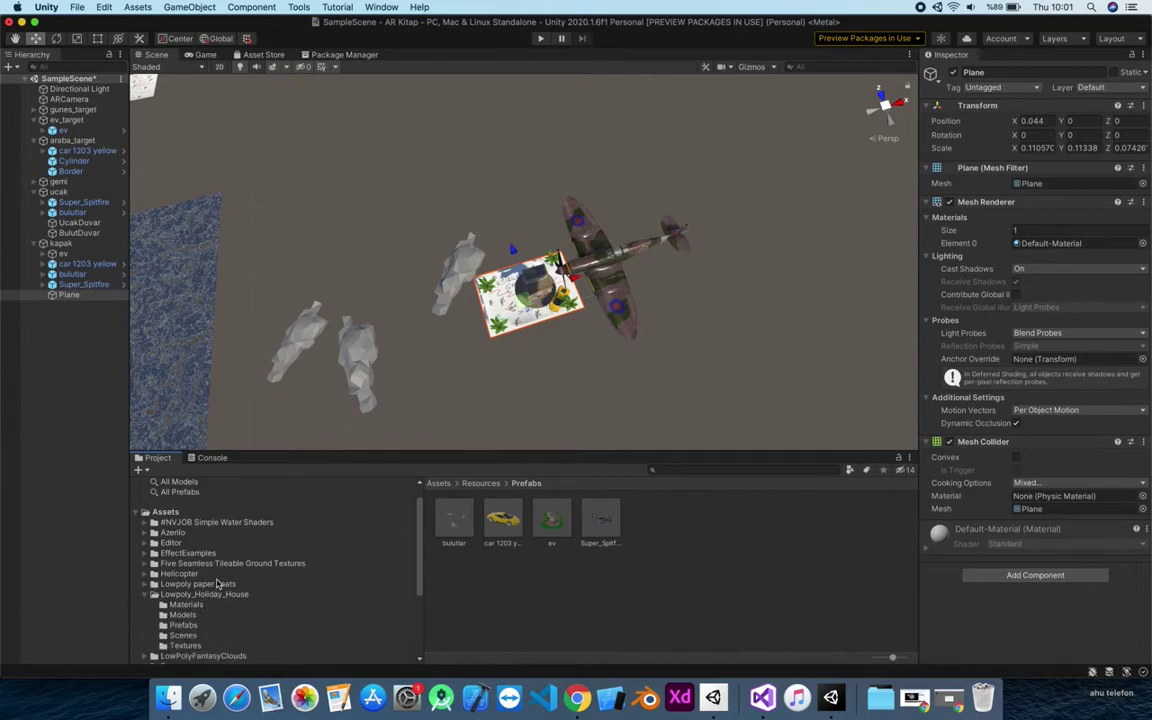
click(186, 605)
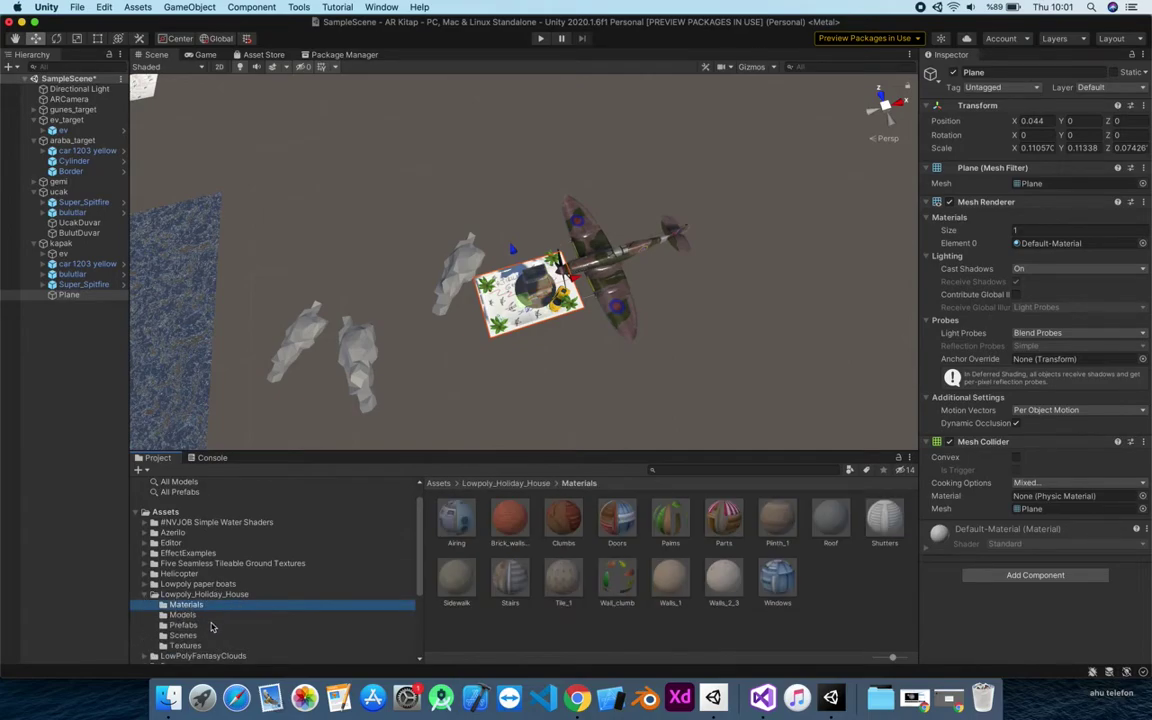
click(185, 625)
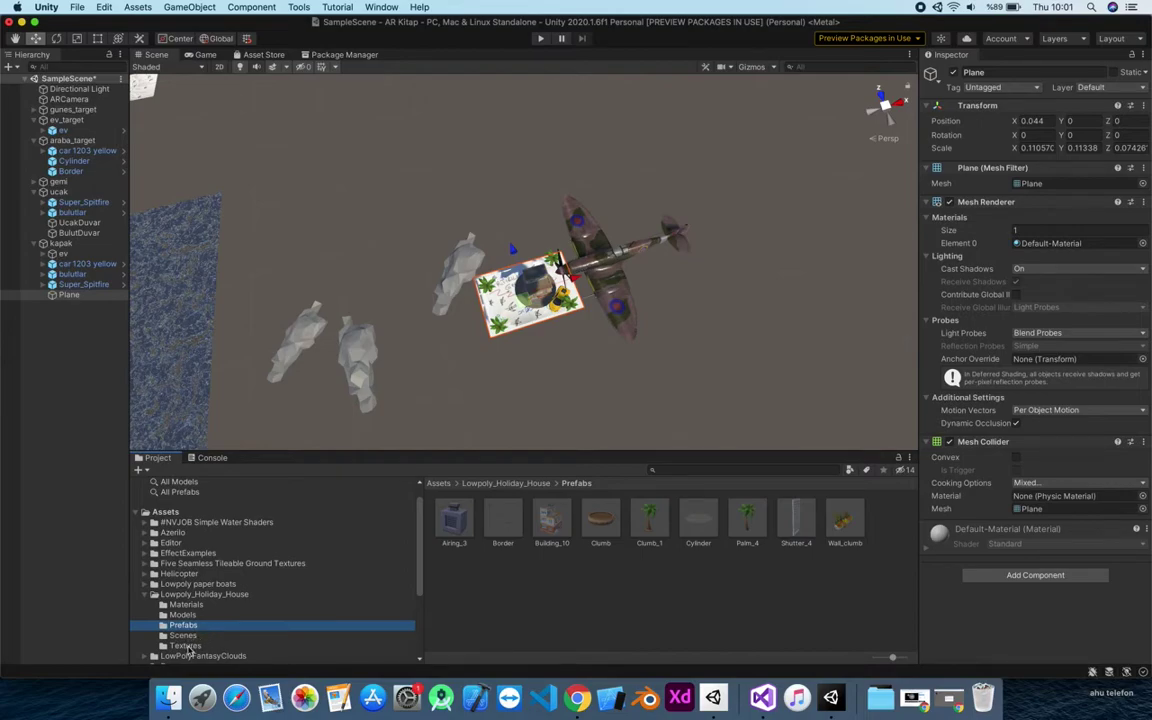
click(185, 646)
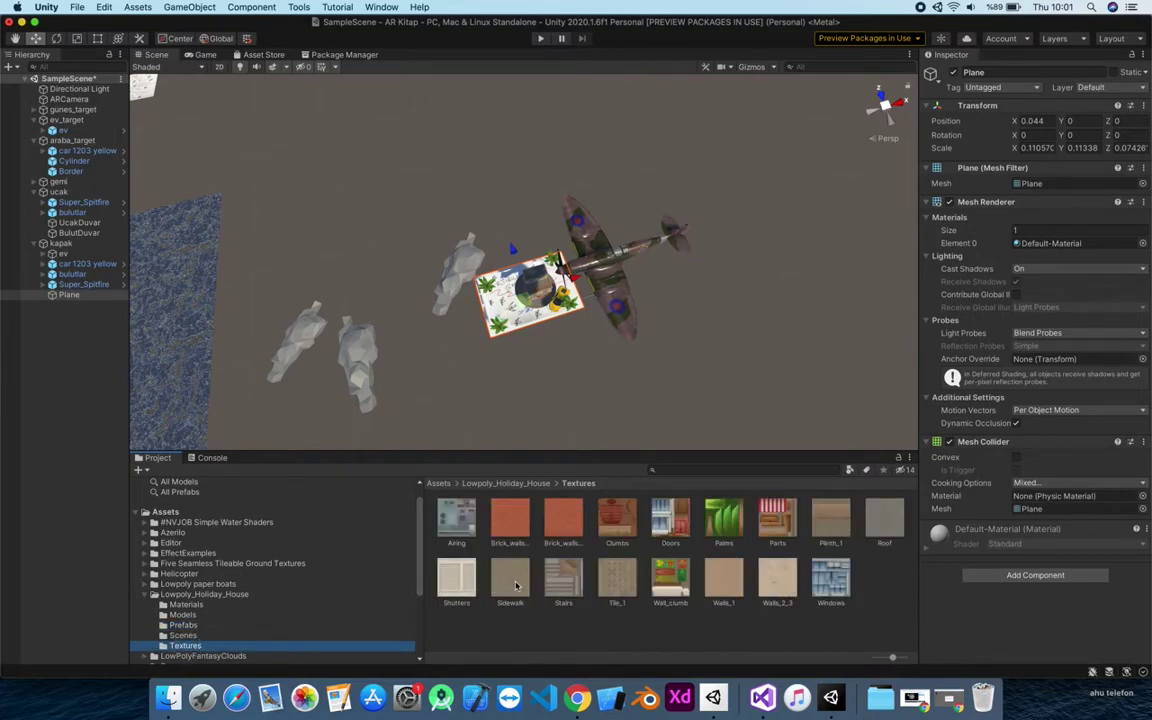
click(143, 595)
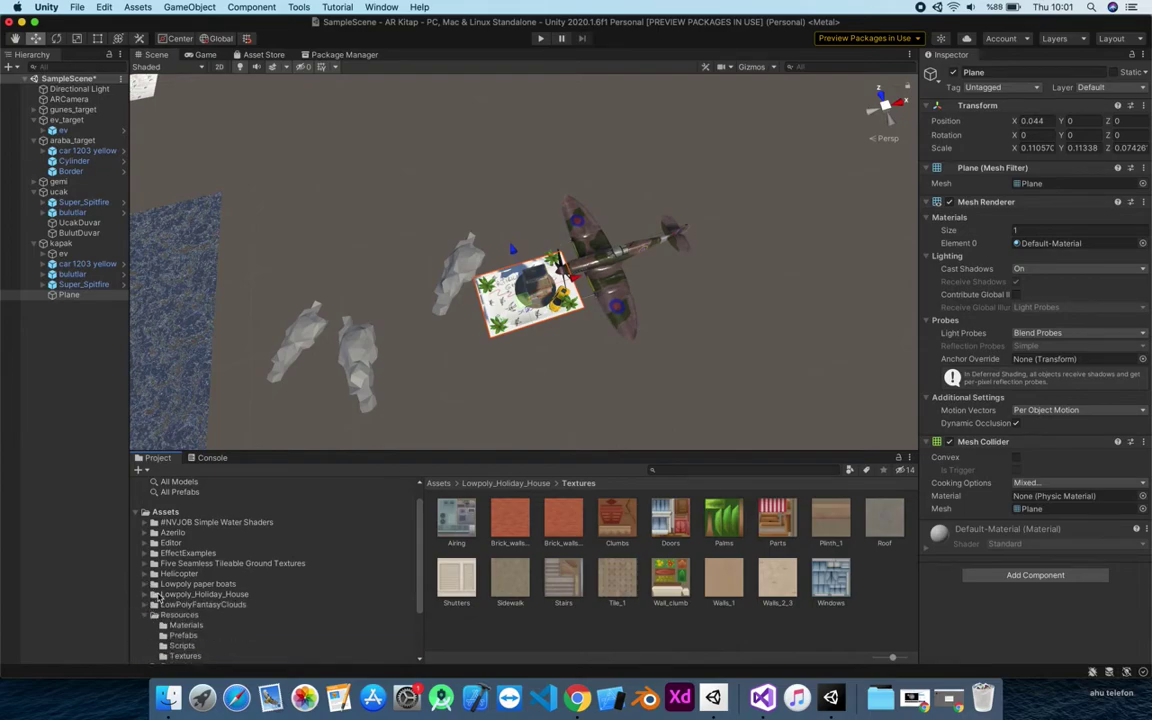
click(146, 532)
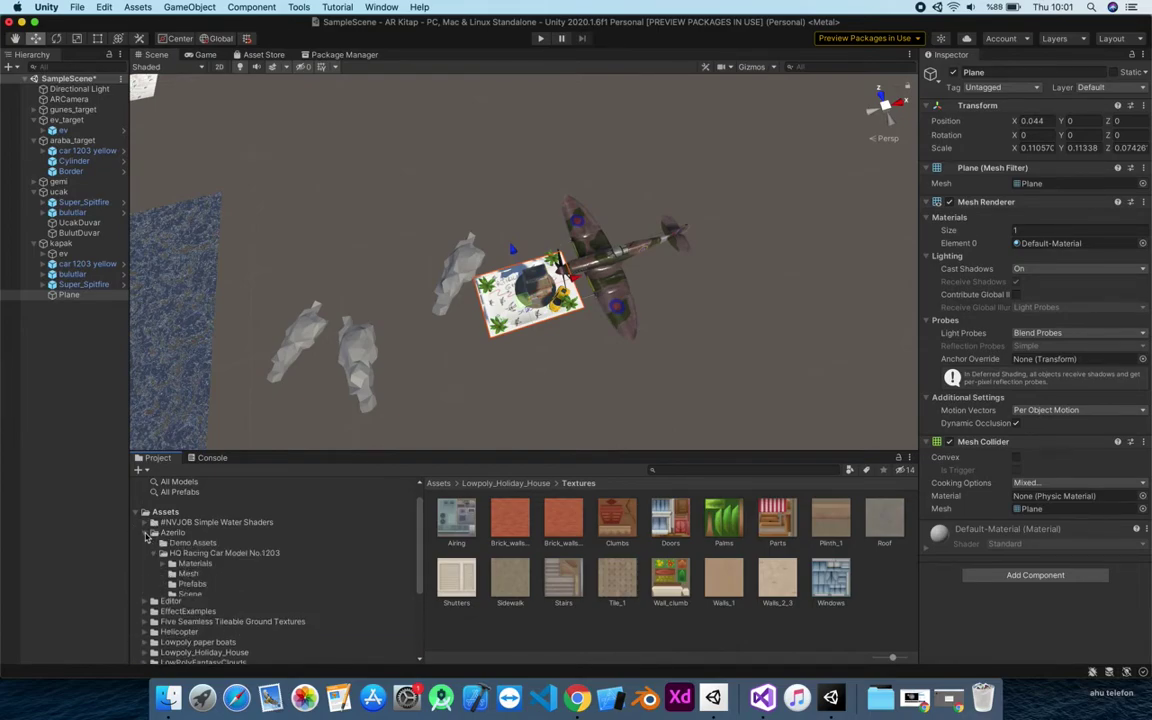
click(192, 584)
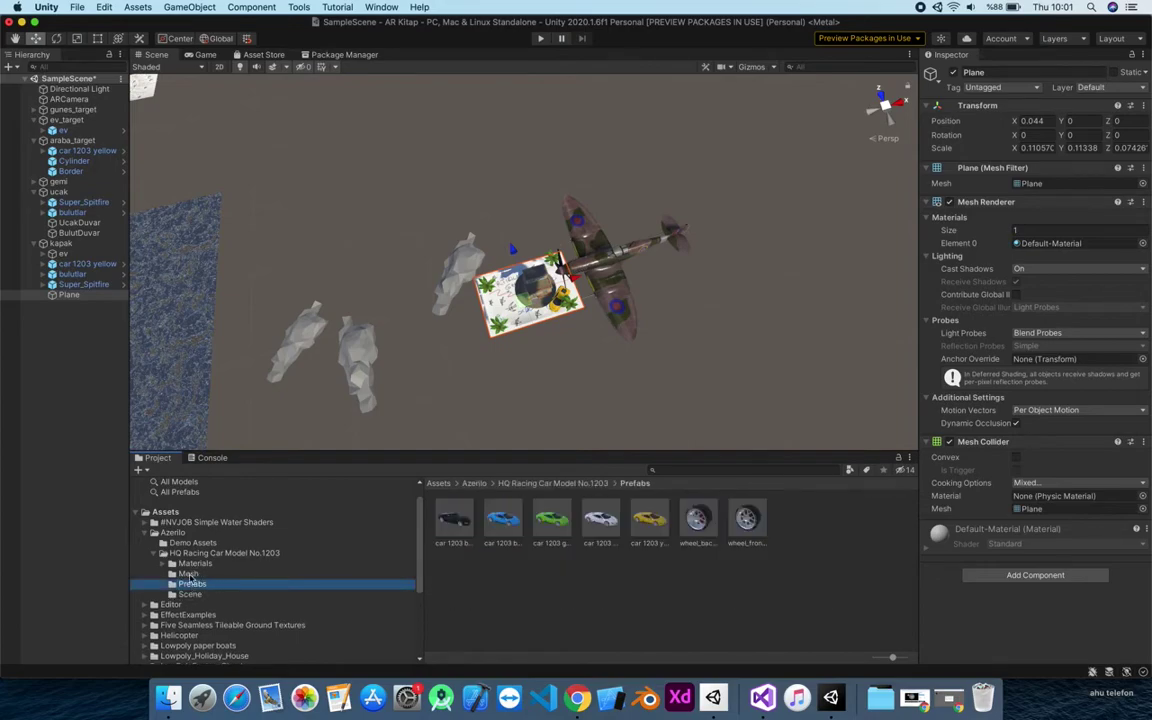
click(148, 533)
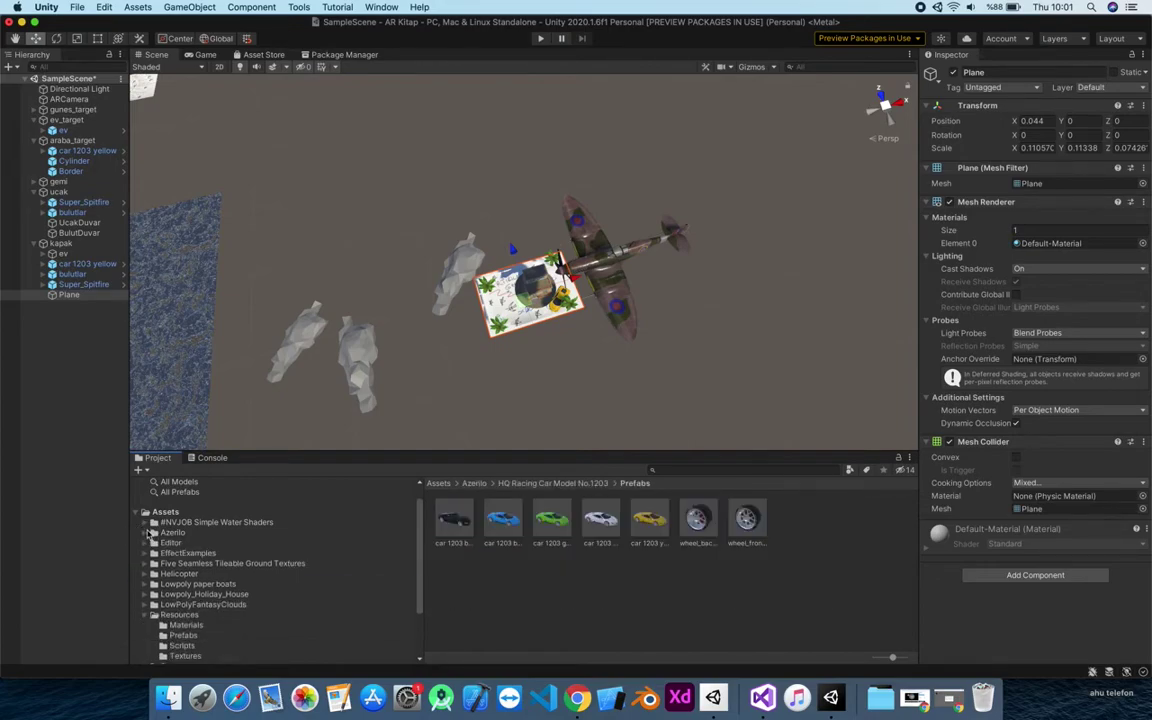
click(147, 522)
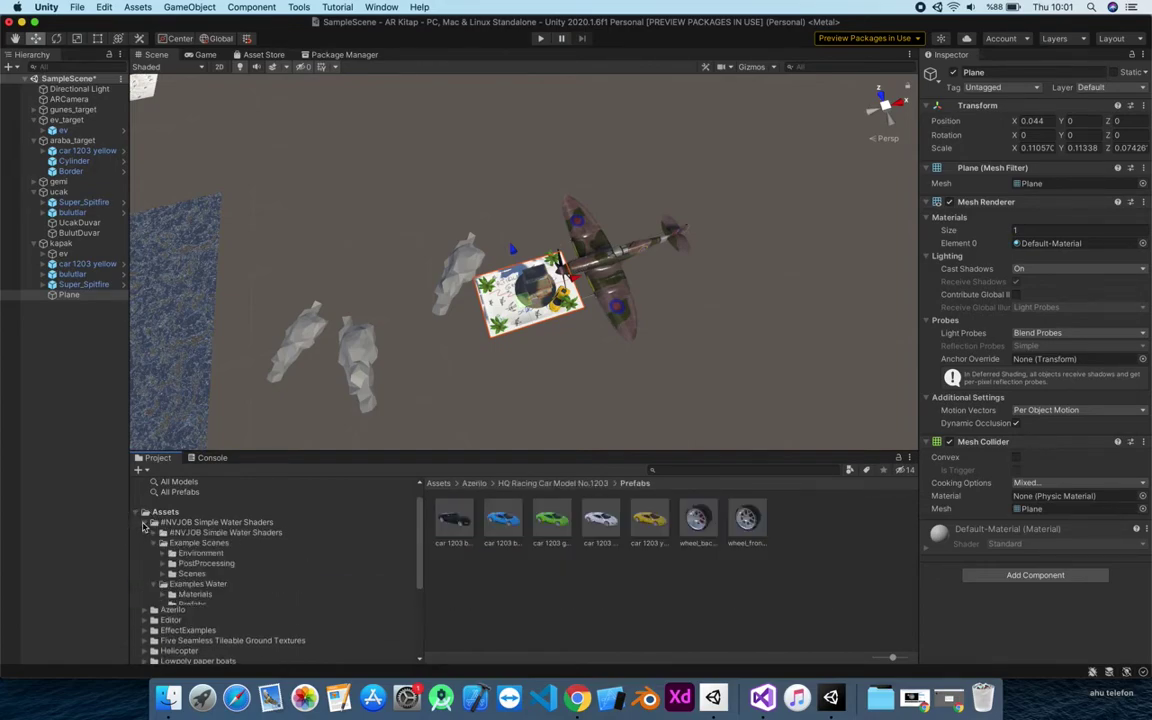
click(190, 575)
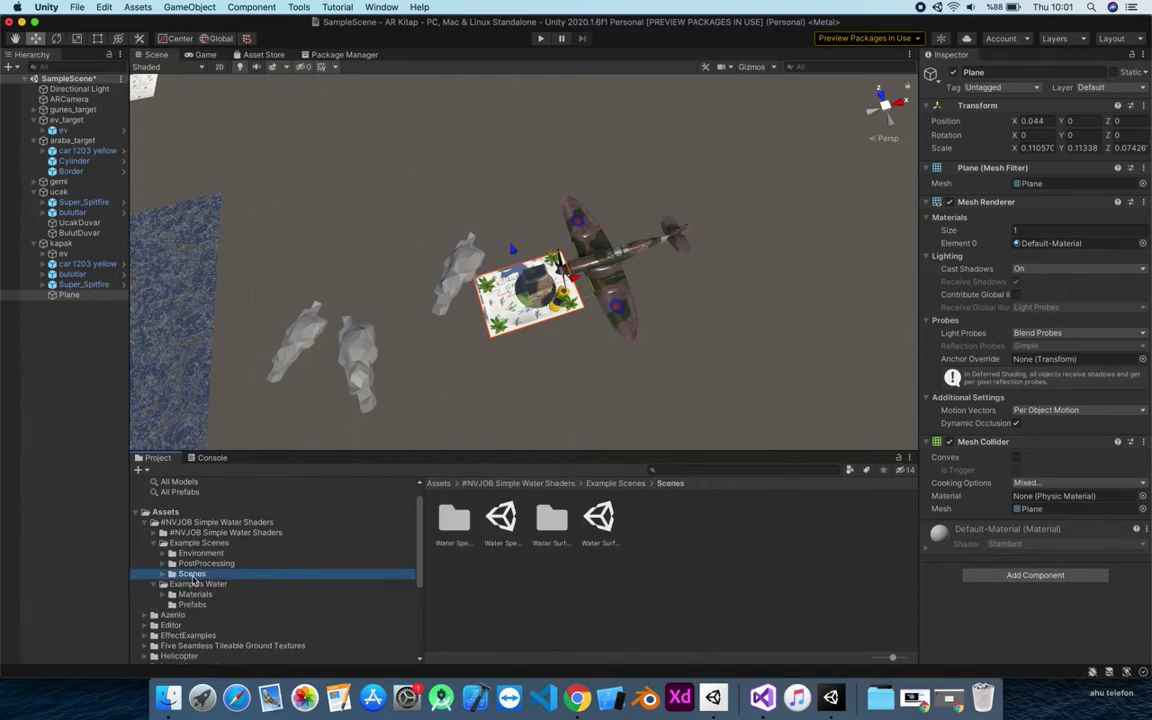
click(196, 555)
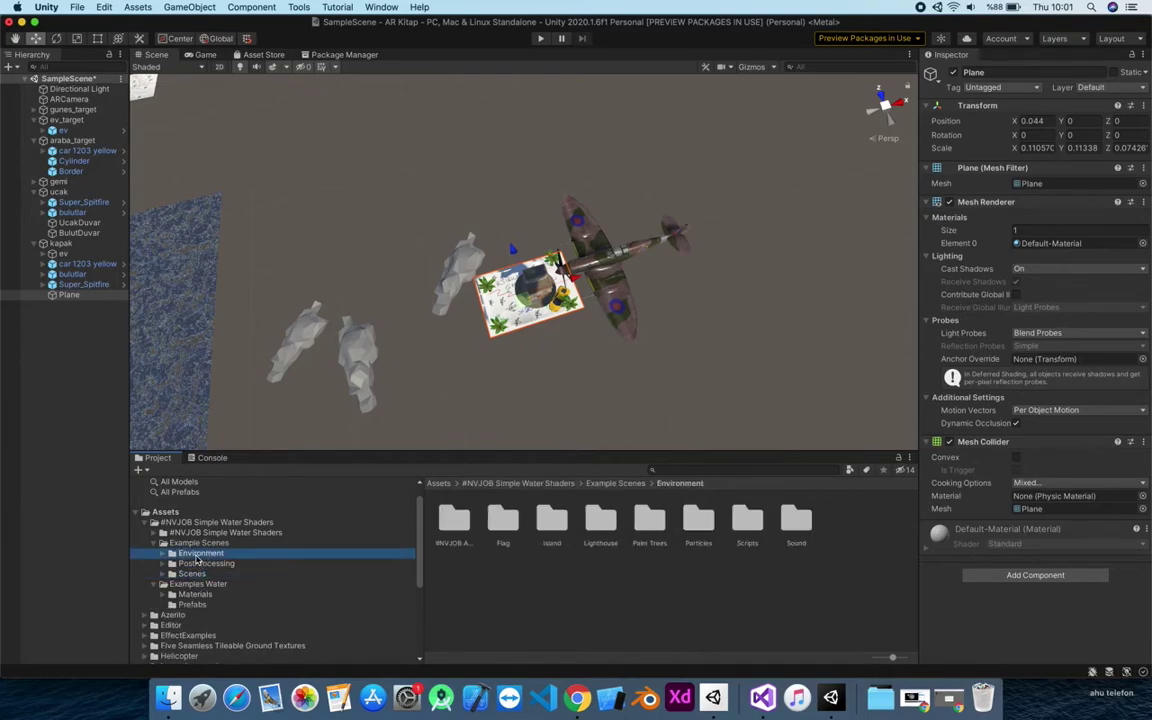
click(147, 522)
Apply the Grass texture from the Five Seamless Tileable Ground Textures folder to the Plane under kapak.
scroll(195, 560, down, 3)
click(152, 565)
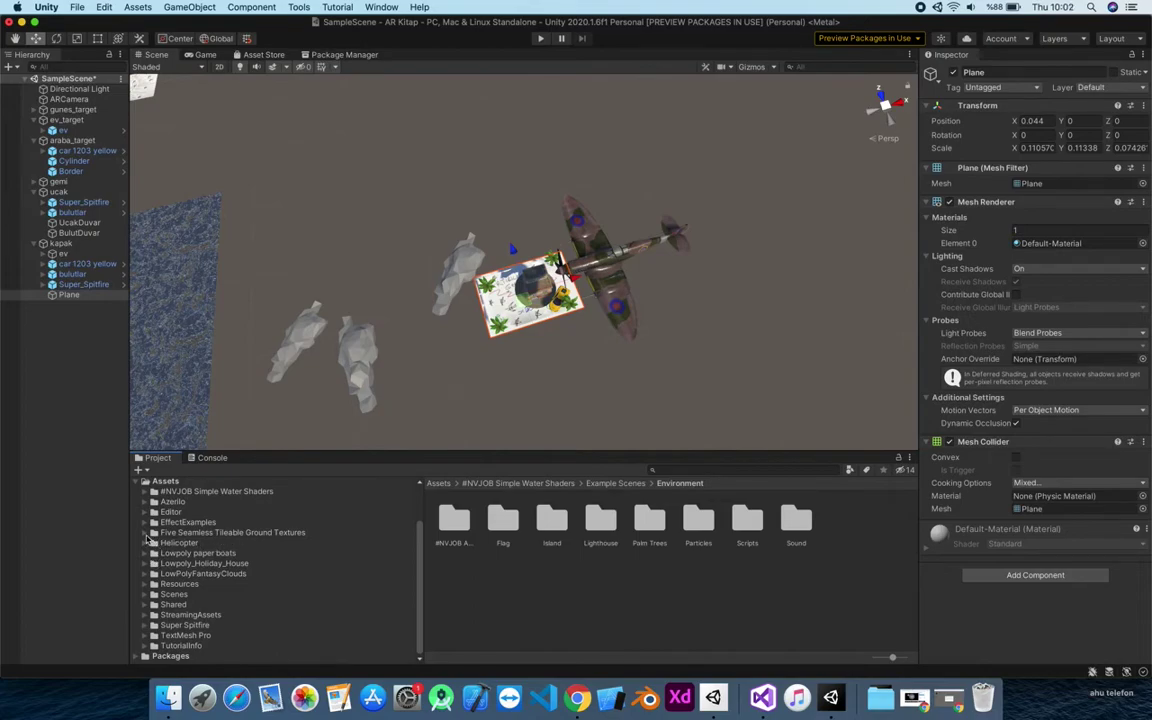
click(147, 533)
click(177, 554)
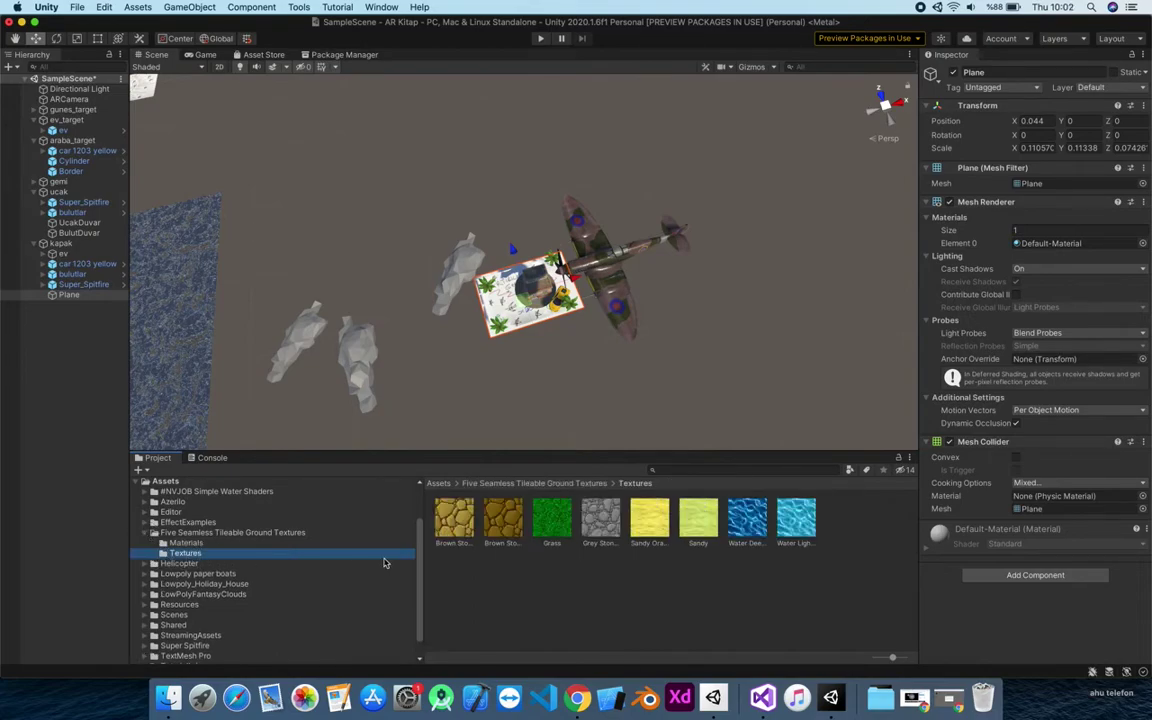
drag(552, 538, 70, 295)
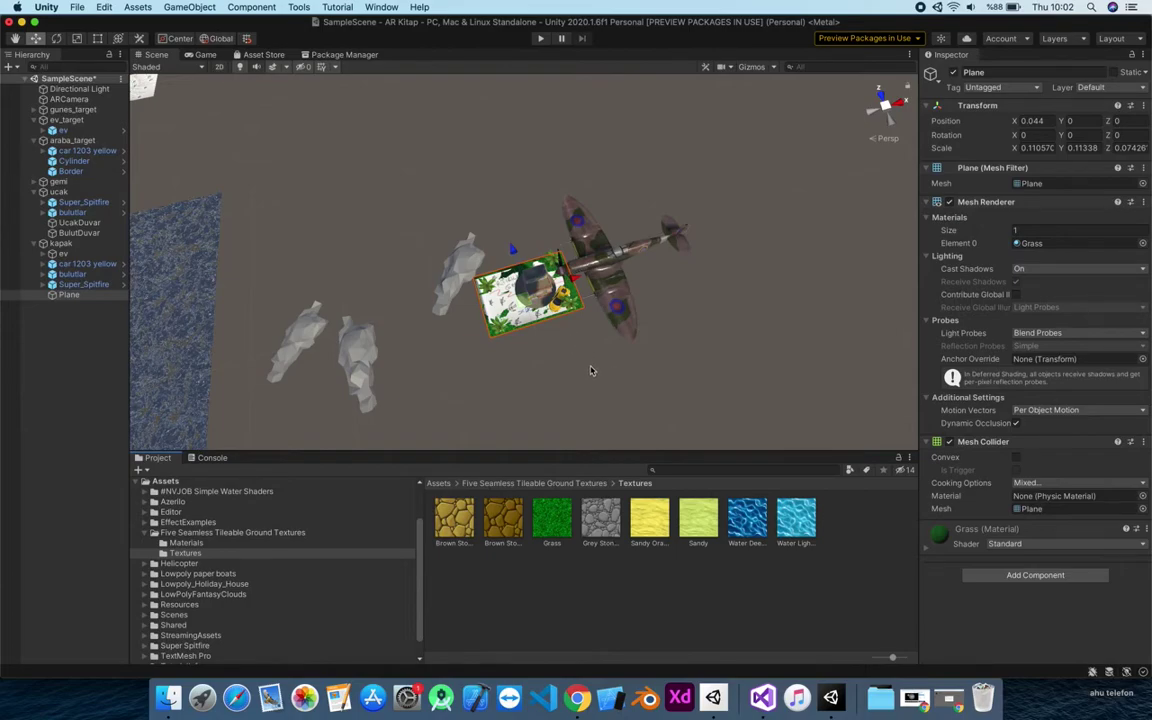
Raise the grass Plane above the kapak image by setting its Y position to 0.01.
alt+drag(590, 370, 602, 292)
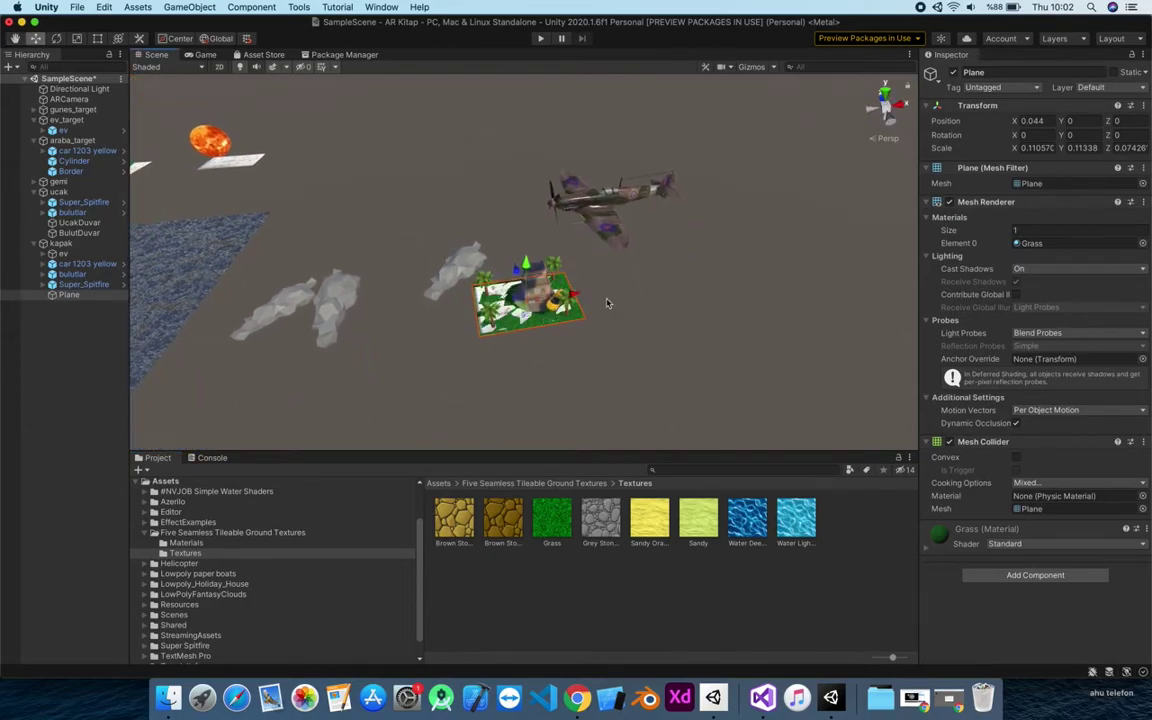
click(1078, 120)
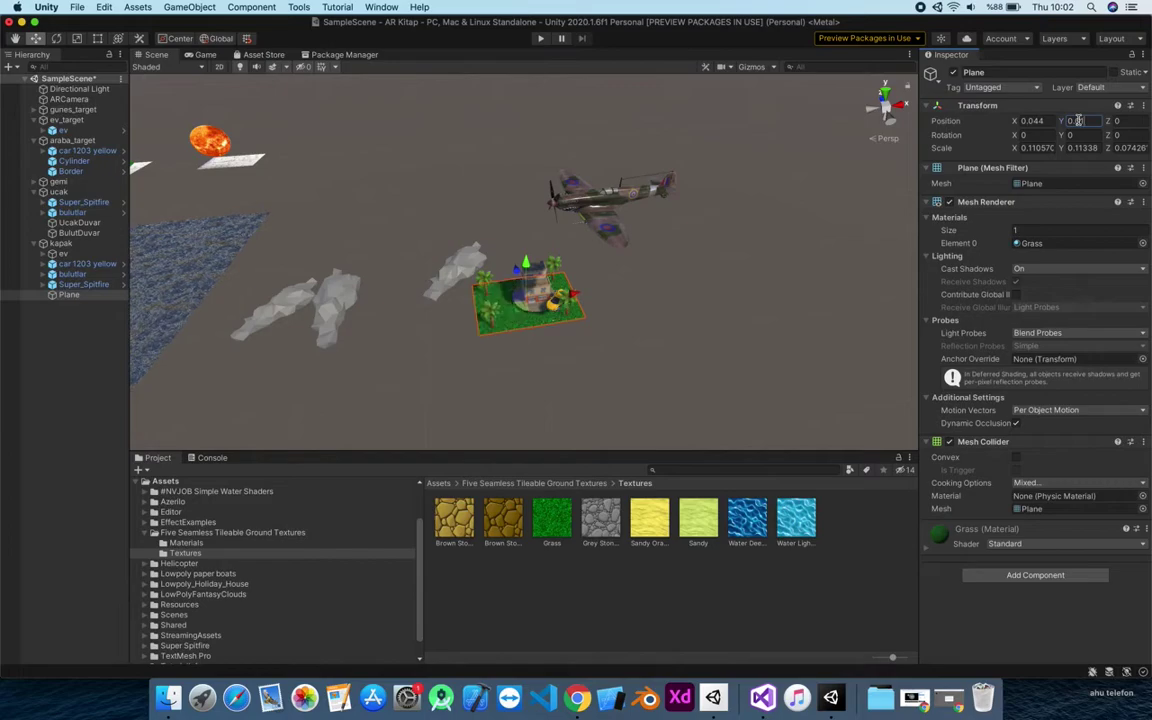
click(660, 320)
alt+drag(657, 348, 627, 200)
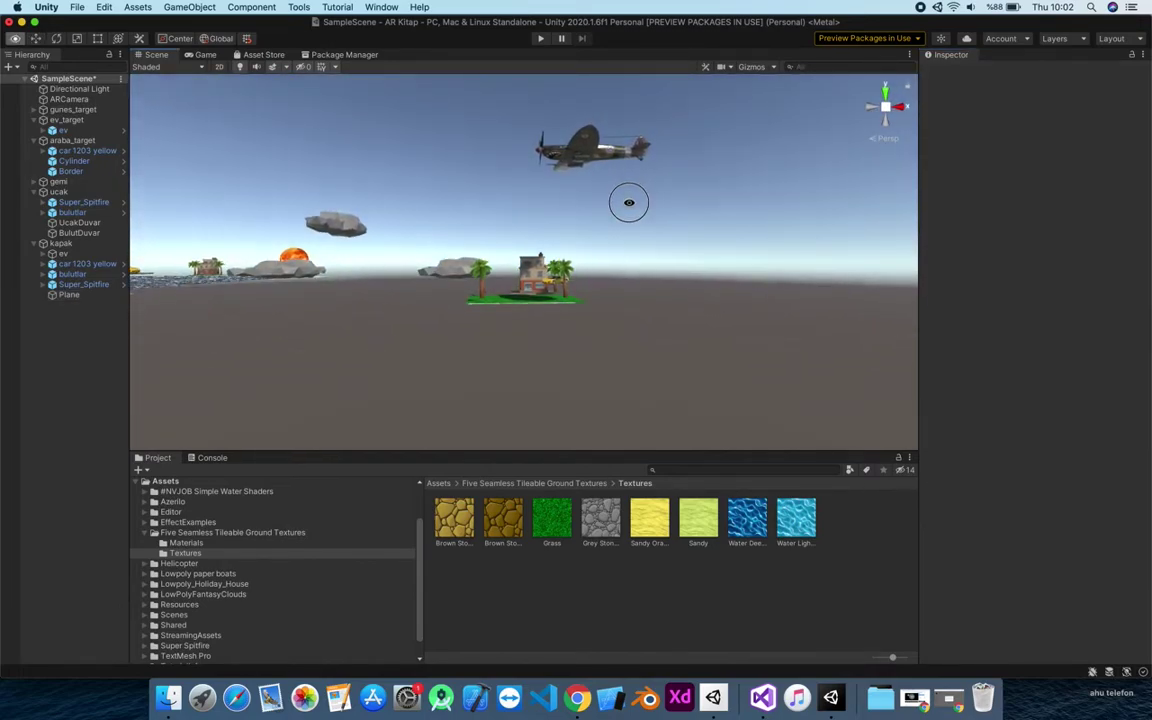
scroll(625, 255, up, 5)
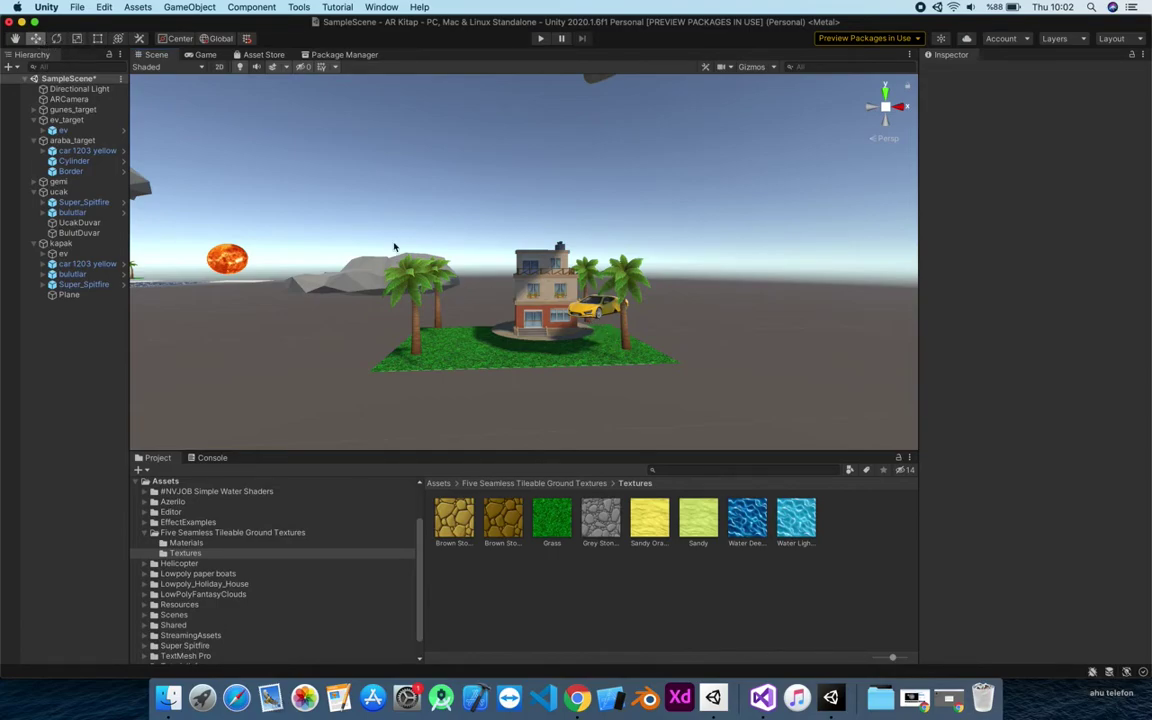
click(536, 320)
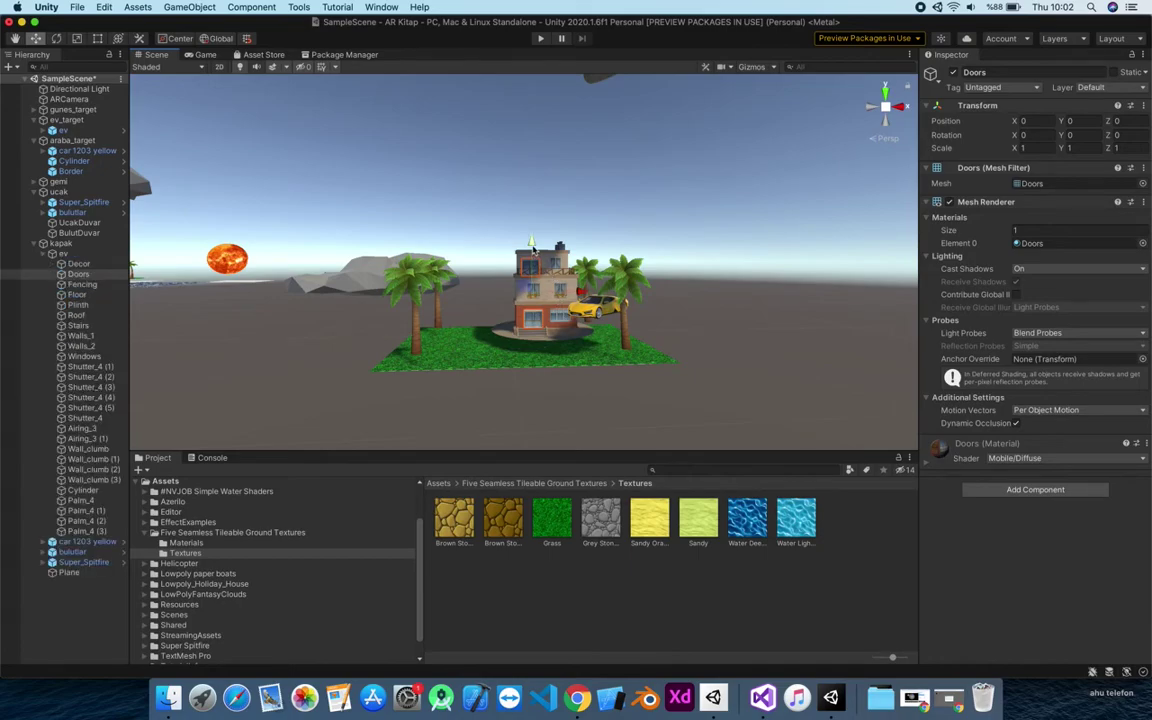
drag(533, 255, 533, 250)
key(super+z)
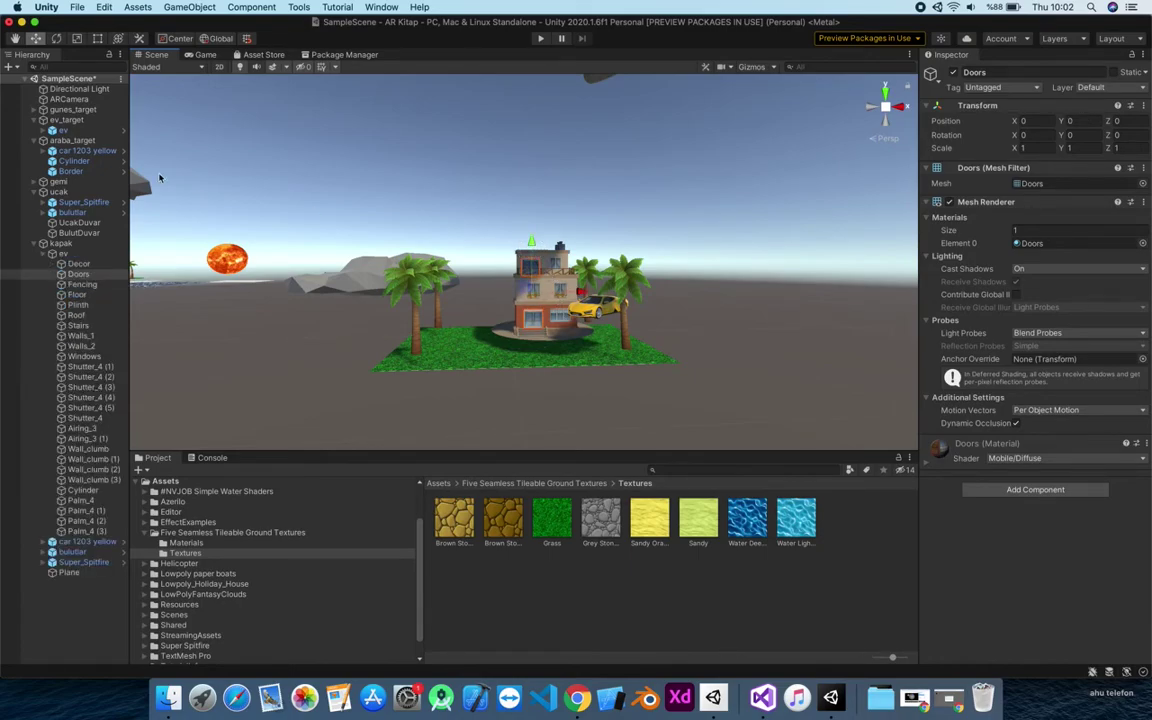
Lower the kapak house (ev) to about 0.015 and its car 1203 yellow to 0.029 along Y, onto the grass.
click(46, 254)
click(62, 253)
drag(515, 238, 515, 253)
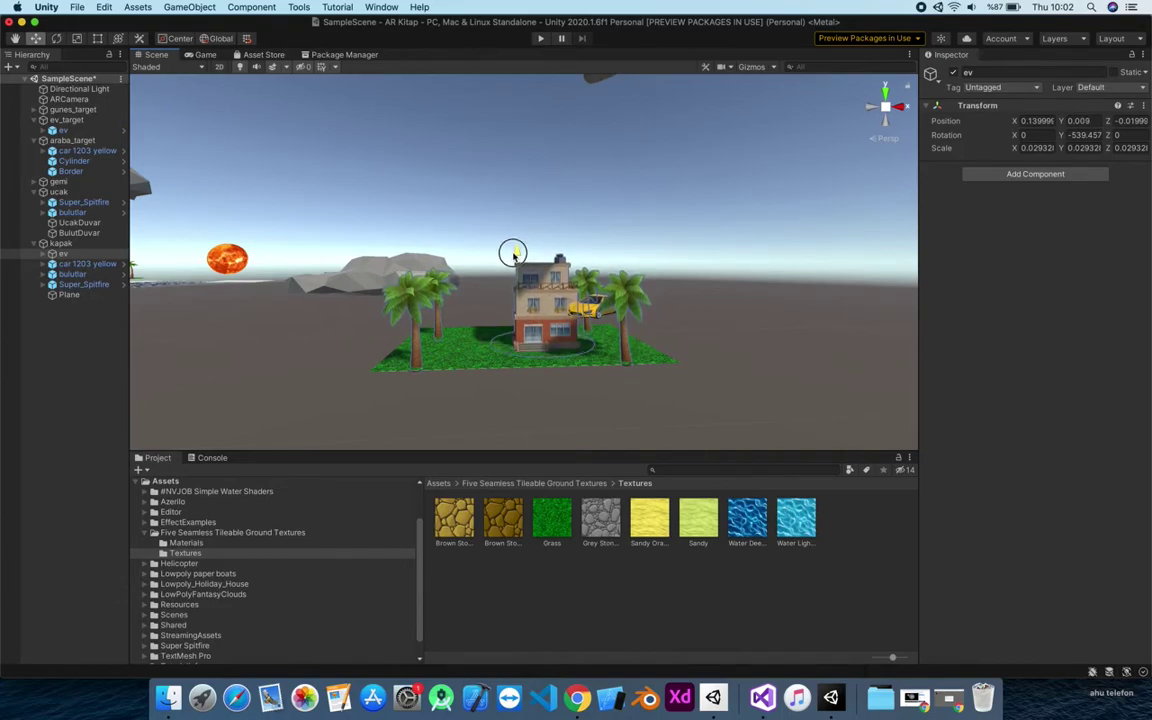
drag(513, 254, 513, 251)
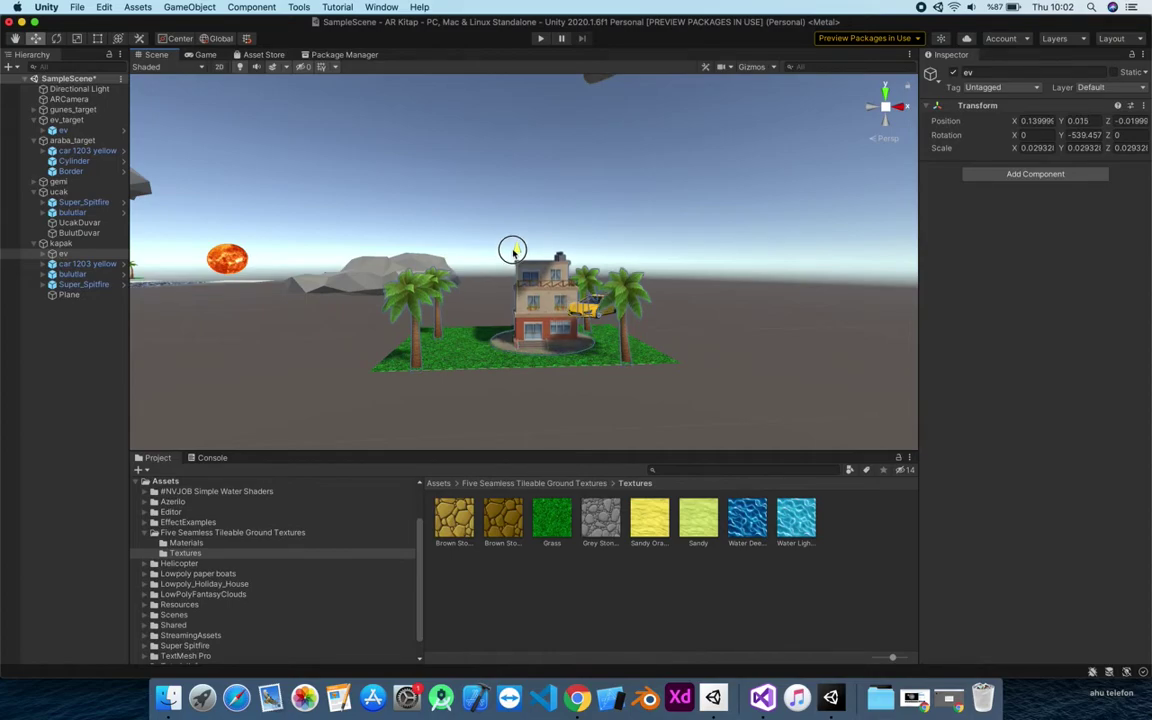
drag(512, 252, 512, 249)
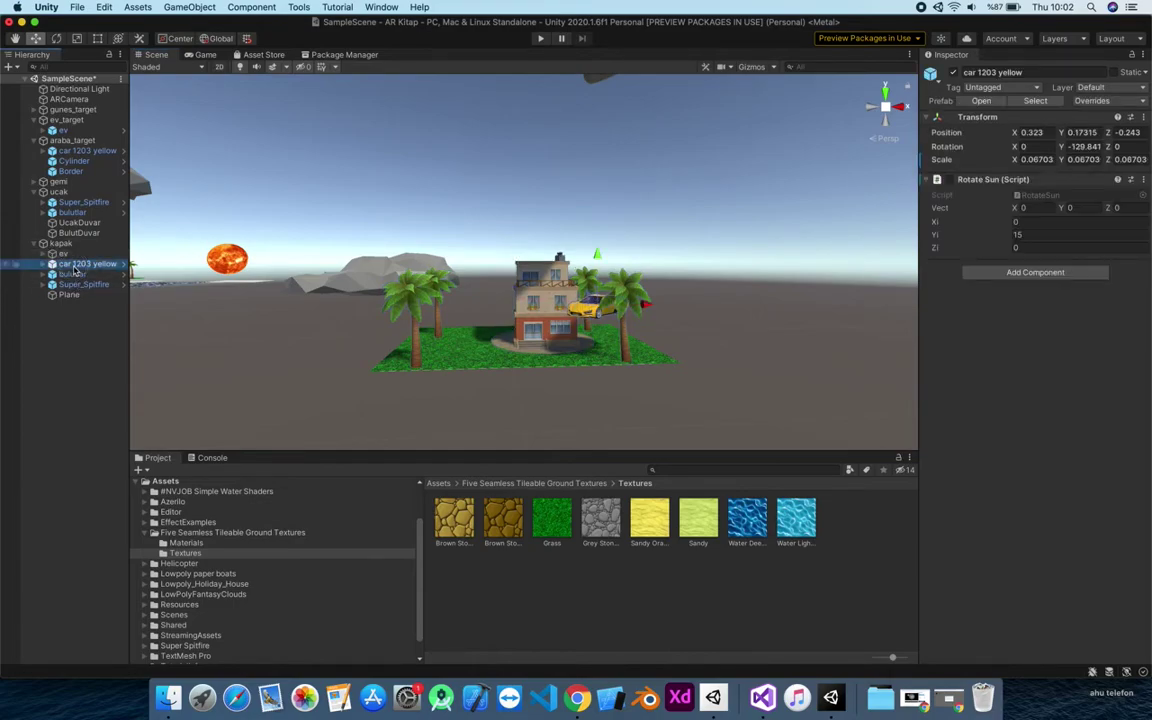
click(75, 265)
drag(598, 257, 596, 293)
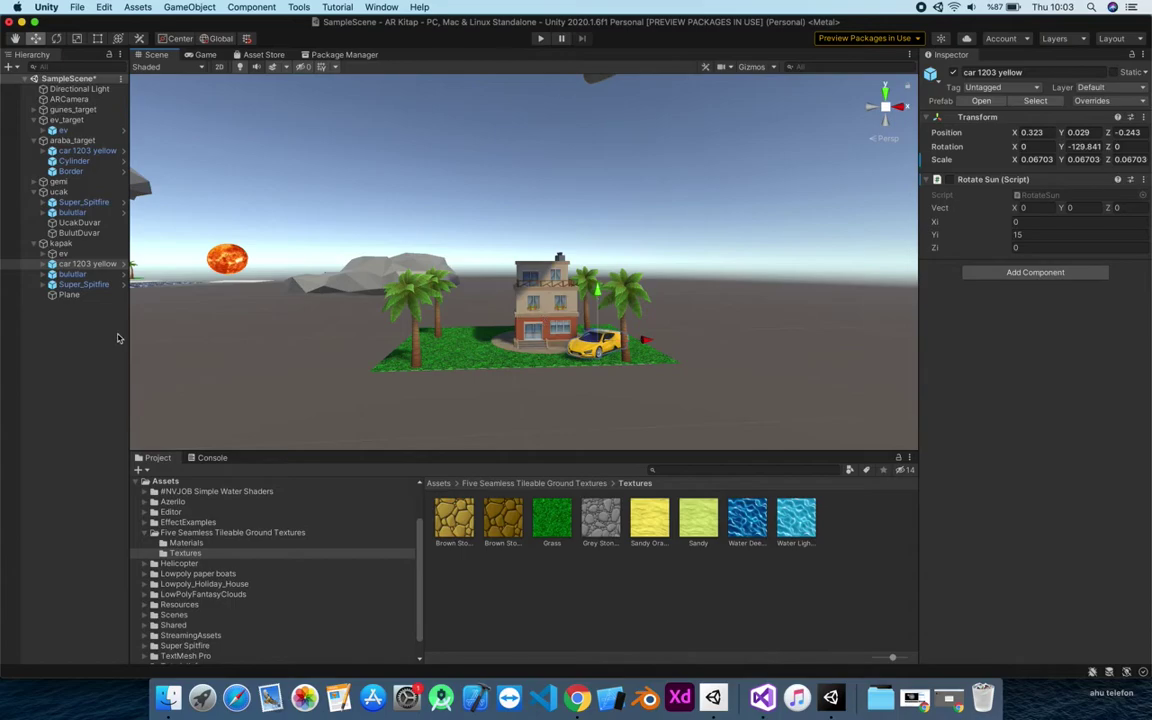
Set the Y position of the Plane under kapak to 0.05.
click(69, 295)
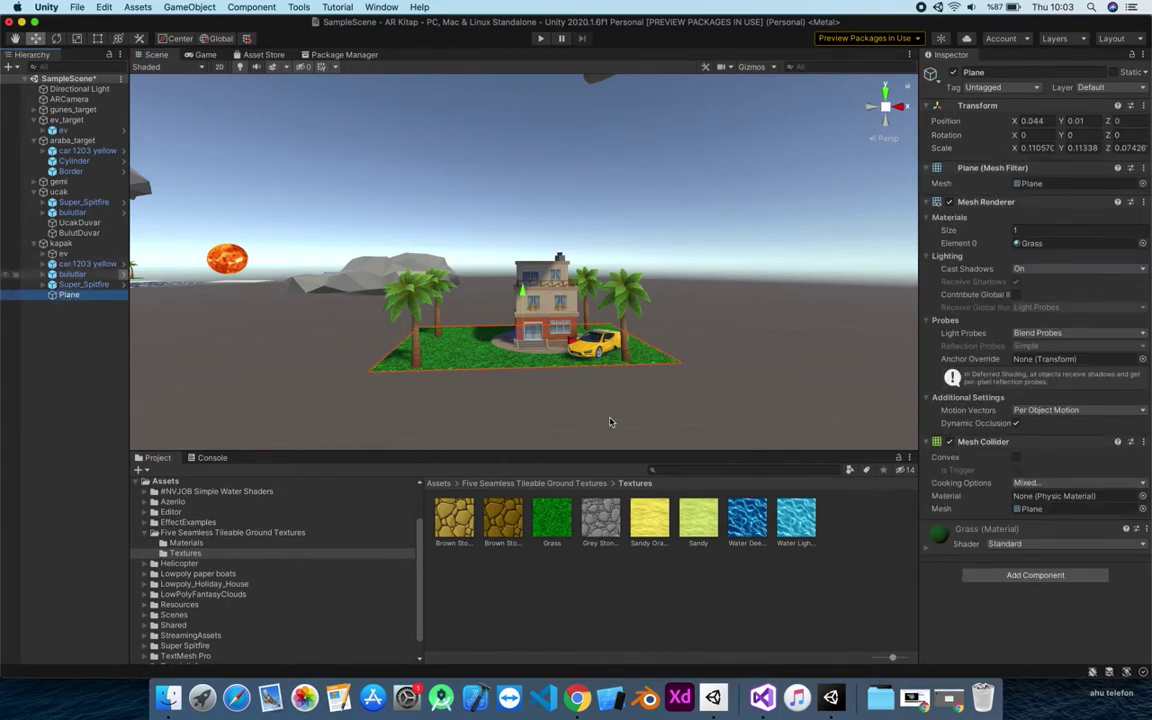
alt+drag(605, 405, 594, 362)
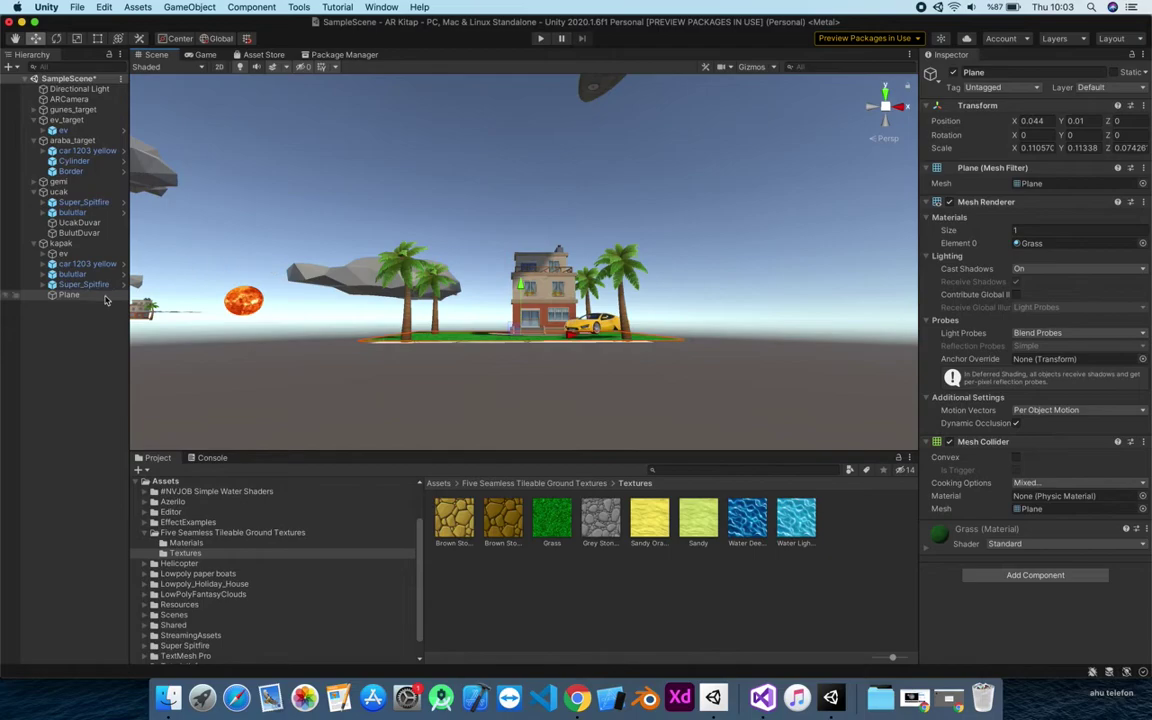
click(70, 295)
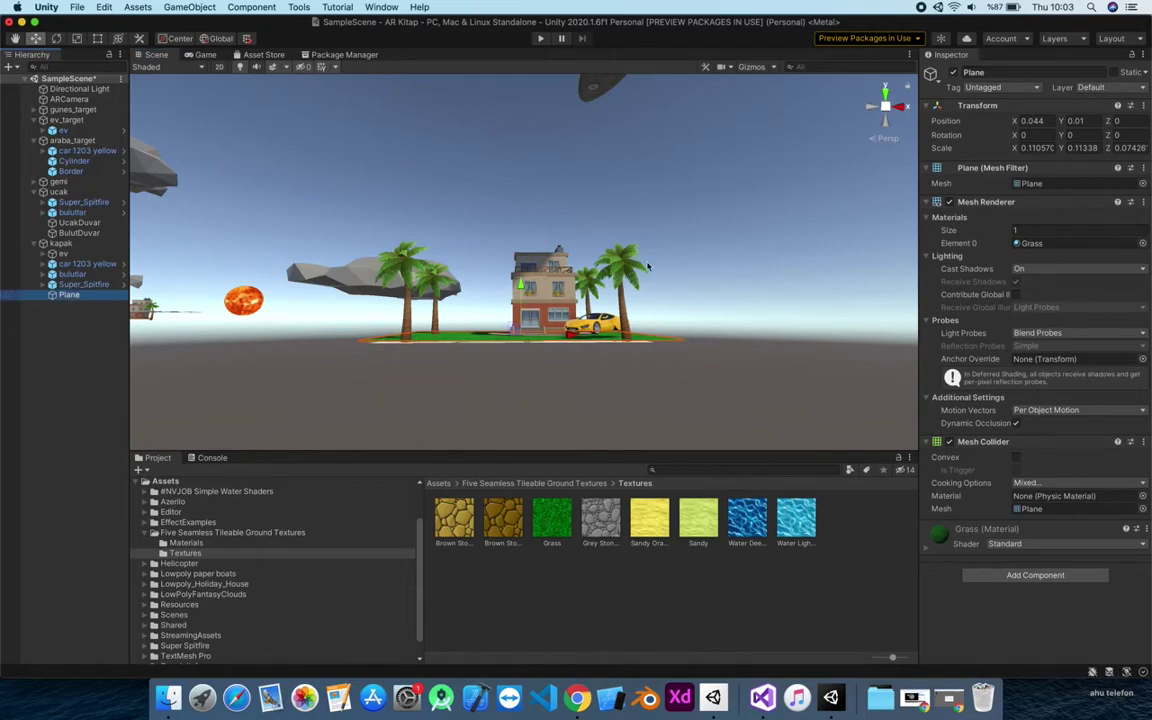
click(1088, 121)
text(0.05)
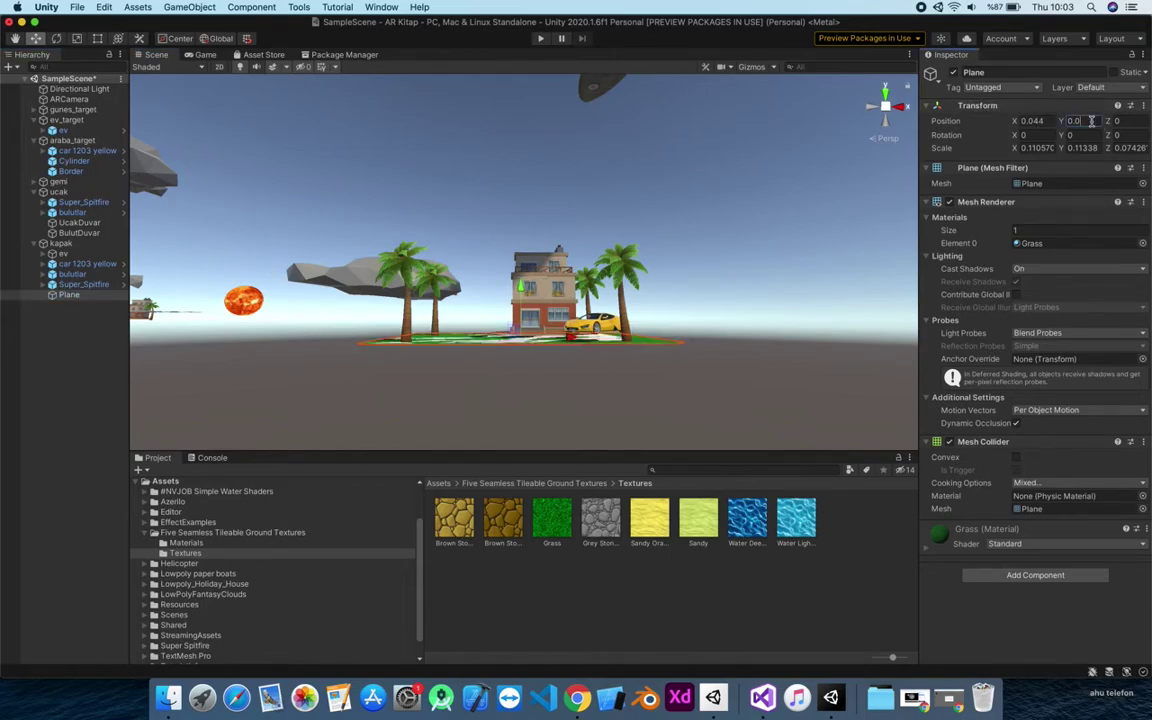
click(840, 283)
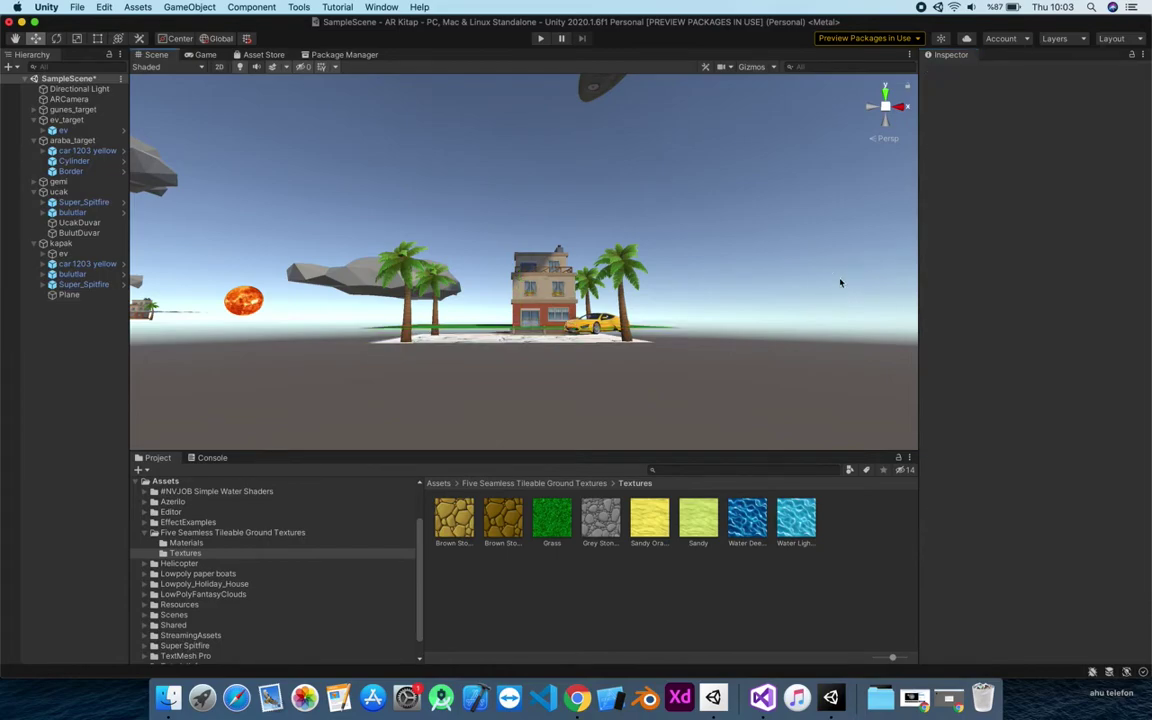
Set the Y position of kapak's car 1203 yellow to 0.05 and fine-tune it to about 0.047 against the grass.
double_click(87, 263)
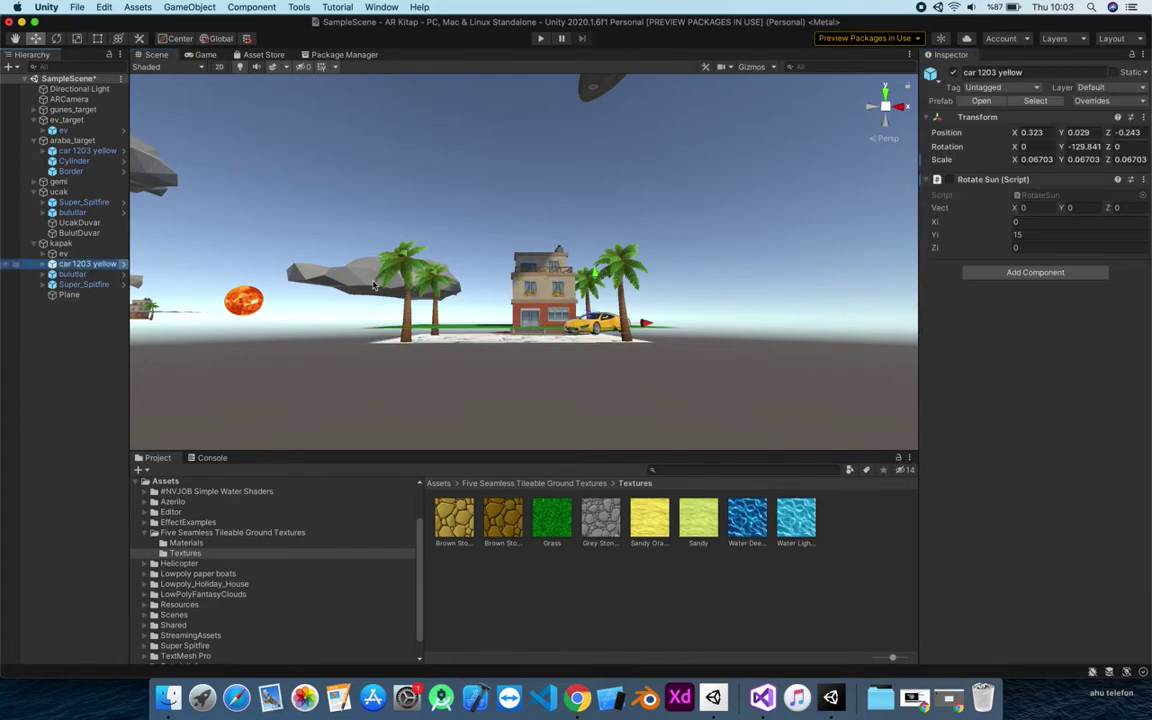
click(1082, 132)
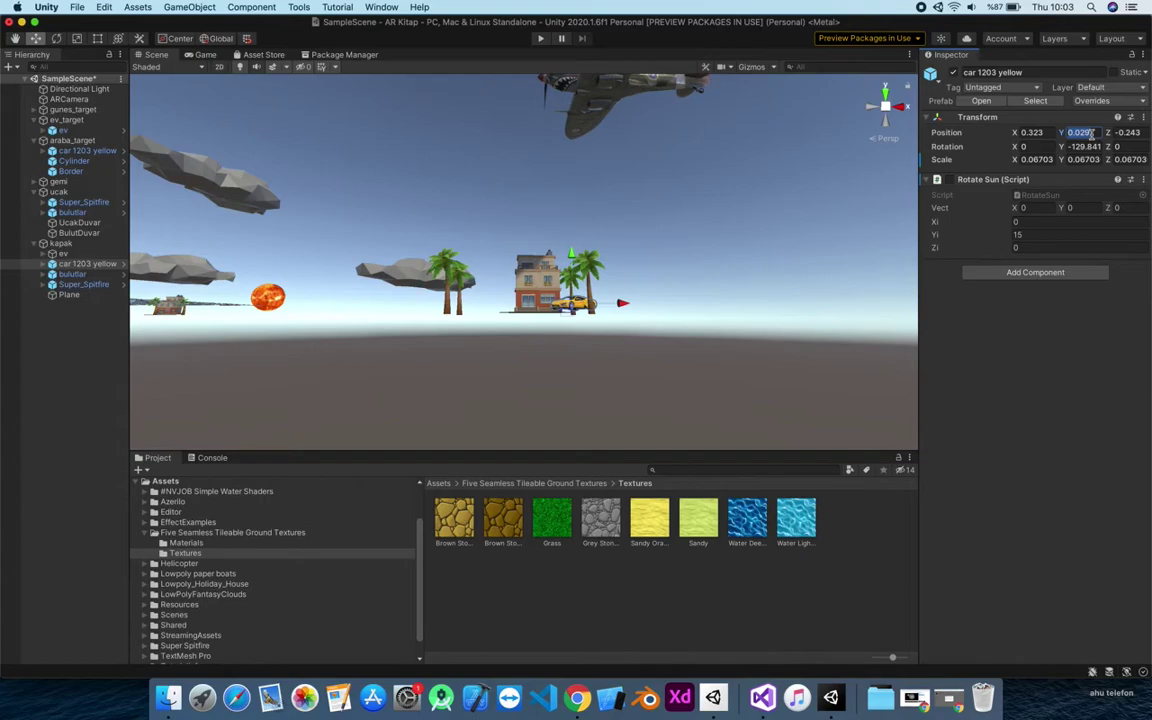
text(0.05)
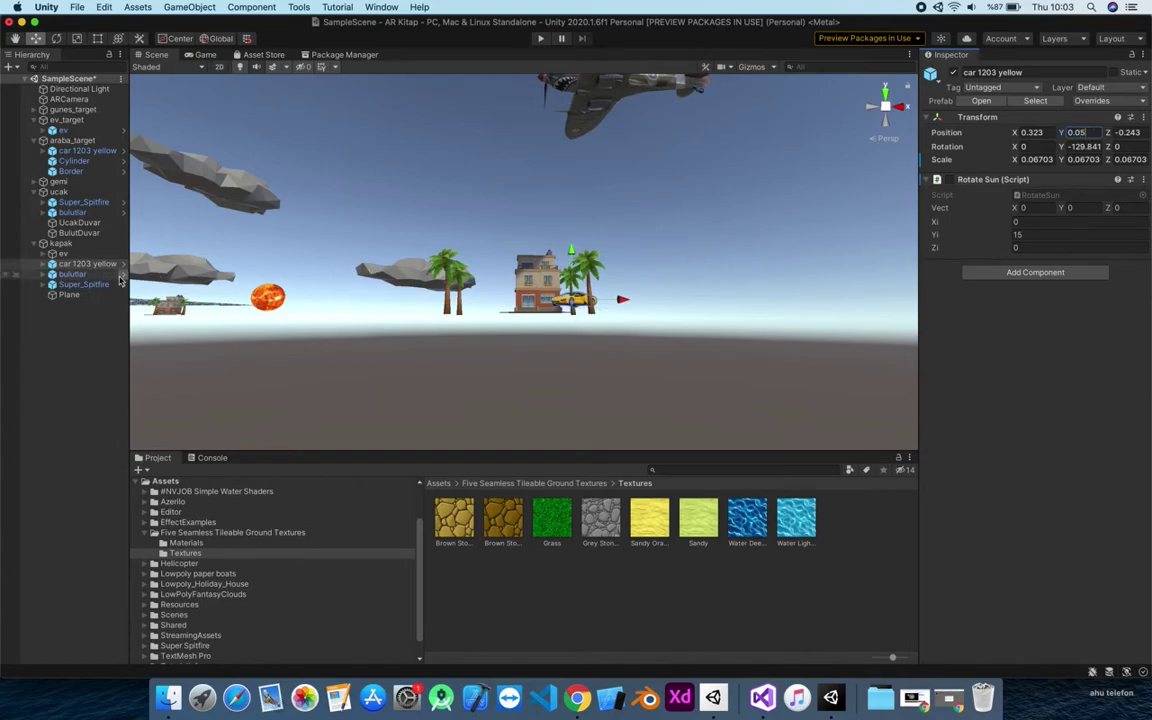
drag(571, 252, 571, 262)
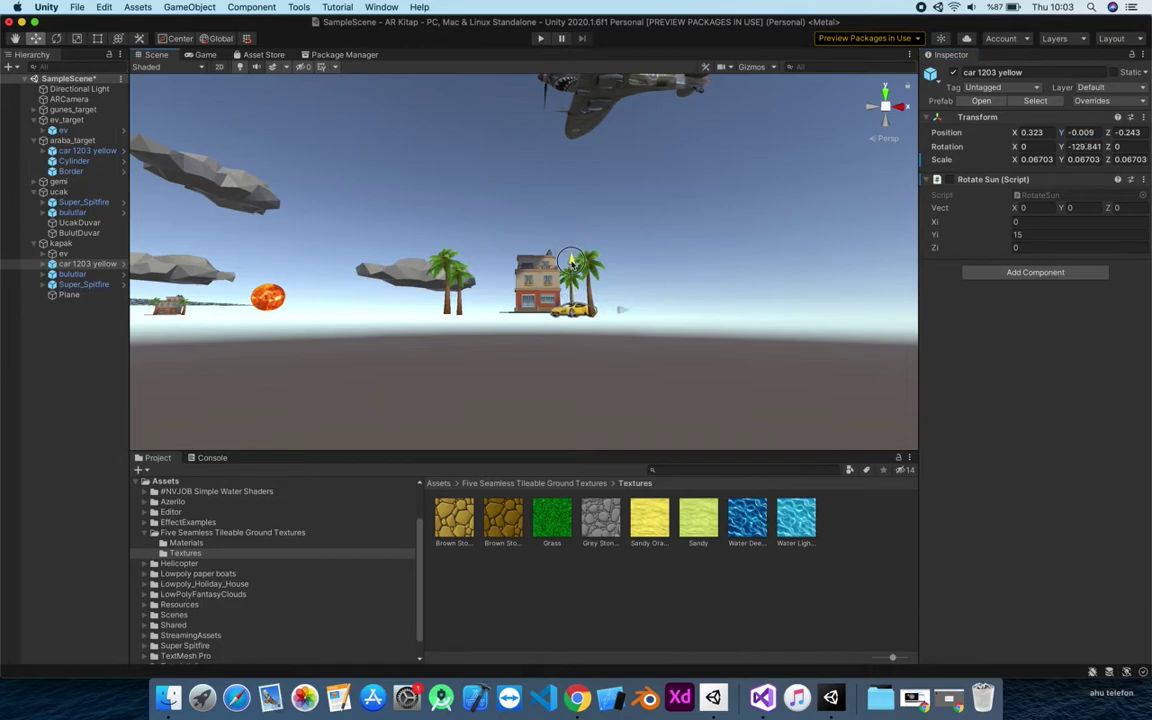
mouse_move(674, 273)
alt+mouse_down()
mouse_move(674, 321)
mouse_move(670, 292)
alt+mouse_up()
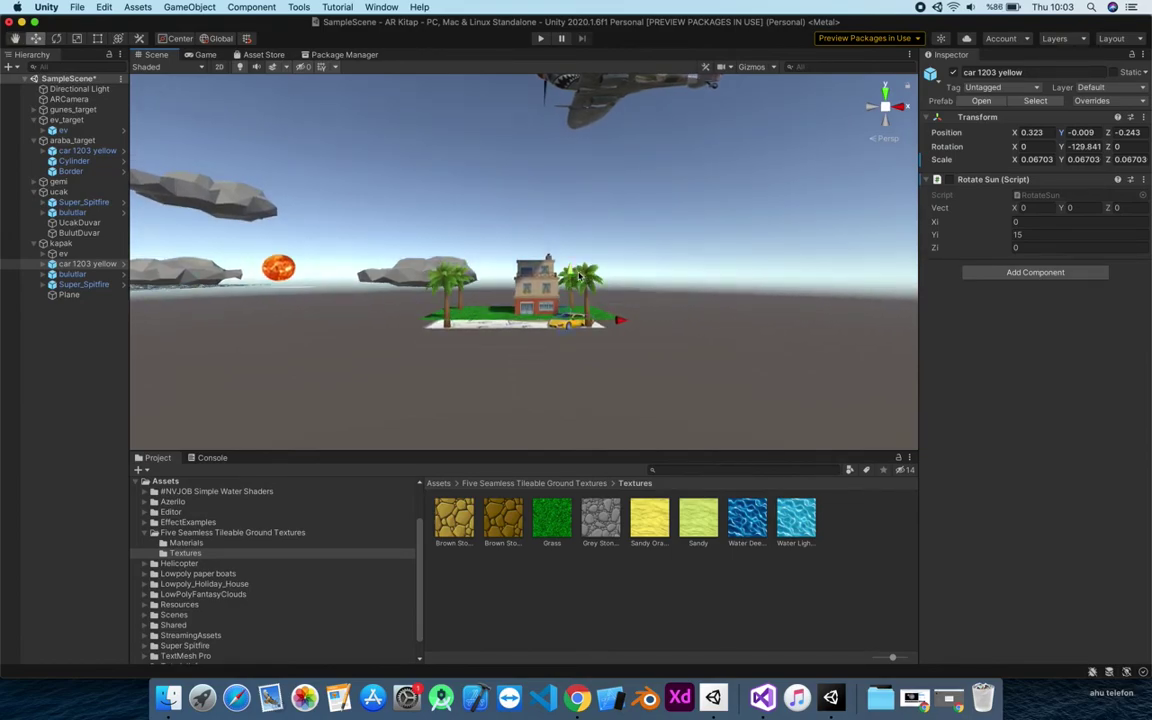
drag(568, 265, 568, 260)
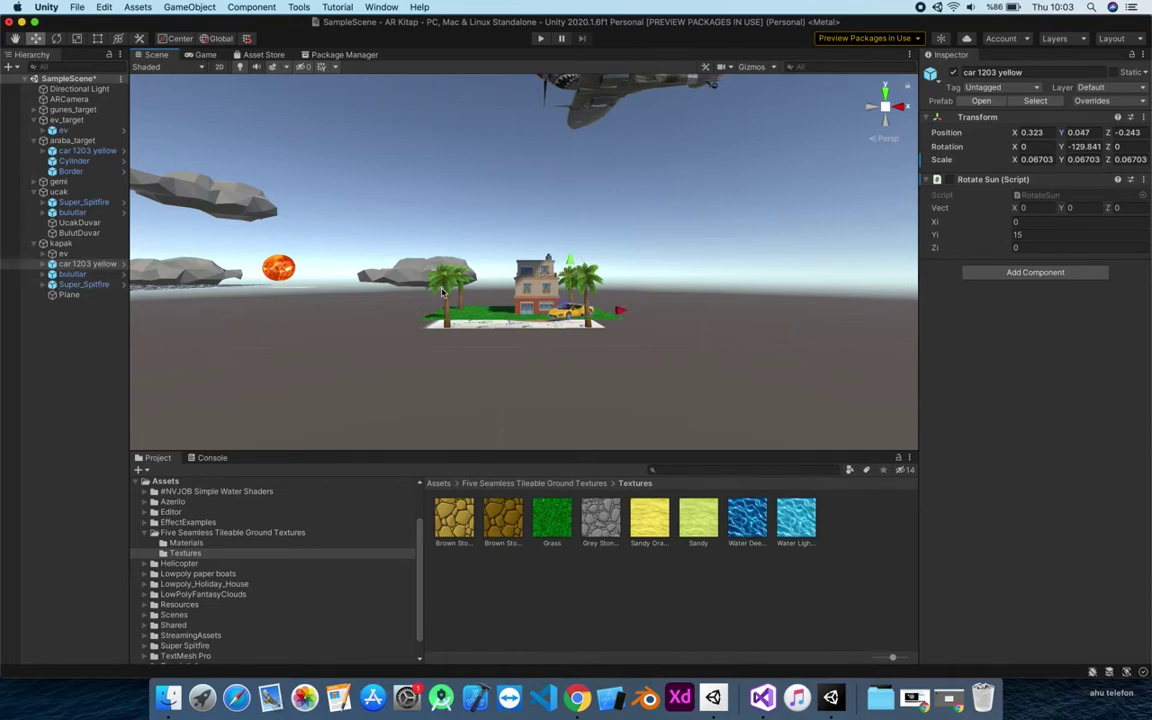
Adjust the heights of the palms around the kapak house, with Palm_4 at Y 1.2, Palm_4 (3) at 1.1 and Palm_4 (1) at 1.
click(445, 251)
drag(446, 250, 442, 239)
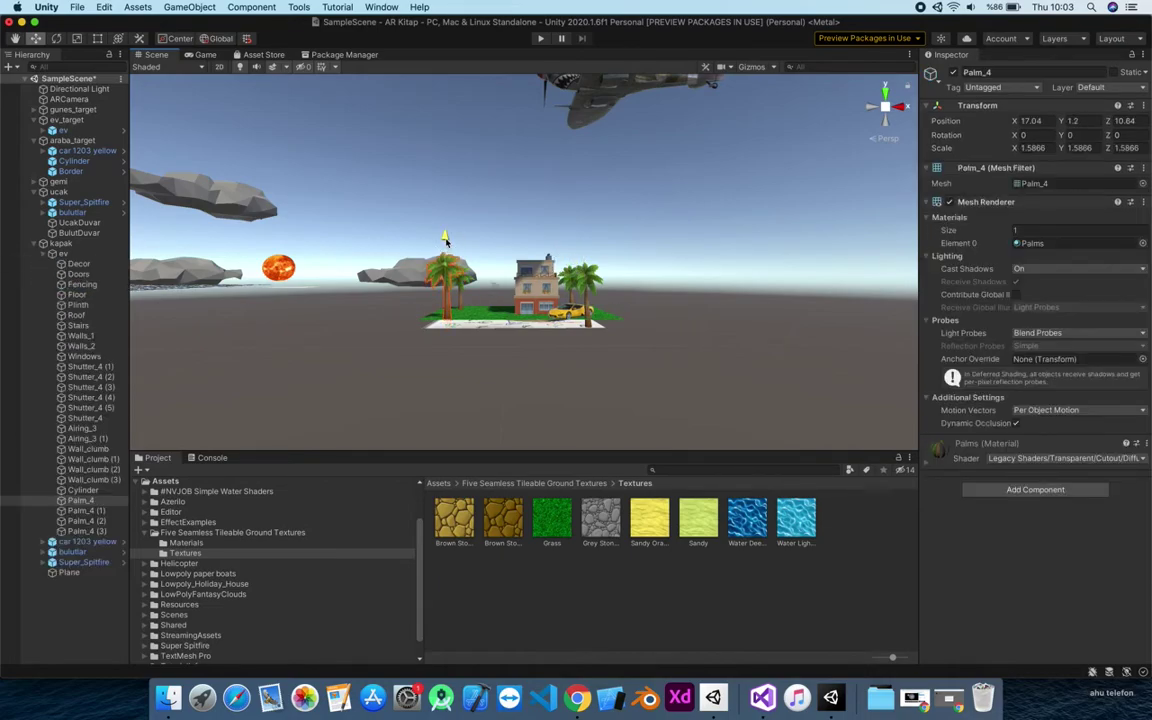
click(463, 301)
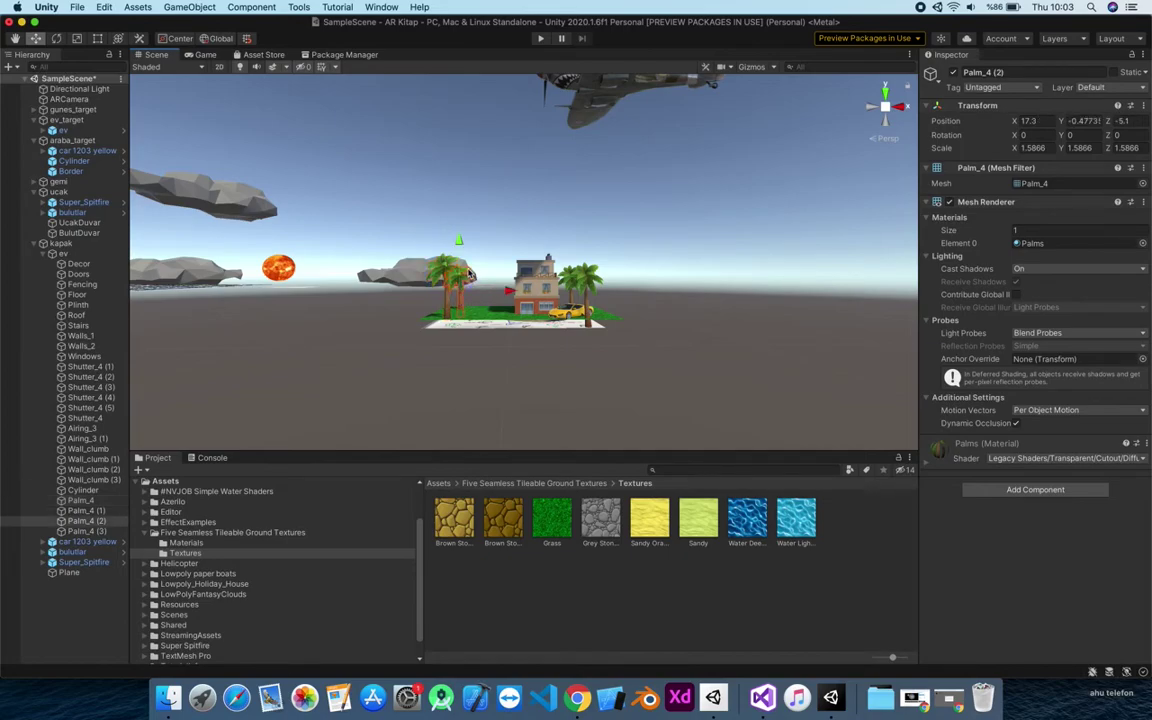
click(587, 296)
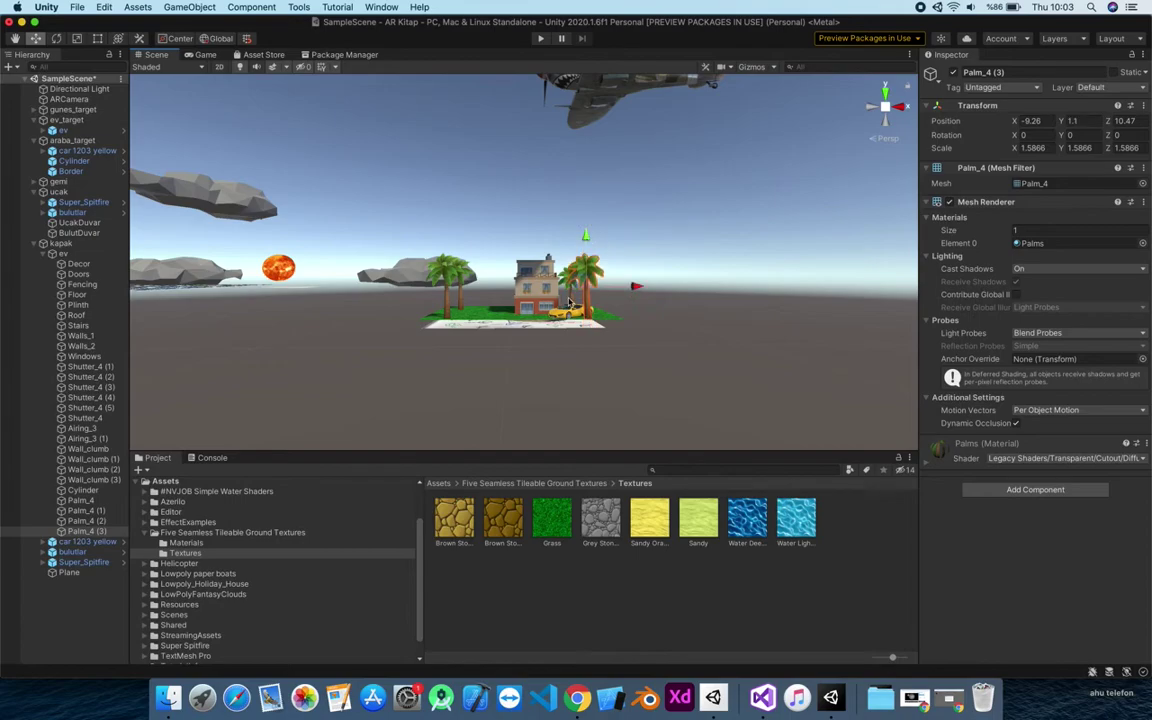
alt+drag(572, 287, 515, 300)
click(554, 285)
drag(537, 240, 625, 330)
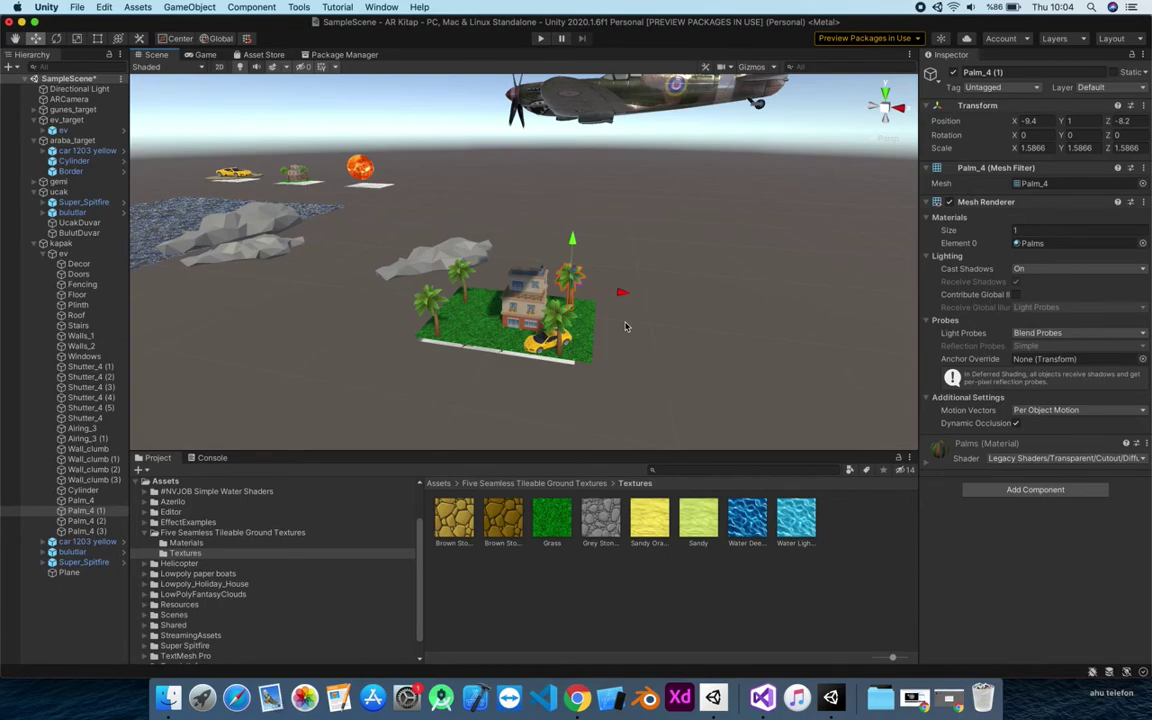
Check the kapak arrangement from above and run the scene in play mode.
scroll(530, 352, down, 3)
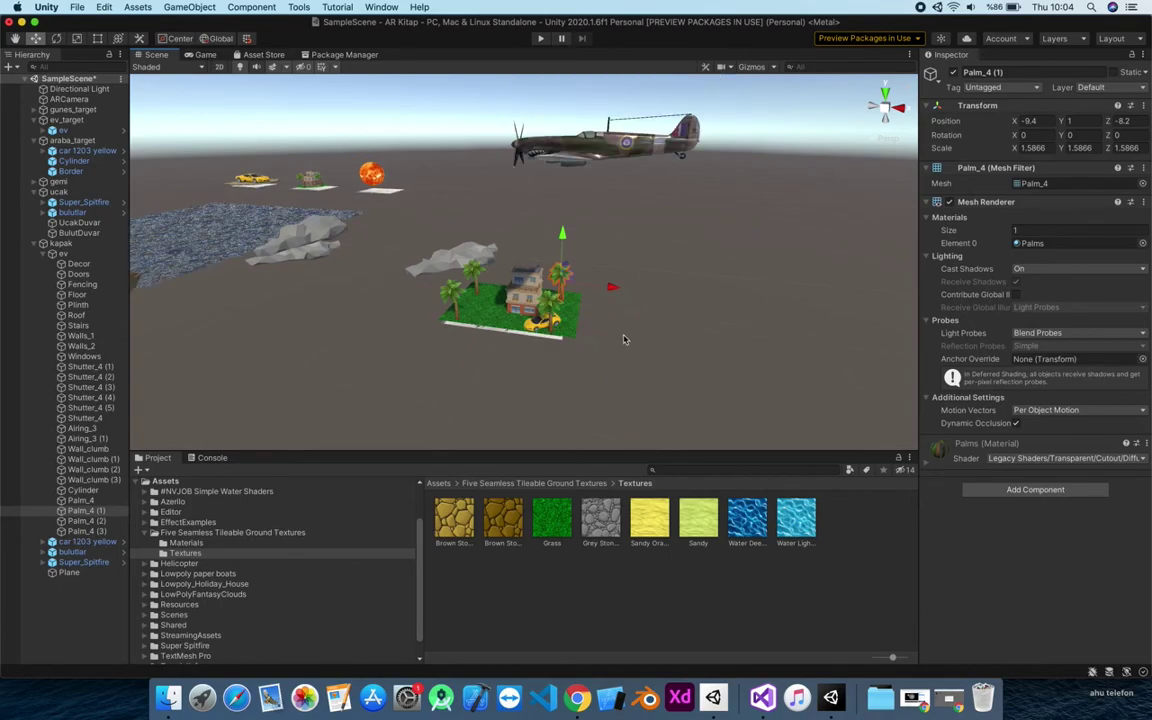
alt+drag(623, 340, 663, 396)
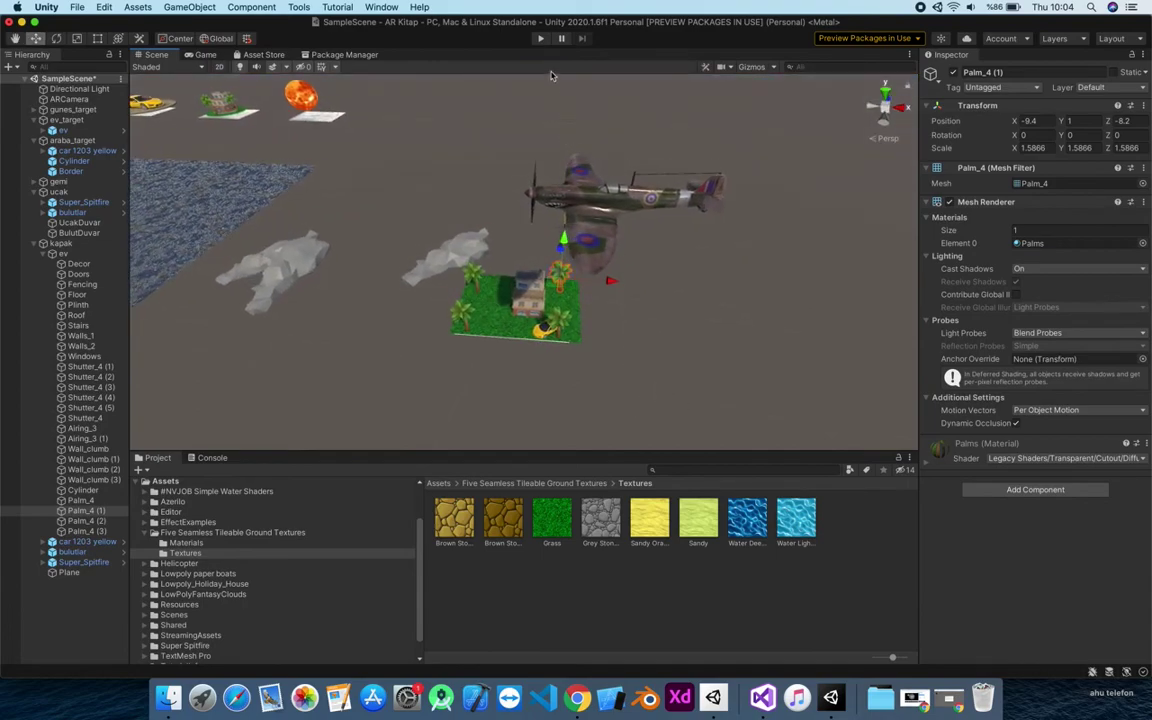
click(541, 40)
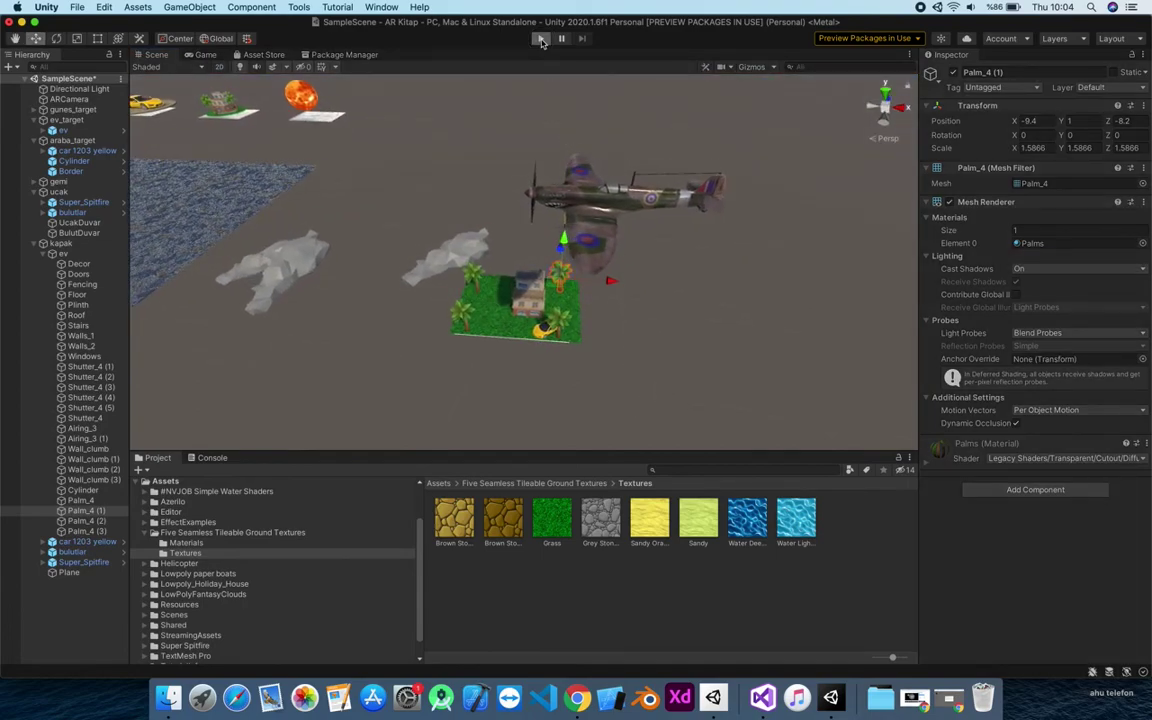